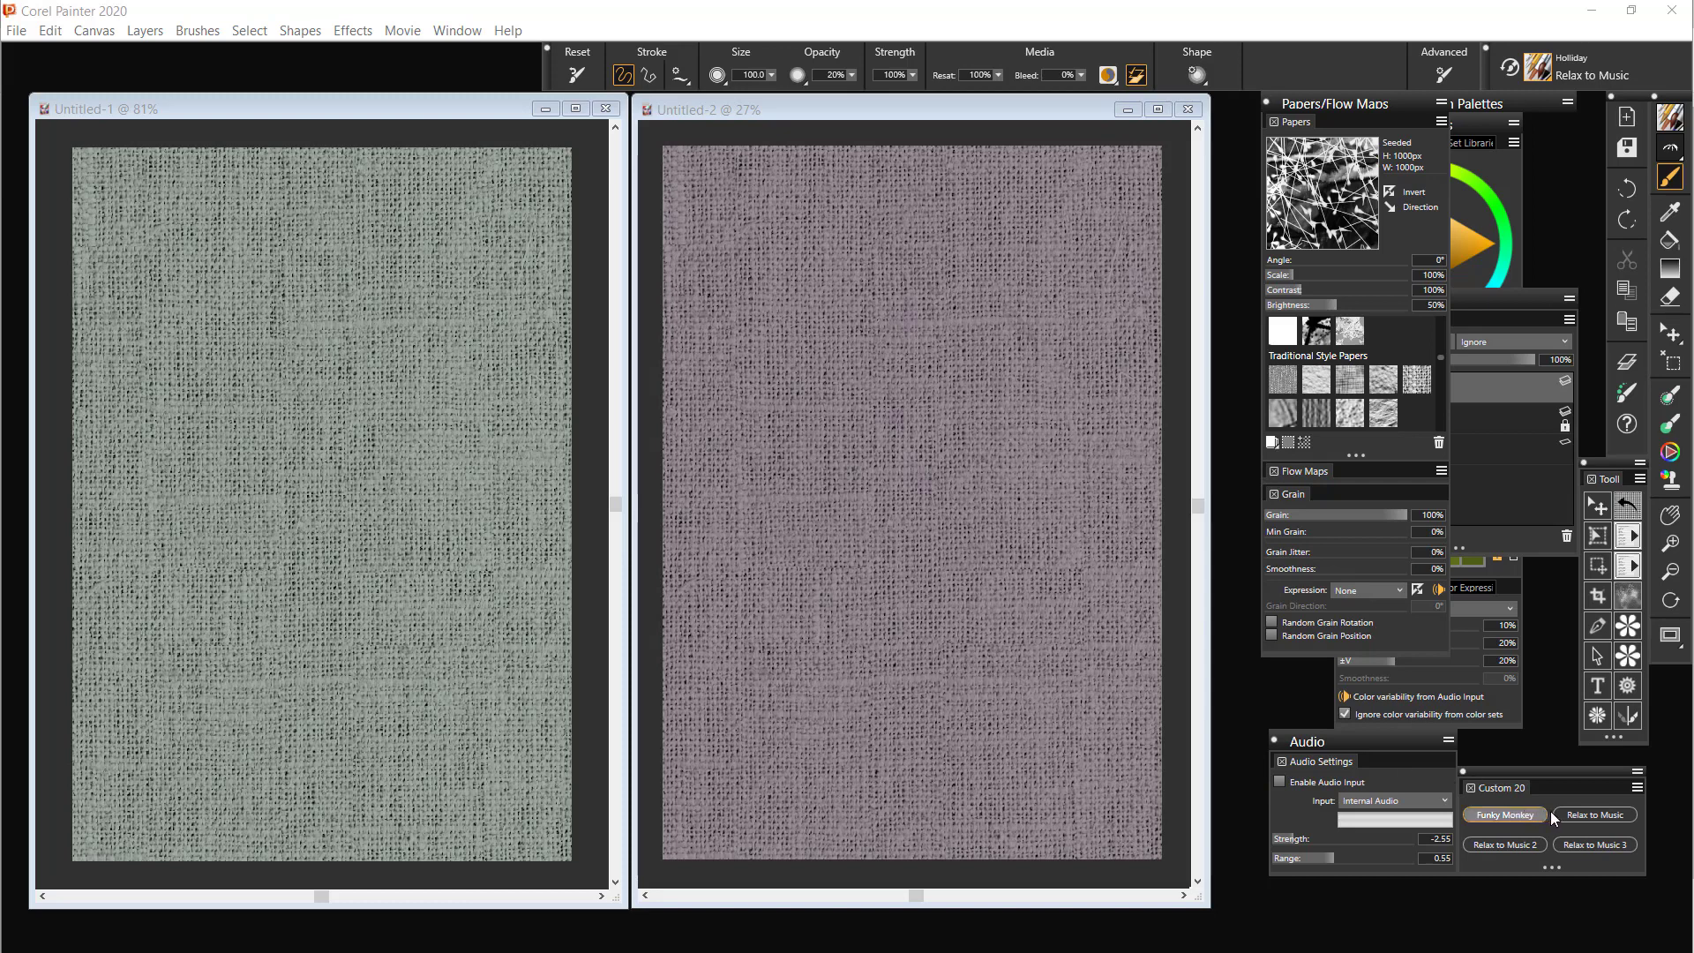
Choose the Relax to Music brush variant and compare its cursor on the Untitled-1 and Untitled-2 canvases
{"action": "left_click", "coordinate": [1584, 813]}
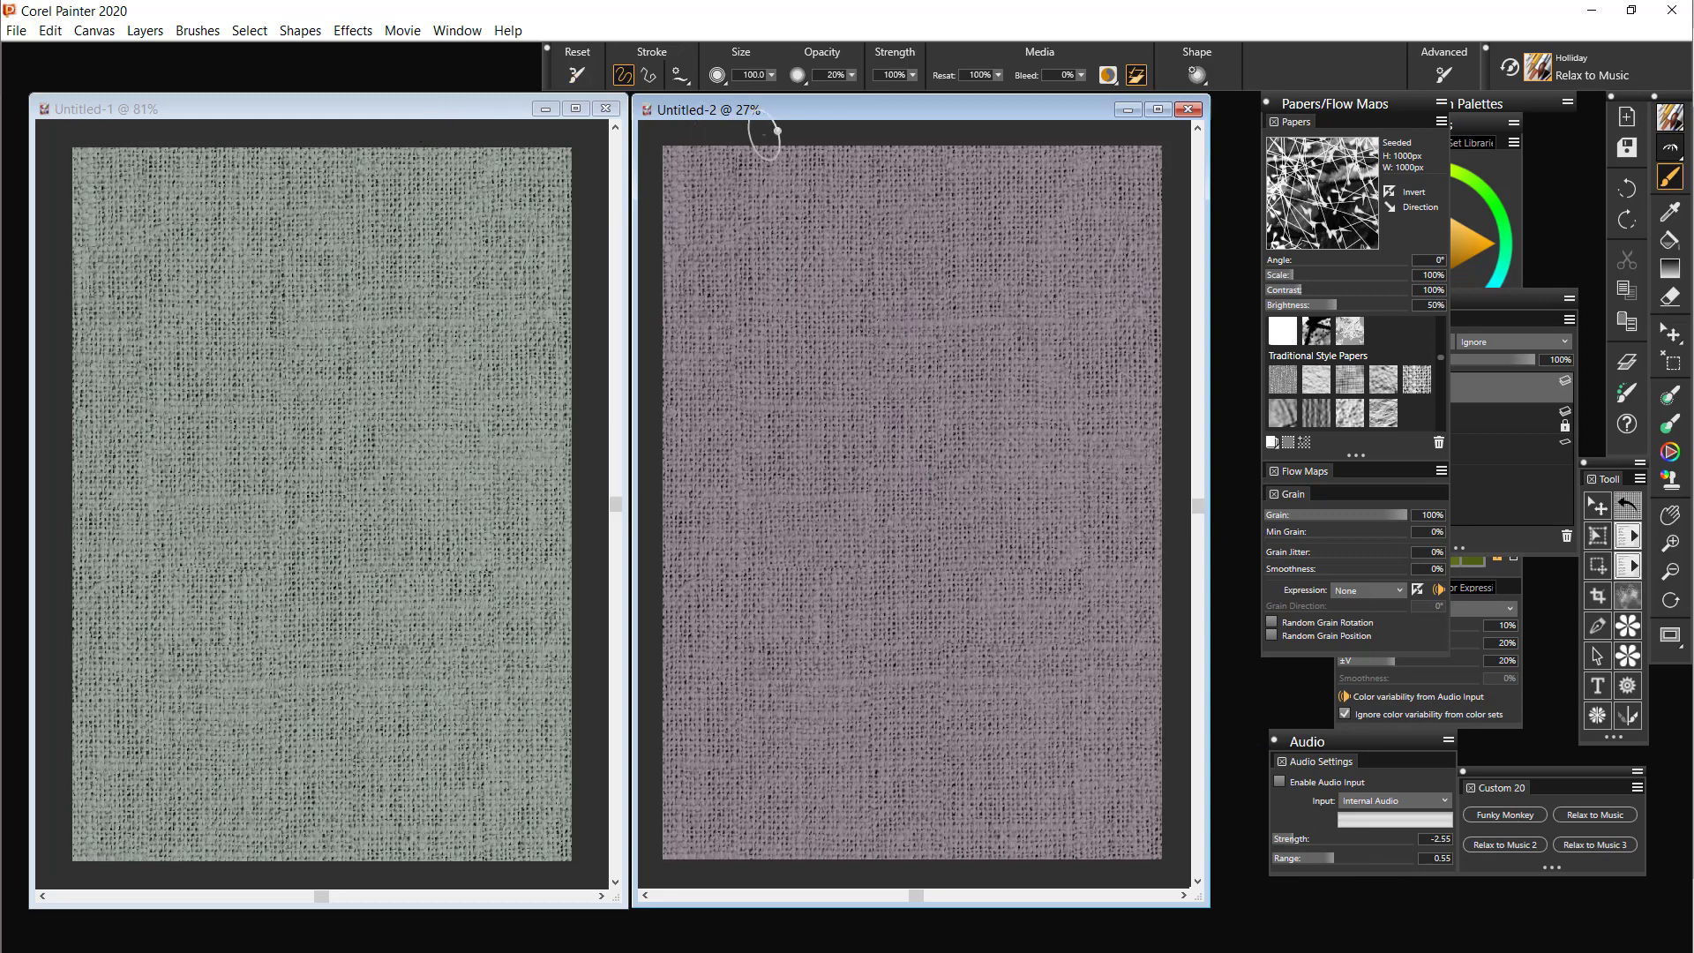
{"action": "left_click", "coordinate": [399, 108]}
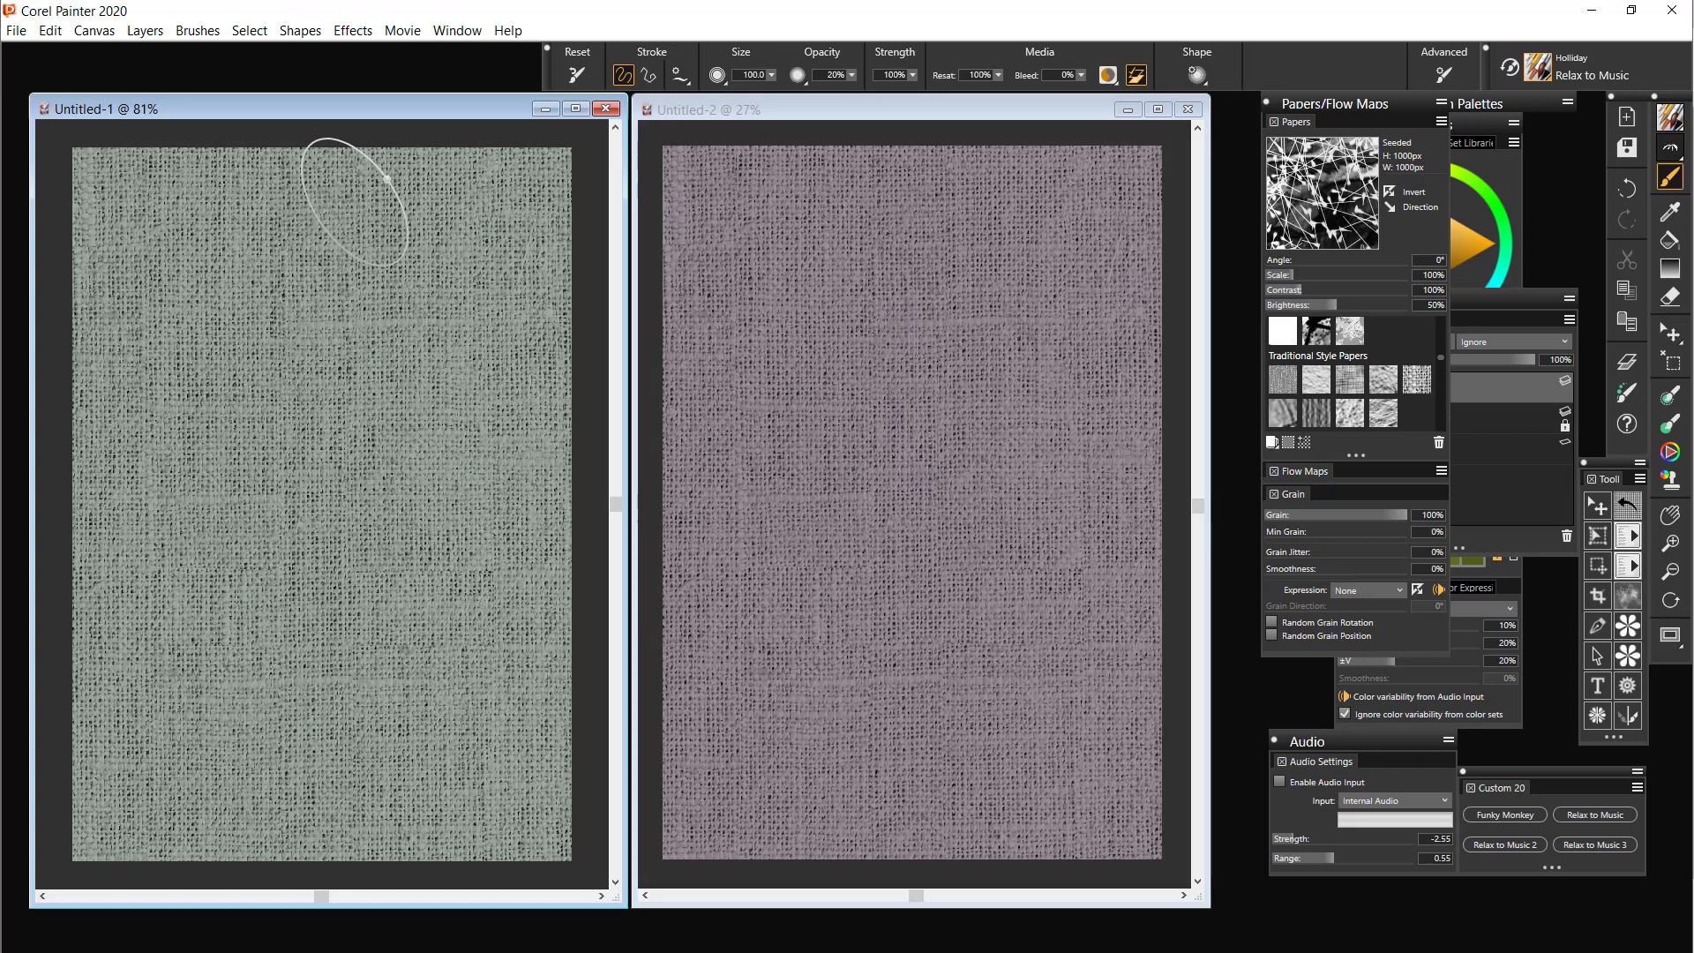
{"action": "left_click", "coordinate": [870, 107]}
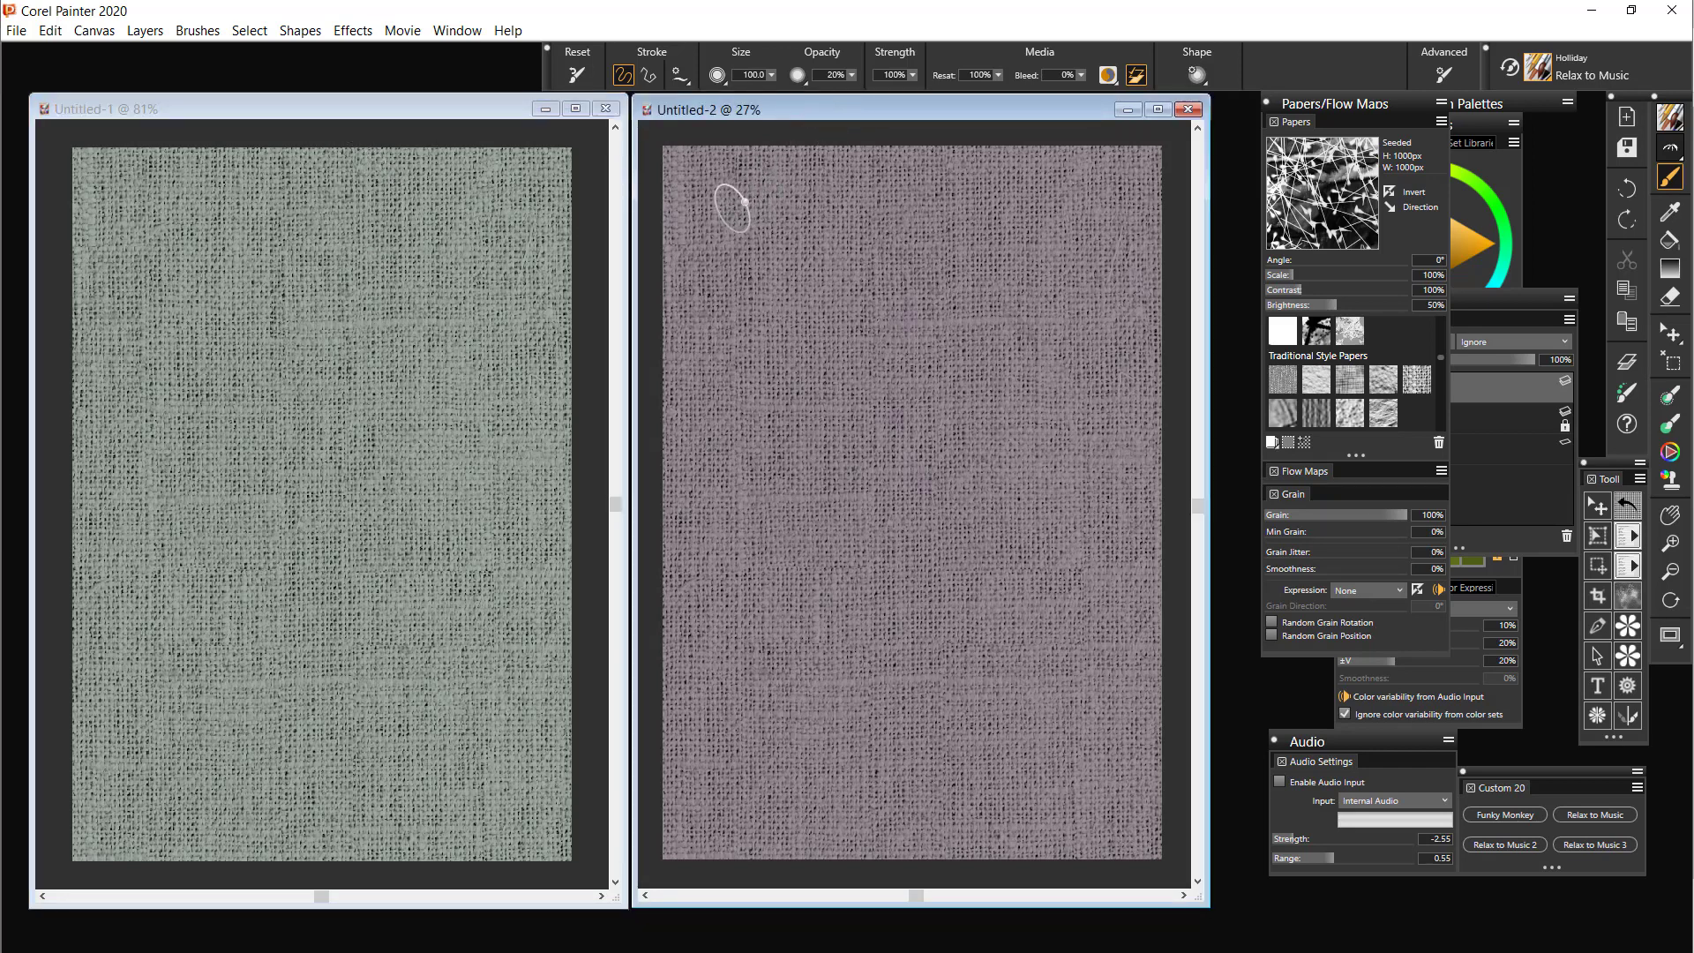
{"action": "left_click", "coordinate": [448, 107]}
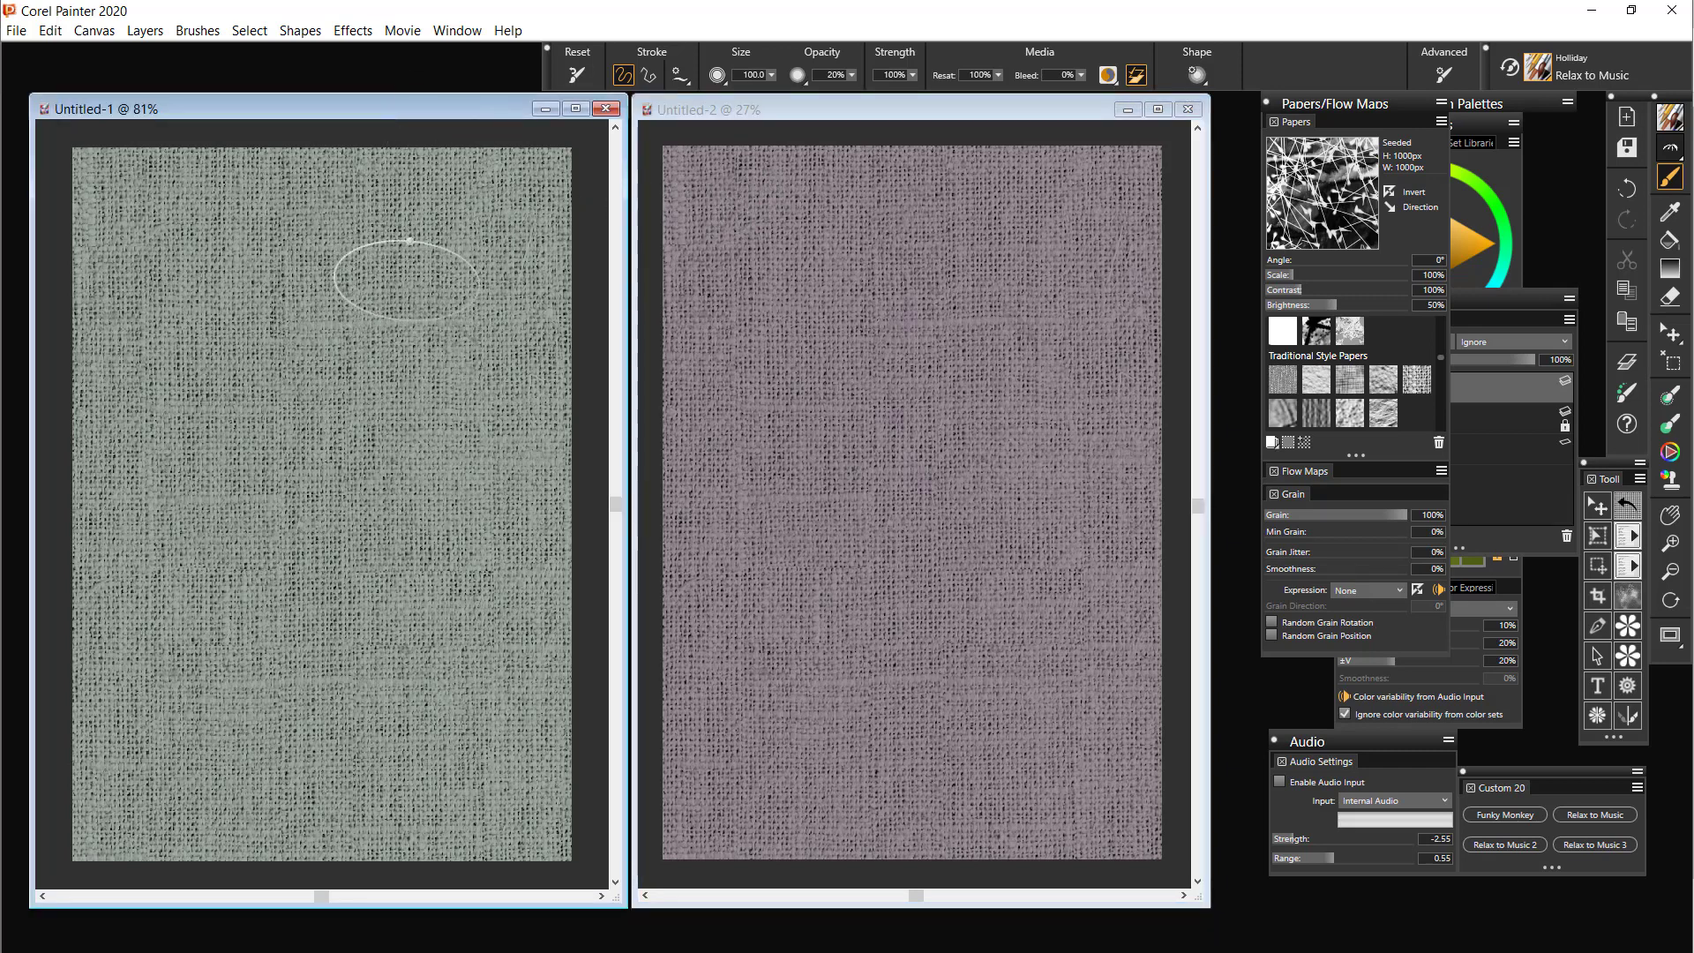
{"action": "left_click", "coordinate": [825, 107]}
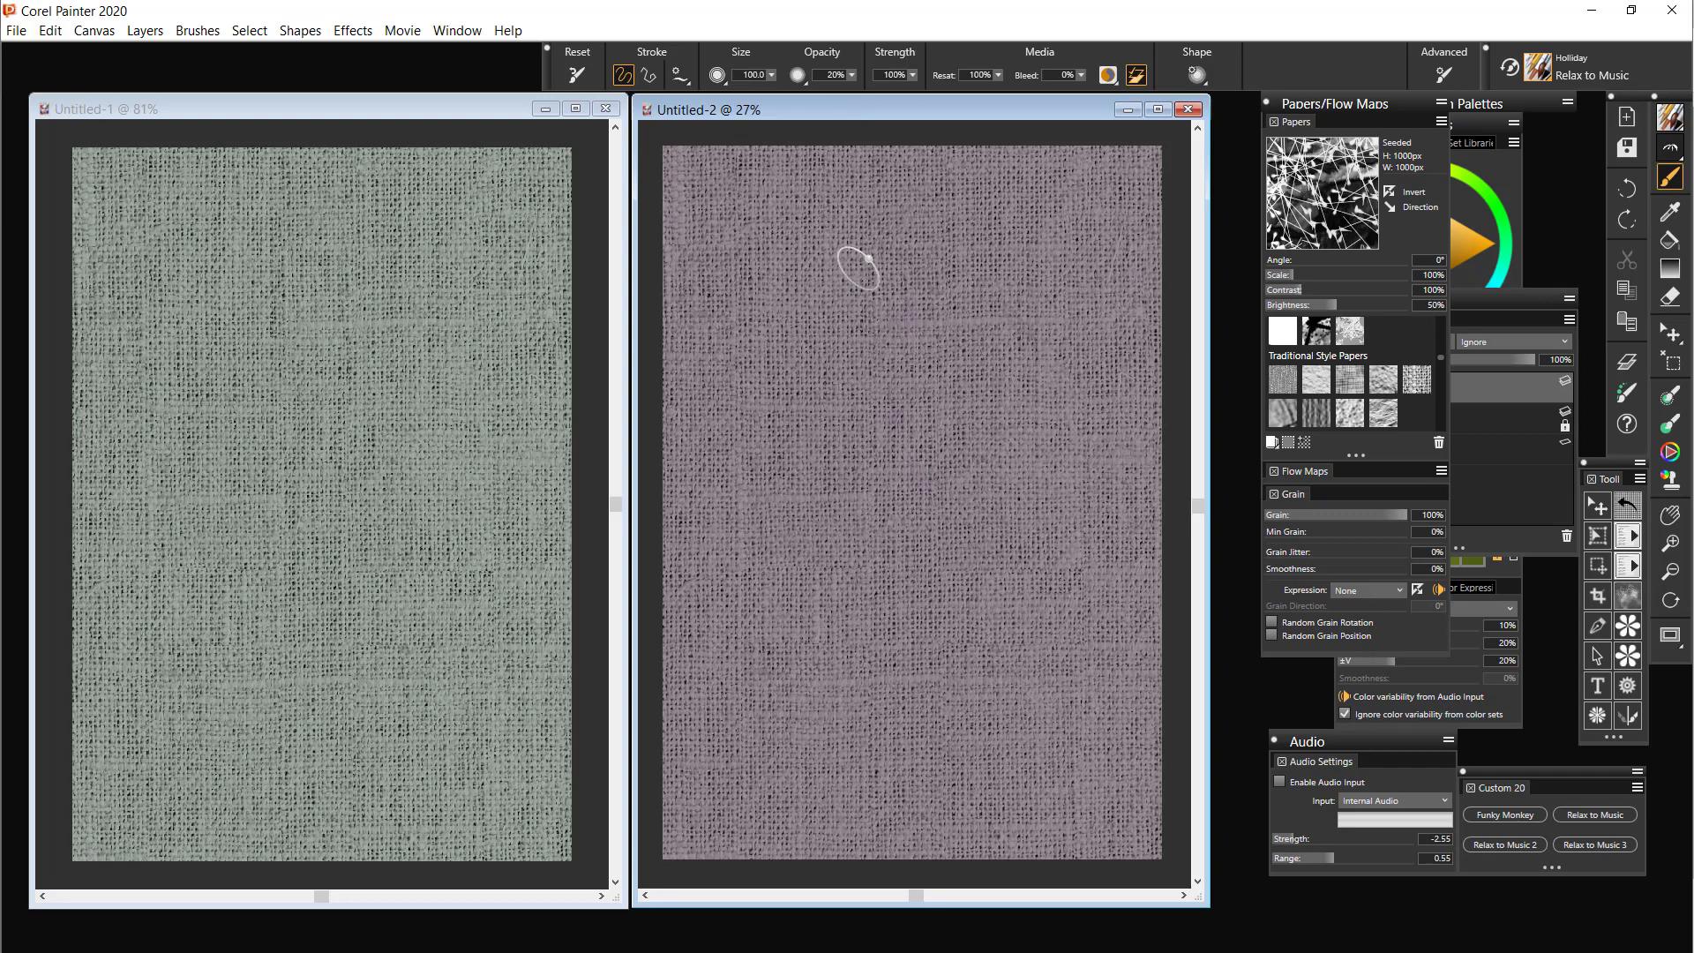
{"action": "left_click", "coordinate": [456, 109]}
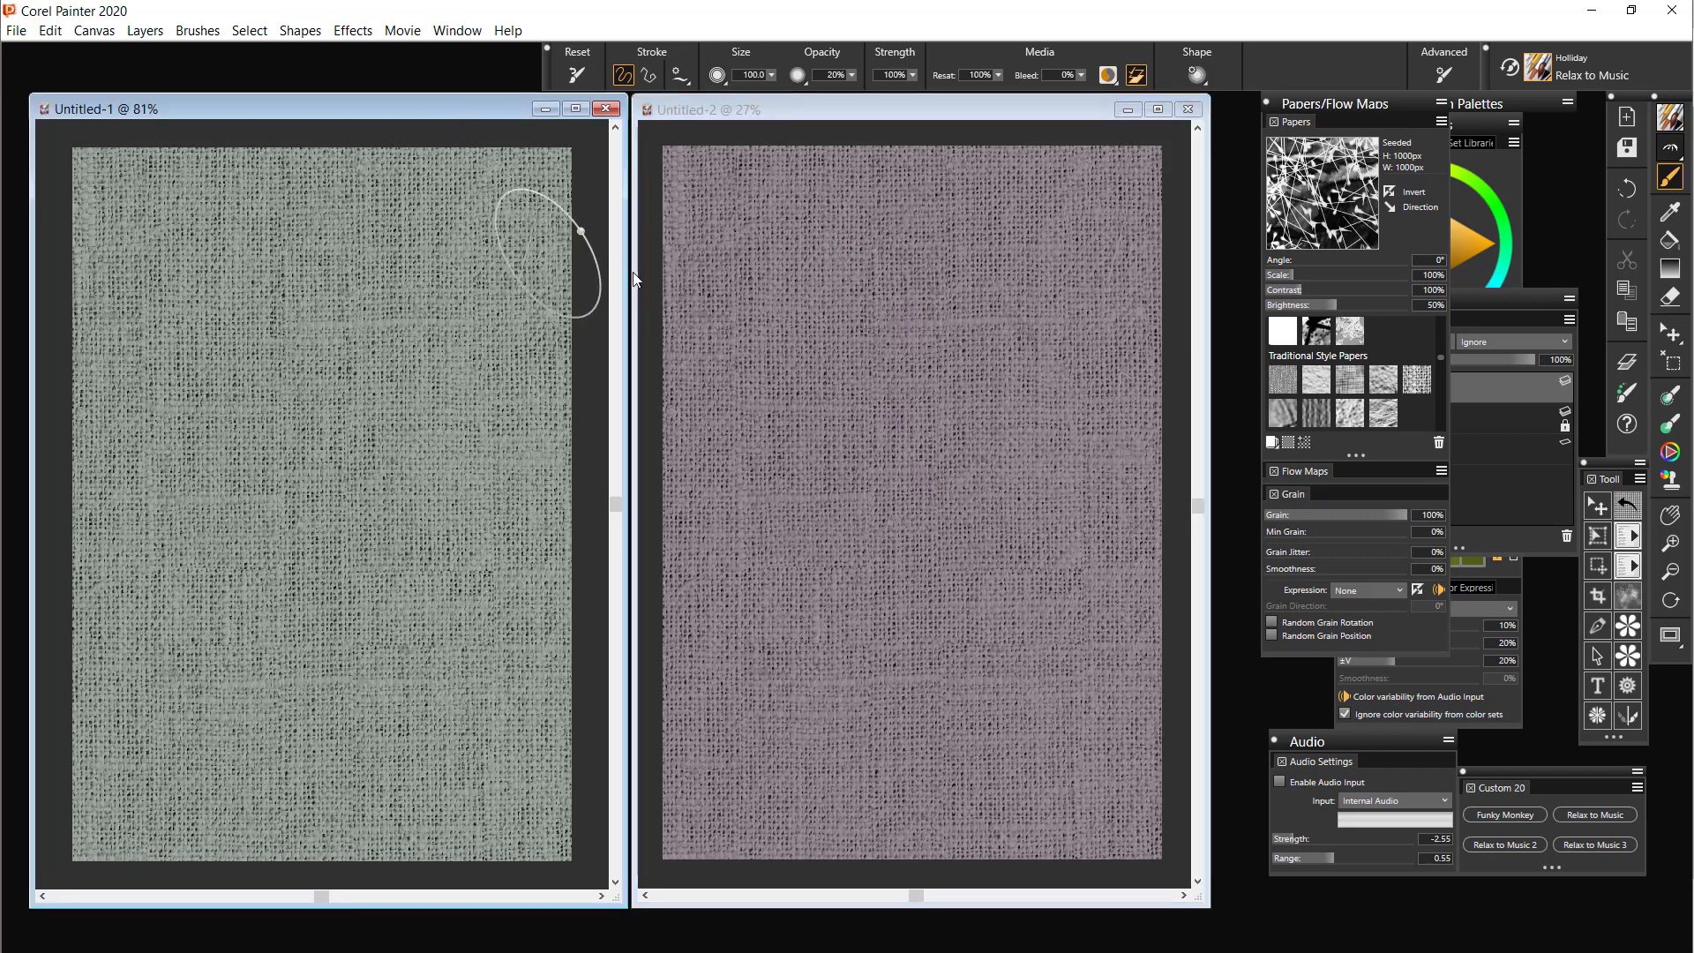
Collapse the Papers/Flow Maps palette and make Untitled-1 the active document
{"action": "left_click", "coordinate": [1384, 105]}
{"action": "left_click", "coordinate": [1363, 108]}
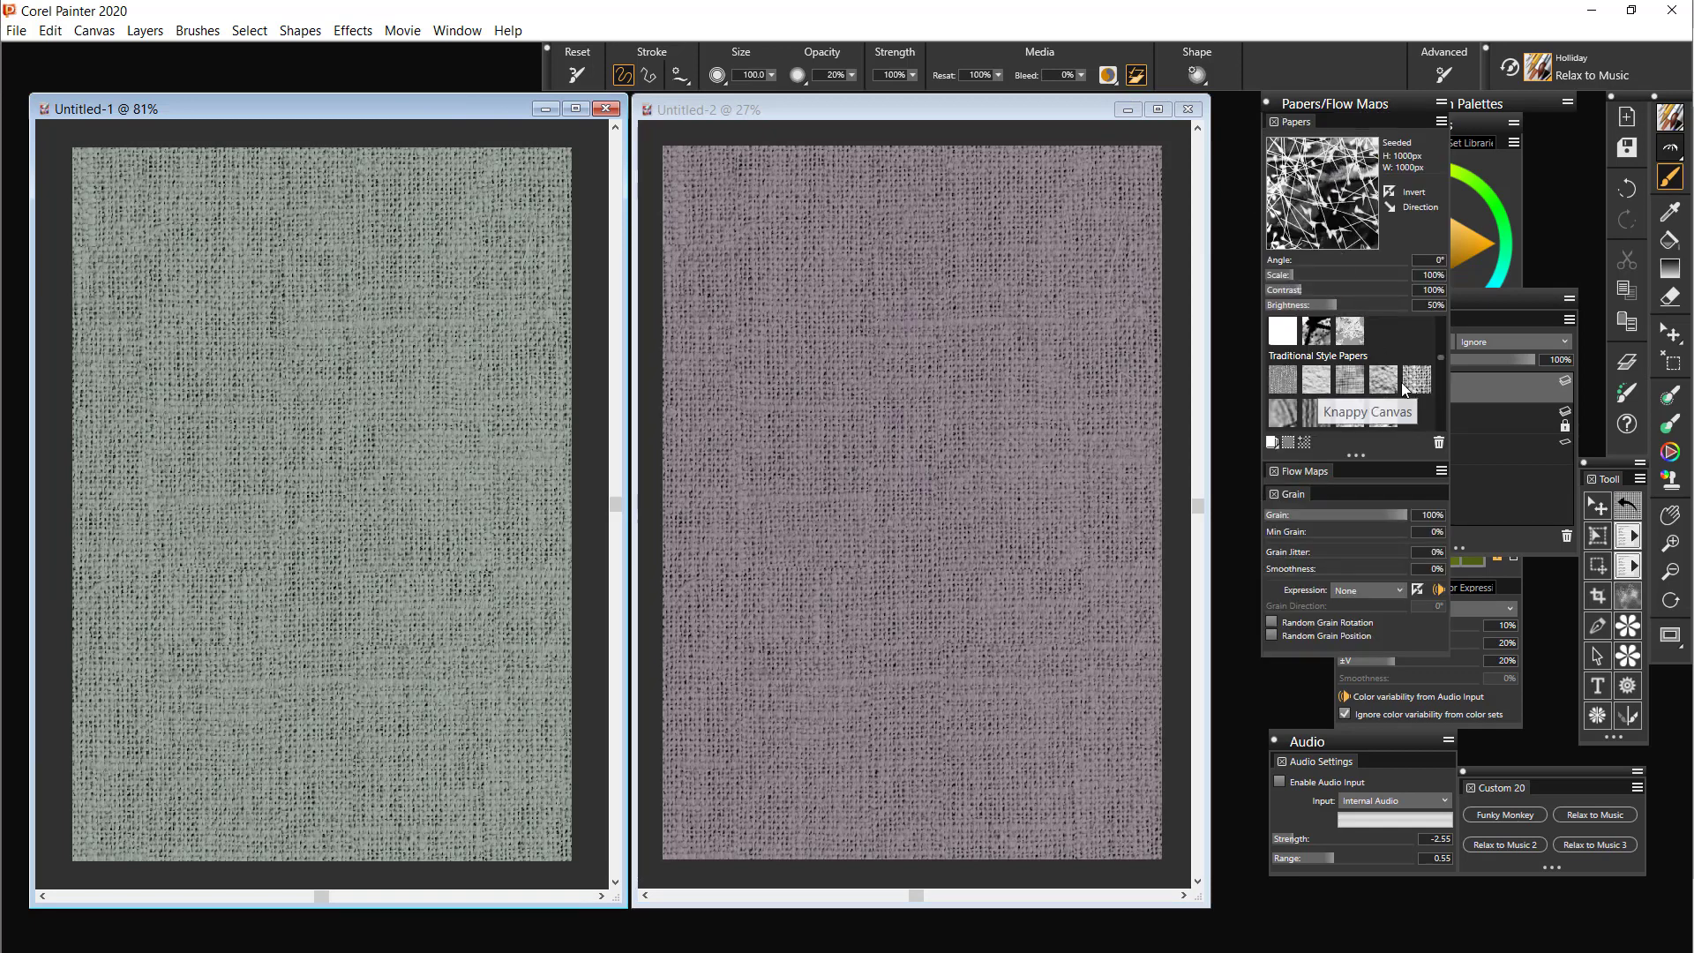
{"action": "left_click", "coordinate": [1003, 108]}
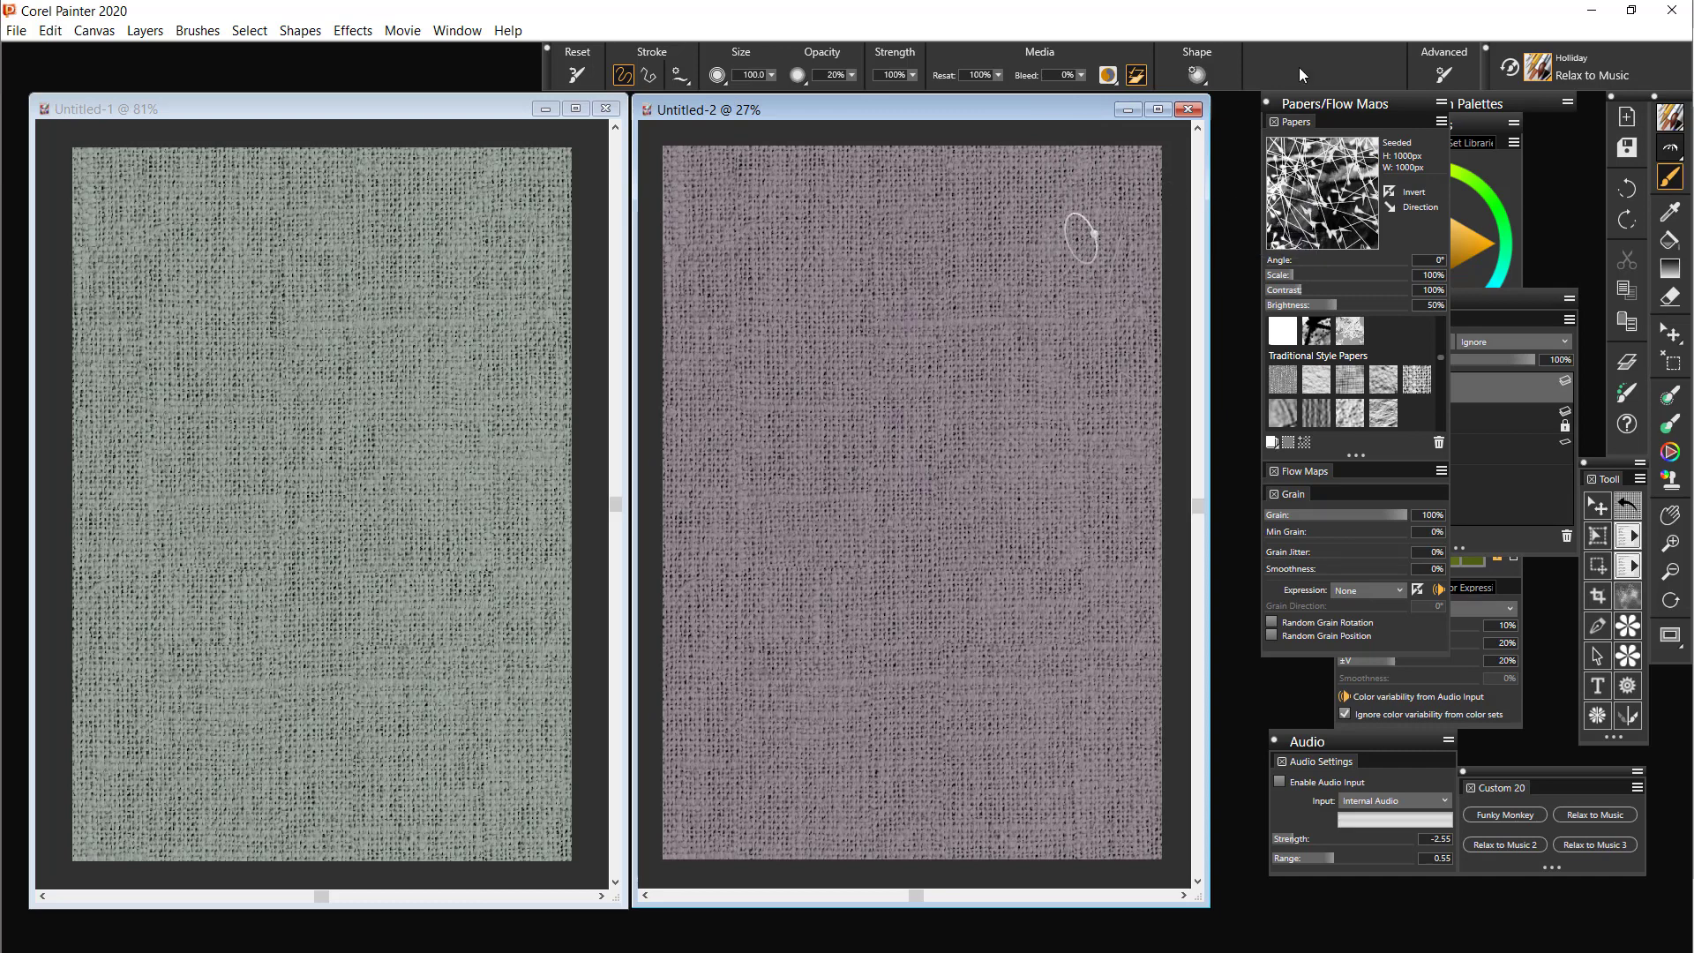
{"action": "left_click", "coordinate": [1336, 104]}
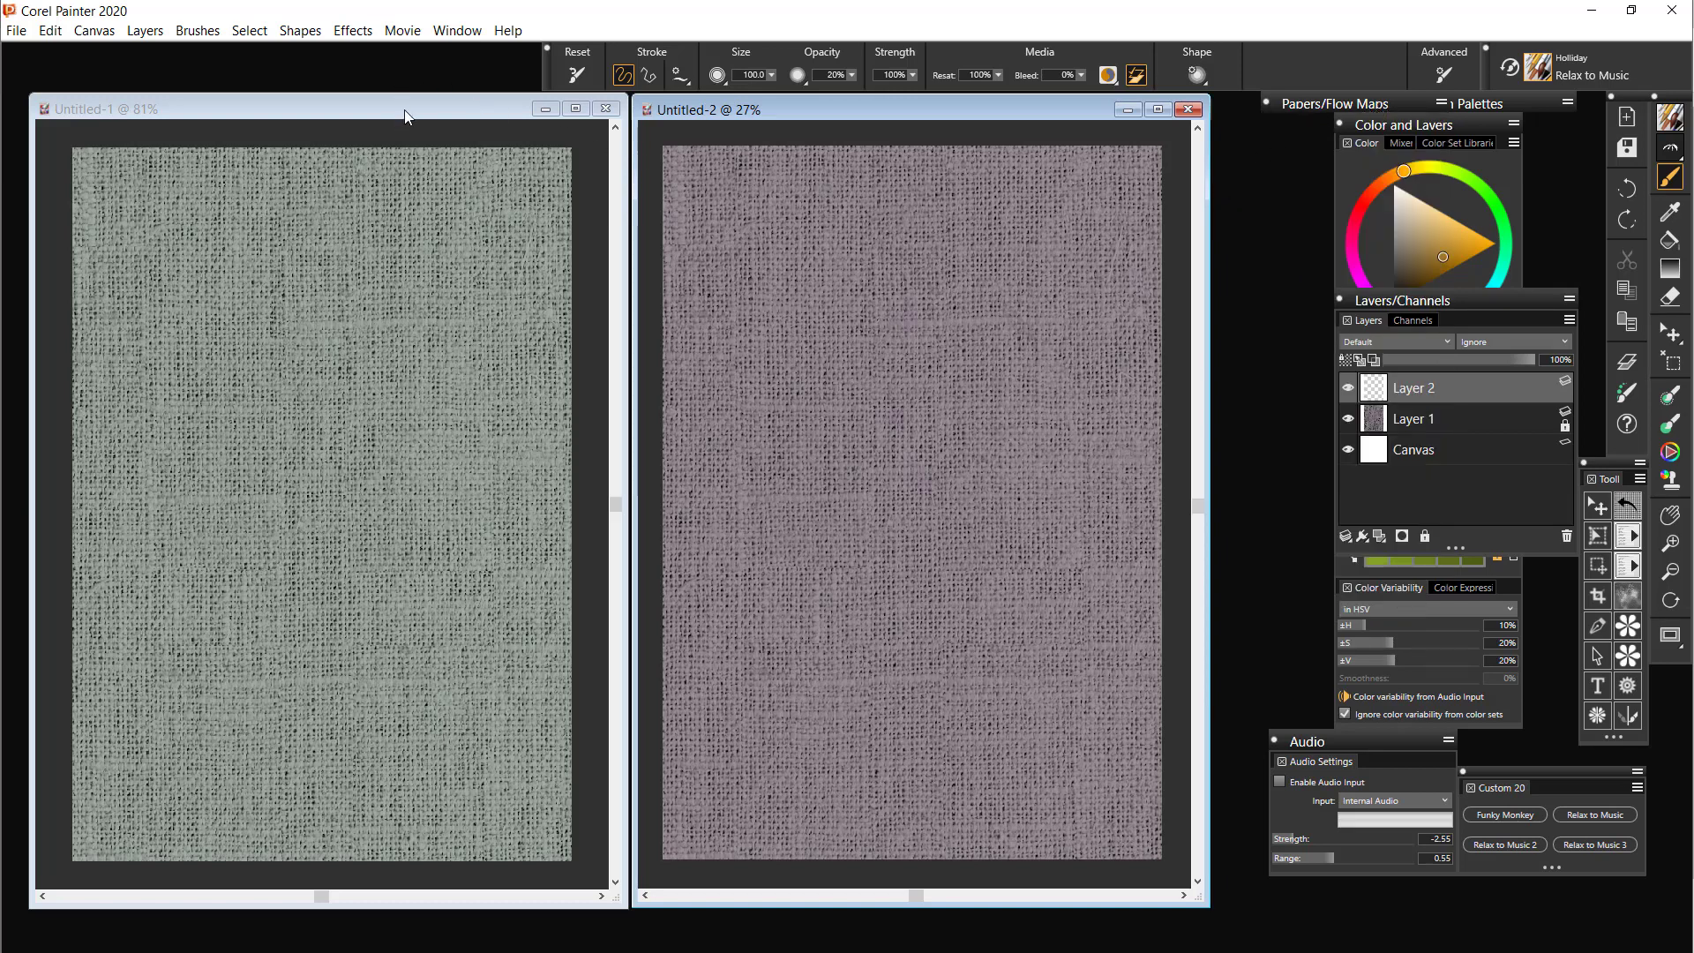
{"action": "left_click", "coordinate": [487, 127]}
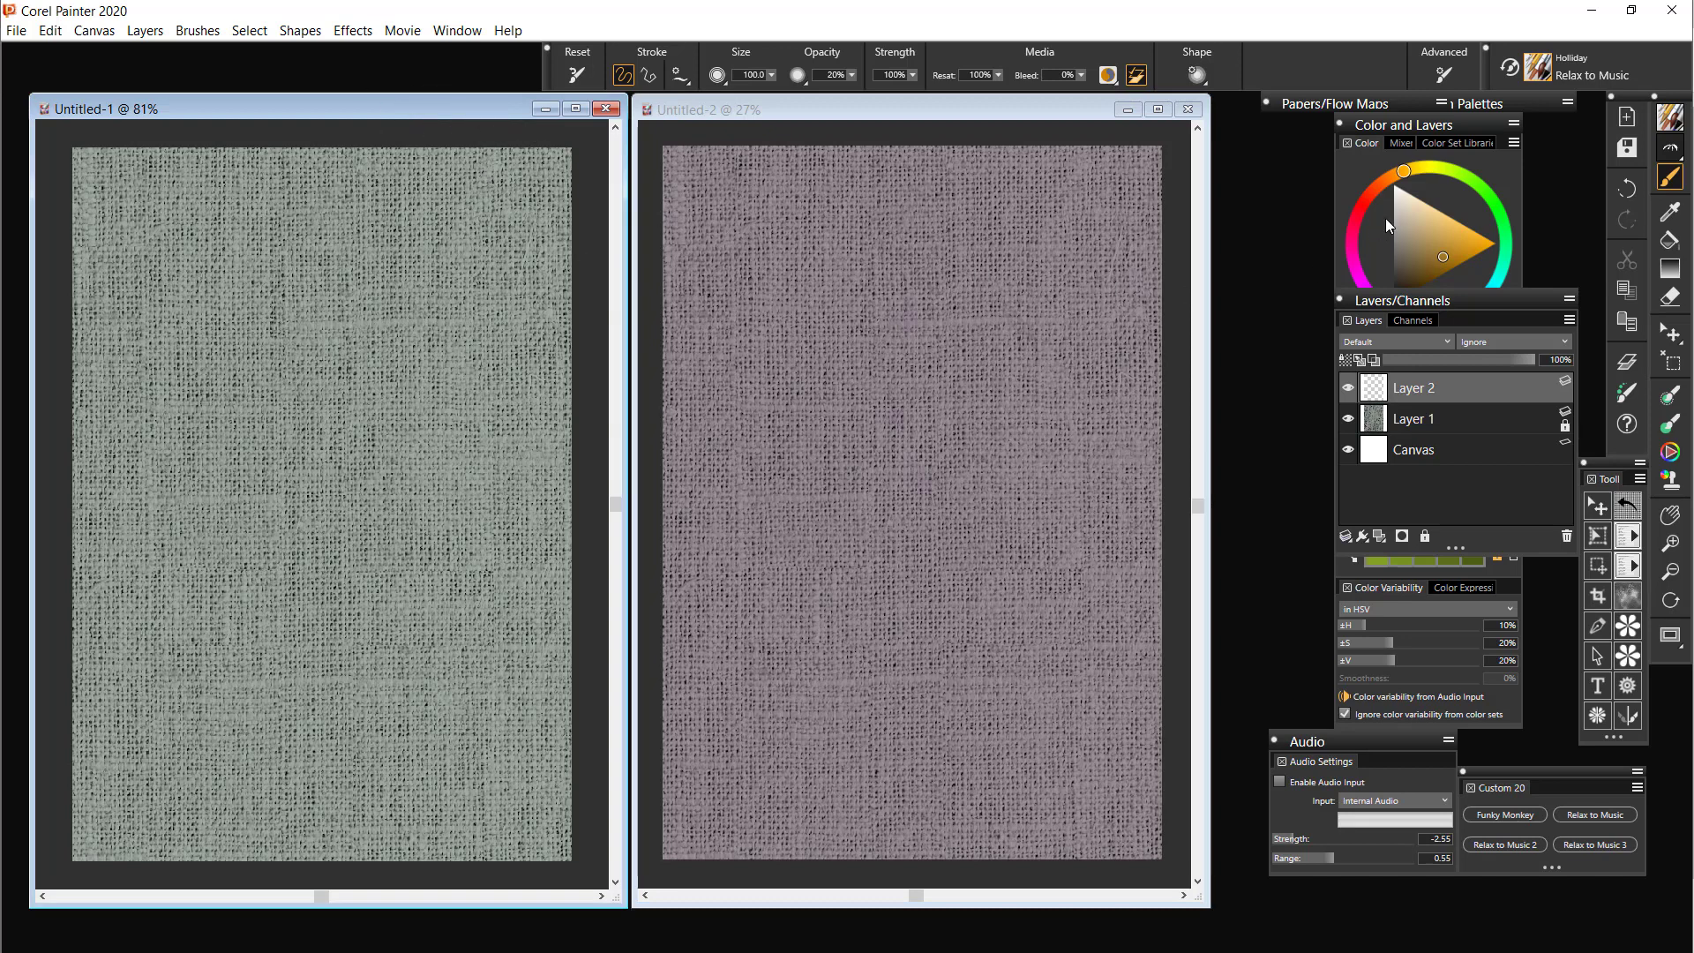
Bring the Color and Layers palette forward and set the brush colour to dark indigo, R 35, G 20, B 84, starting from the violet harmony swatch
{"action": "left_click", "coordinate": [1446, 127]}
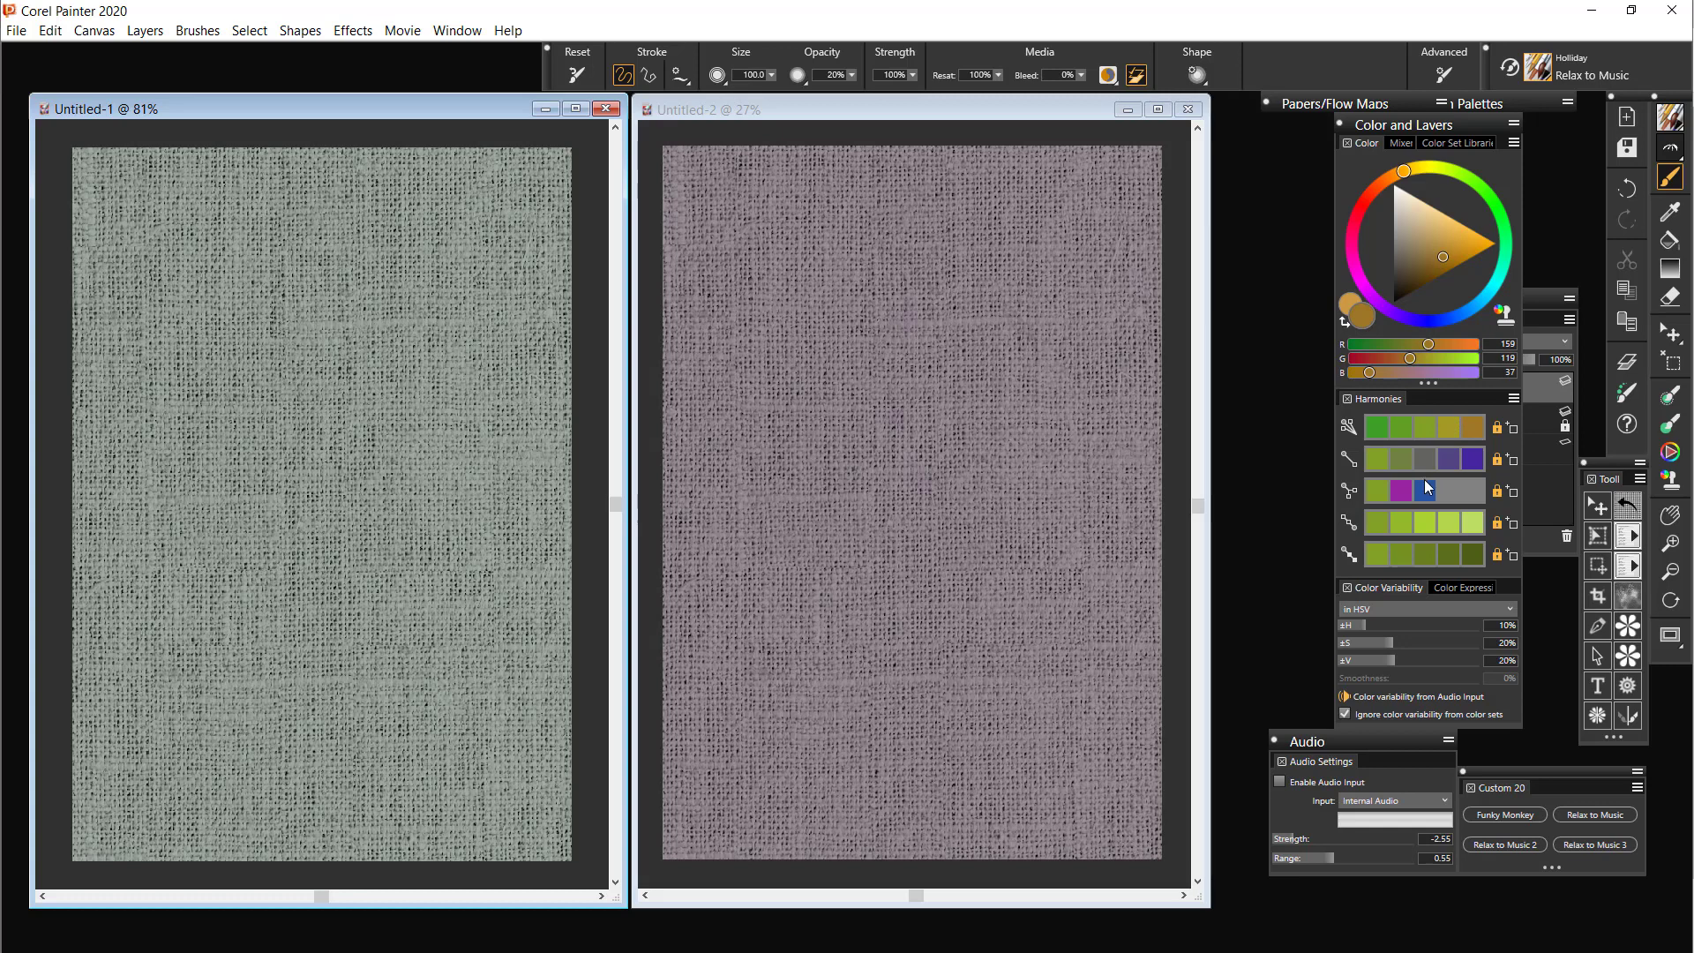
{"action": "left_click", "coordinate": [1478, 465]}
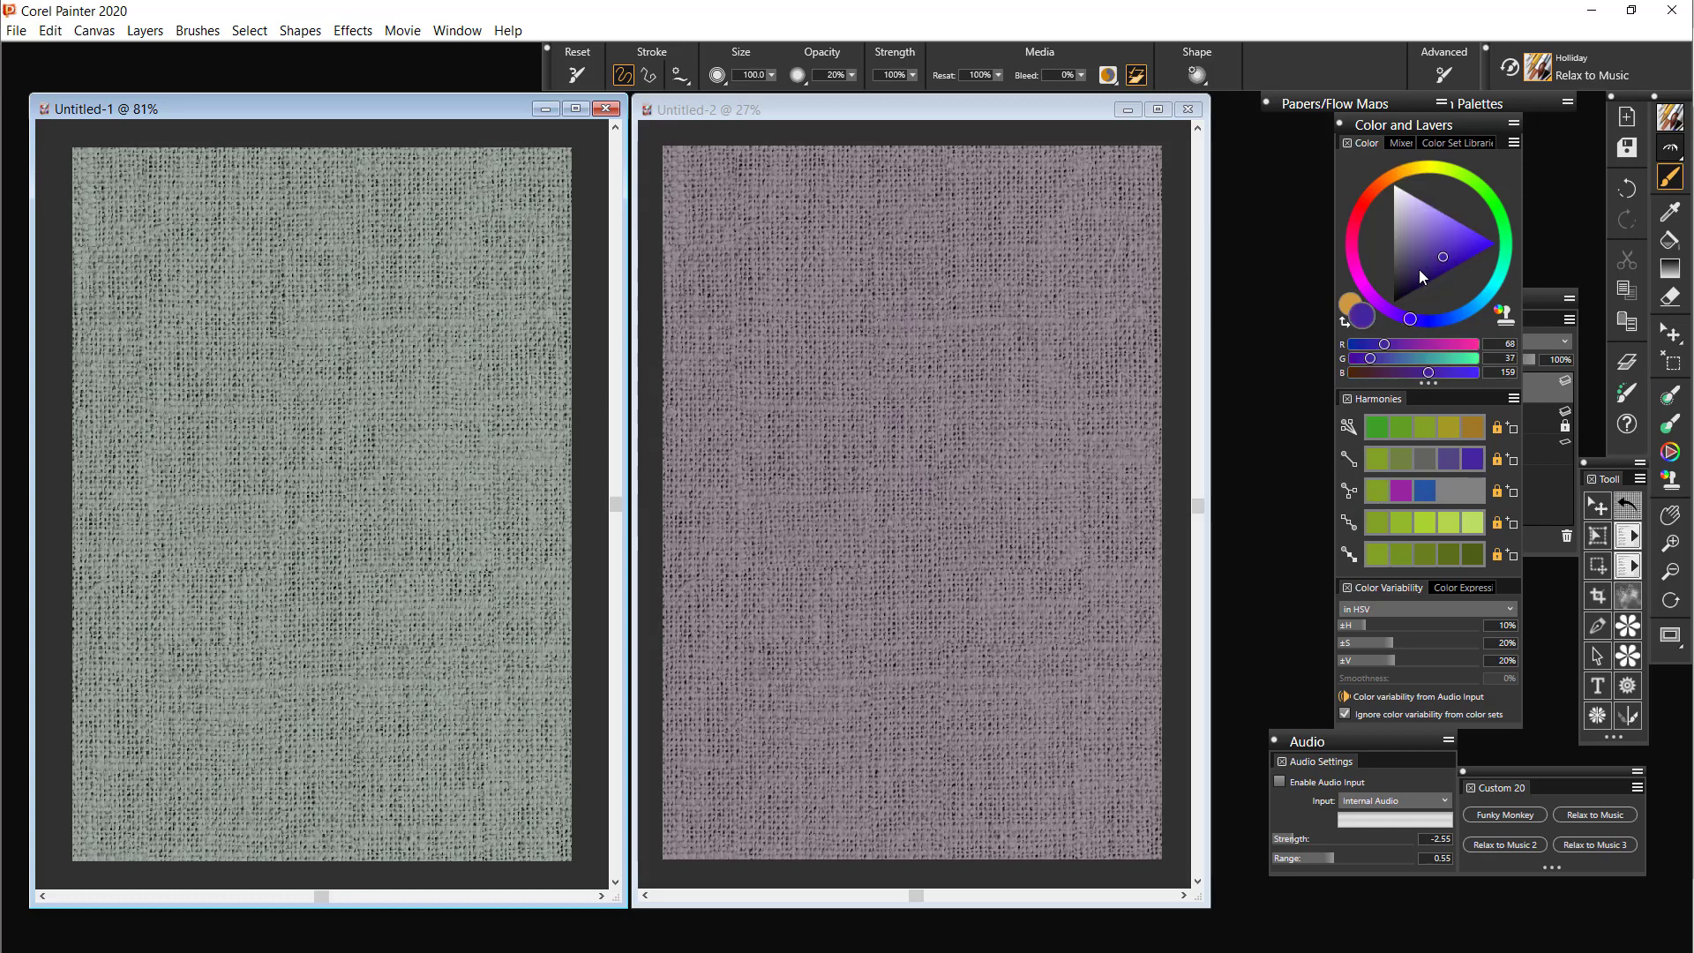
{"action": "left_click_drag", "start_coordinate": [1419, 269], "coordinate": [1420, 278]}
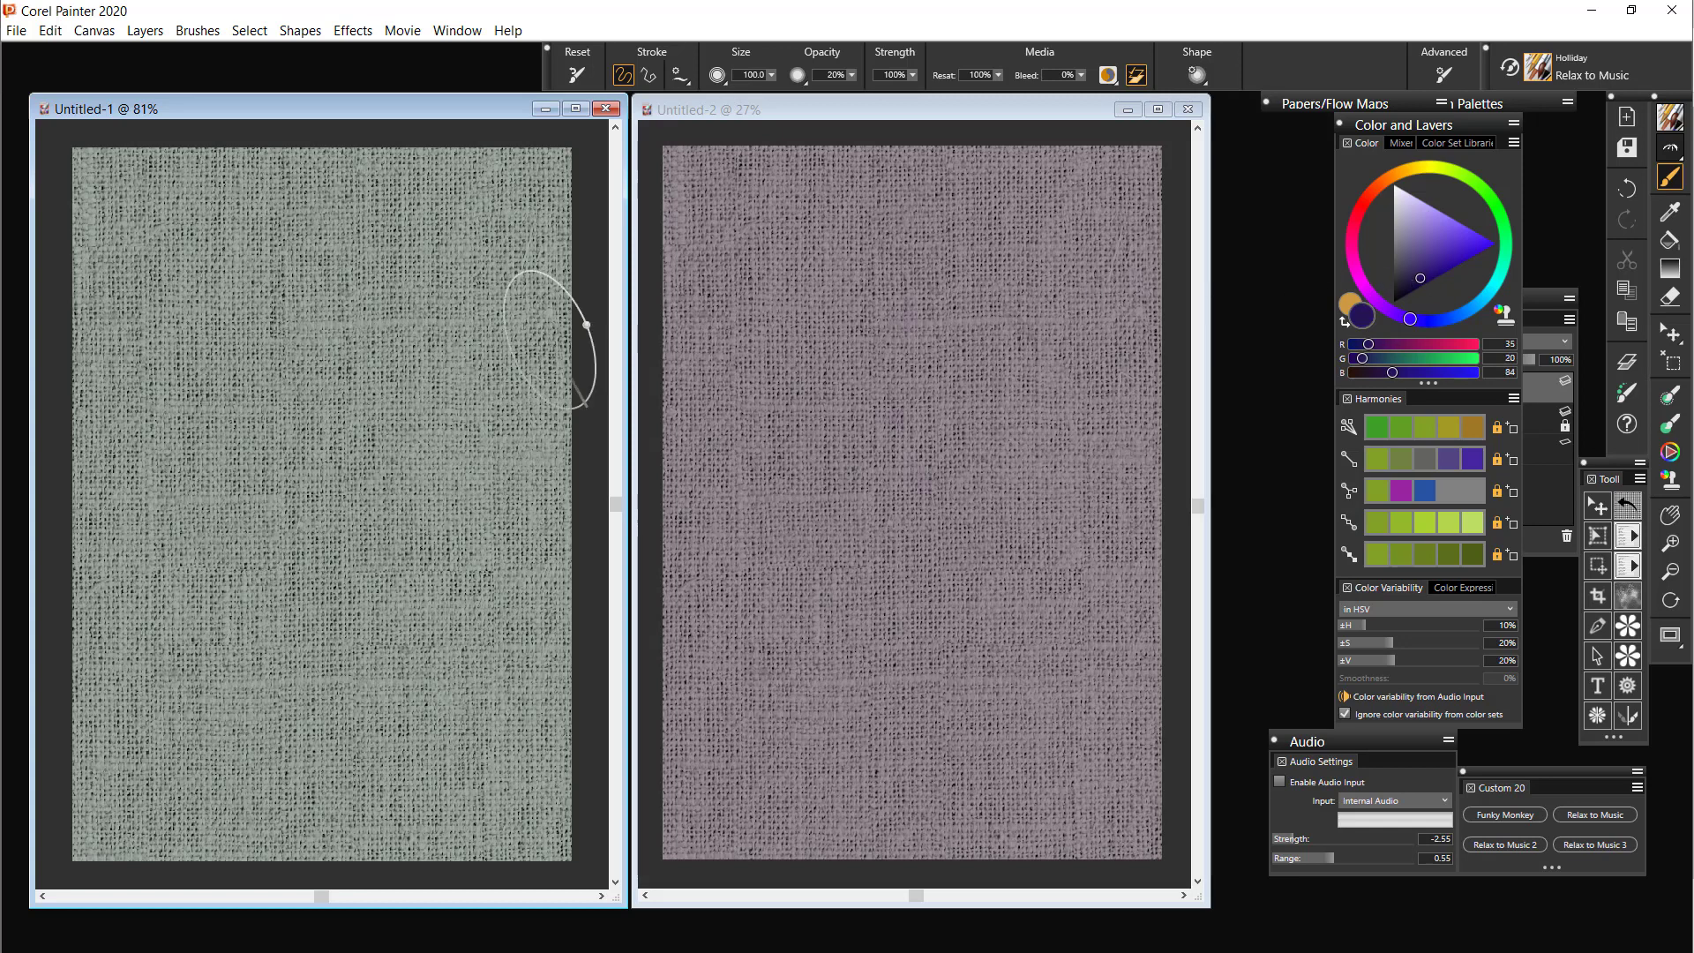
Test the brush with broad indigo strokes across the middle of Untitled-1, and undo them all
{"action": "mouse_move", "coordinate": [348, 353]}
{"action": "left_mouse_down"}
{"action": "mouse_move", "coordinate": [296, 446]}
{"action": "mouse_move", "coordinate": [289, 518]}
{"action": "mouse_move", "coordinate": [415, 503]}
{"action": "mouse_move", "coordinate": [354, 552]}
{"action": "mouse_move", "coordinate": [253, 578]}
{"action": "mouse_move", "coordinate": [322, 483]}
{"action": "mouse_move", "coordinate": [303, 419]}
{"action": "mouse_move", "coordinate": [283, 417]}
{"action": "mouse_move", "coordinate": [234, 528]}
{"action": "mouse_move", "coordinate": [354, 437]}
{"action": "mouse_move", "coordinate": [348, 491]}
{"action": "mouse_move", "coordinate": [420, 530]}
{"action": "mouse_move", "coordinate": [424, 570]}
{"action": "mouse_move", "coordinate": [383, 626]}
{"action": "mouse_move", "coordinate": [432, 651]}
{"action": "mouse_move", "coordinate": [361, 519]}
{"action": "mouse_move", "coordinate": [250, 528]}
{"action": "mouse_move", "coordinate": [281, 393]}
{"action": "mouse_move", "coordinate": [378, 333]}
{"action": "mouse_move", "coordinate": [438, 330]}
{"action": "mouse_move", "coordinate": [449, 304]}
{"action": "mouse_move", "coordinate": [346, 274]}
{"action": "mouse_move", "coordinate": [282, 297]}
{"action": "mouse_move", "coordinate": [262, 501]}
{"action": "mouse_move", "coordinate": [385, 528]}
{"action": "left_mouse_up"}
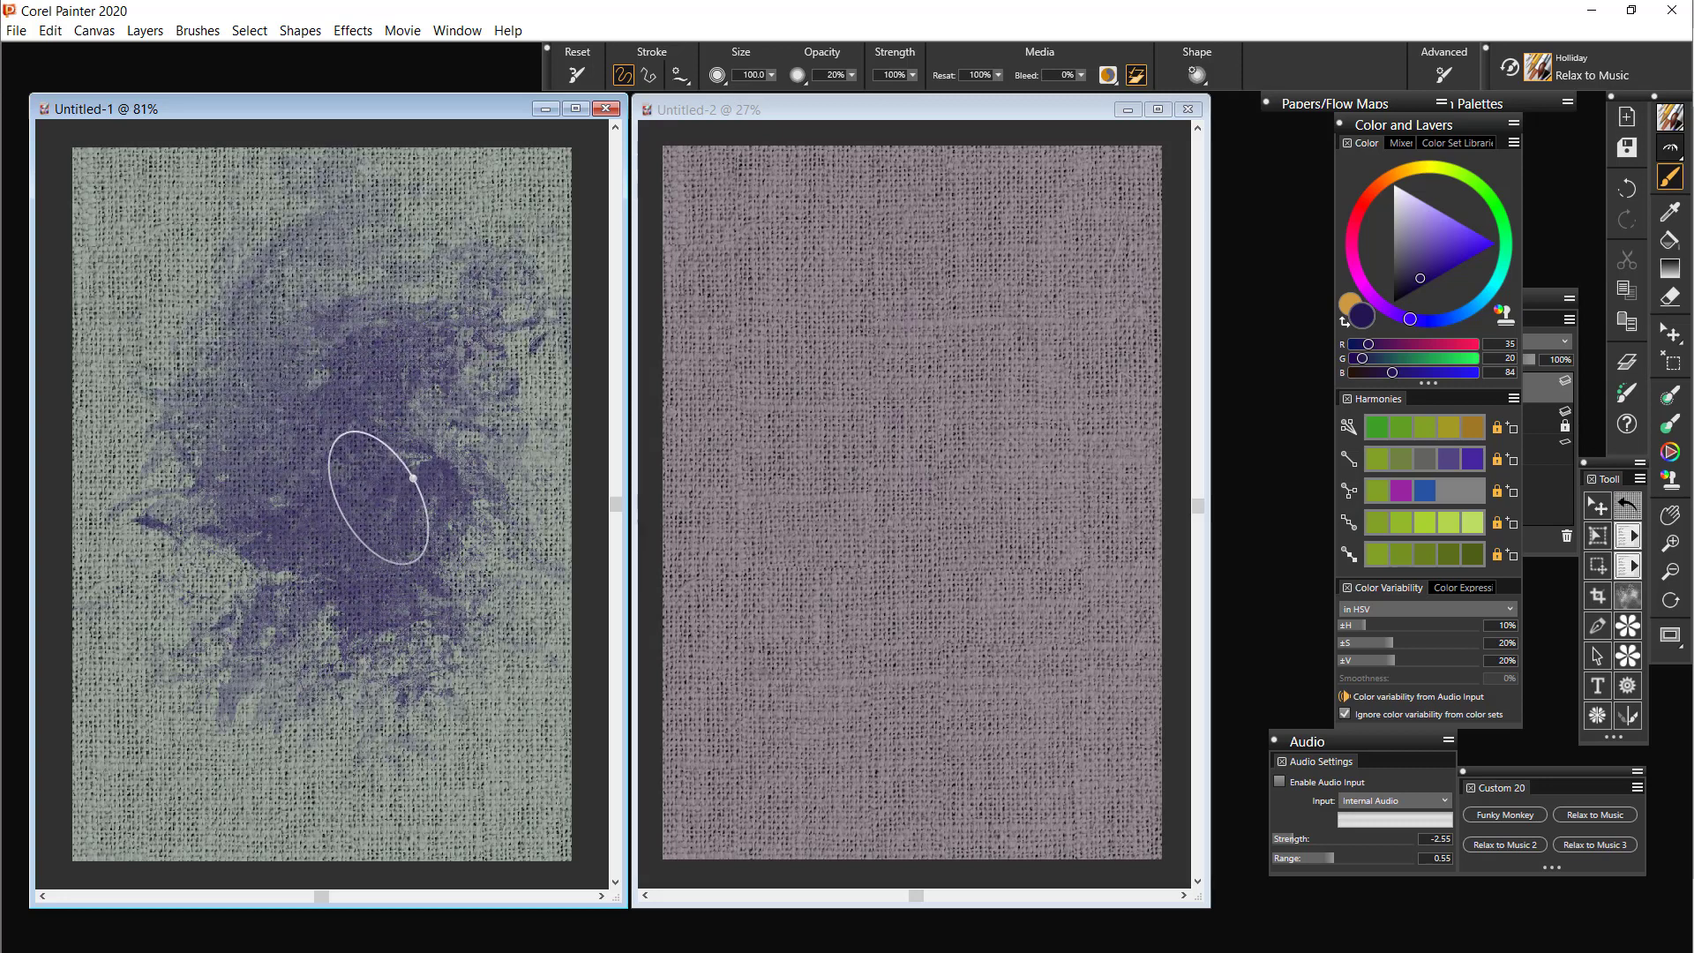
{"action": "key", "text": "ctrl+z"}
{"action": "key", "text": "ctrl+z"}
{"action": "key", "text": "ctrl+z"}
{"action": "key", "text": "ctrl+z"}
{"action": "key", "text": "ctrl+z"}
{"action": "key", "text": "ctrl+z"}
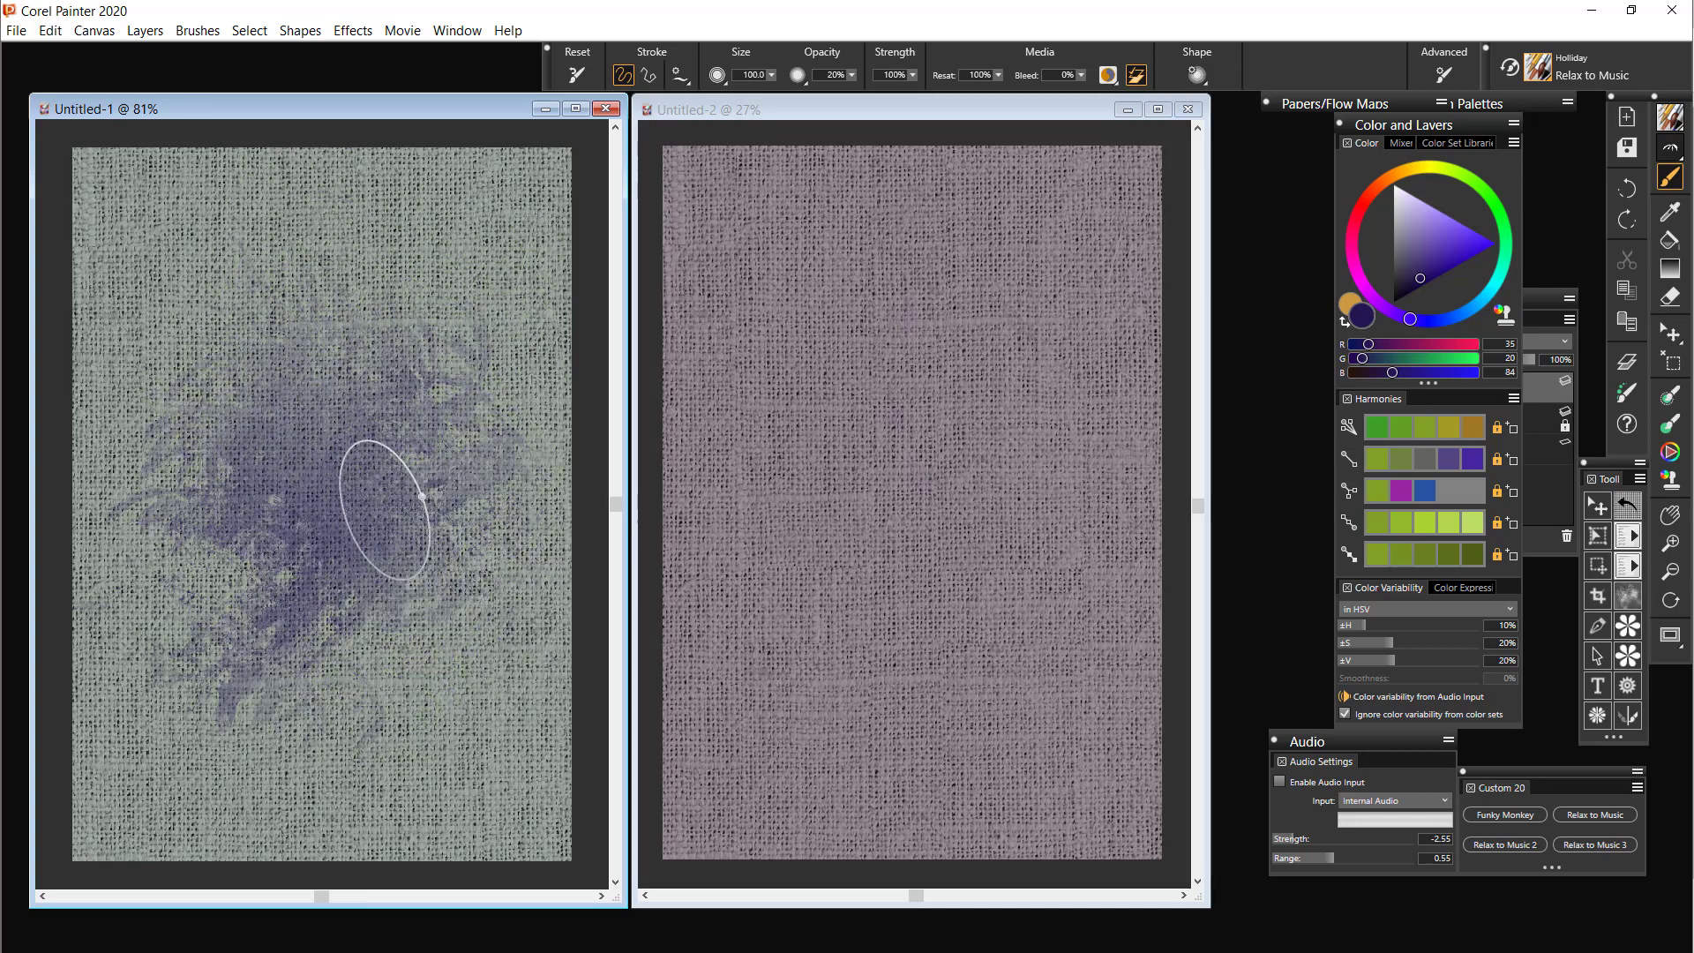
Paint indigo test strokes in the centre and the upper-left area of the Untitled-2 canvas
{"action": "left_click", "coordinate": [857, 123]}
{"action": "mouse_move", "coordinate": [932, 346]}
{"action": "left_mouse_down"}
{"action": "mouse_move", "coordinate": [852, 484]}
{"action": "mouse_move", "coordinate": [855, 398]}
{"action": "mouse_move", "coordinate": [986, 387]}
{"action": "mouse_move", "coordinate": [897, 432]}
{"action": "mouse_move", "coordinate": [893, 463]}
{"action": "mouse_move", "coordinate": [942, 397]}
{"action": "mouse_move", "coordinate": [930, 493]}
{"action": "mouse_move", "coordinate": [984, 396]}
{"action": "mouse_move", "coordinate": [953, 477]}
{"action": "mouse_move", "coordinate": [987, 437]}
{"action": "mouse_move", "coordinate": [993, 456]}
{"action": "mouse_move", "coordinate": [1035, 453]}
{"action": "mouse_move", "coordinate": [927, 495]}
{"action": "mouse_move", "coordinate": [1045, 491]}
{"action": "mouse_move", "coordinate": [894, 538]}
{"action": "mouse_move", "coordinate": [1007, 494]}
{"action": "mouse_move", "coordinate": [947, 566]}
{"action": "mouse_move", "coordinate": [1006, 479]}
{"action": "mouse_move", "coordinate": [980, 567]}
{"action": "mouse_move", "coordinate": [952, 487]}
{"action": "mouse_move", "coordinate": [941, 589]}
{"action": "mouse_move", "coordinate": [927, 481]}
{"action": "mouse_move", "coordinate": [882, 555]}
{"action": "mouse_move", "coordinate": [867, 450]}
{"action": "mouse_move", "coordinate": [927, 413]}
{"action": "mouse_move", "coordinate": [847, 390]}
{"action": "mouse_move", "coordinate": [983, 330]}
{"action": "mouse_move", "coordinate": [886, 341]}
{"action": "mouse_move", "coordinate": [933, 312]}
{"action": "mouse_move", "coordinate": [1002, 370]}
{"action": "mouse_move", "coordinate": [1030, 461]}
{"action": "mouse_move", "coordinate": [1043, 329]}
{"action": "mouse_move", "coordinate": [1045, 447]}
{"action": "mouse_move", "coordinate": [1066, 389]}
{"action": "mouse_move", "coordinate": [1069, 497]}
{"action": "mouse_move", "coordinate": [943, 542]}
{"action": "mouse_move", "coordinate": [1060, 513]}
{"action": "mouse_move", "coordinate": [956, 553]}
{"action": "mouse_move", "coordinate": [989, 467]}
{"action": "mouse_move", "coordinate": [917, 494]}
{"action": "mouse_move", "coordinate": [1003, 369]}
{"action": "mouse_move", "coordinate": [955, 352]}
{"action": "mouse_move", "coordinate": [839, 403]}
{"action": "mouse_move", "coordinate": [931, 334]}
{"action": "mouse_move", "coordinate": [899, 464]}
{"action": "mouse_move", "coordinate": [905, 549]}
{"action": "mouse_move", "coordinate": [985, 421]}
{"action": "left_mouse_up"}
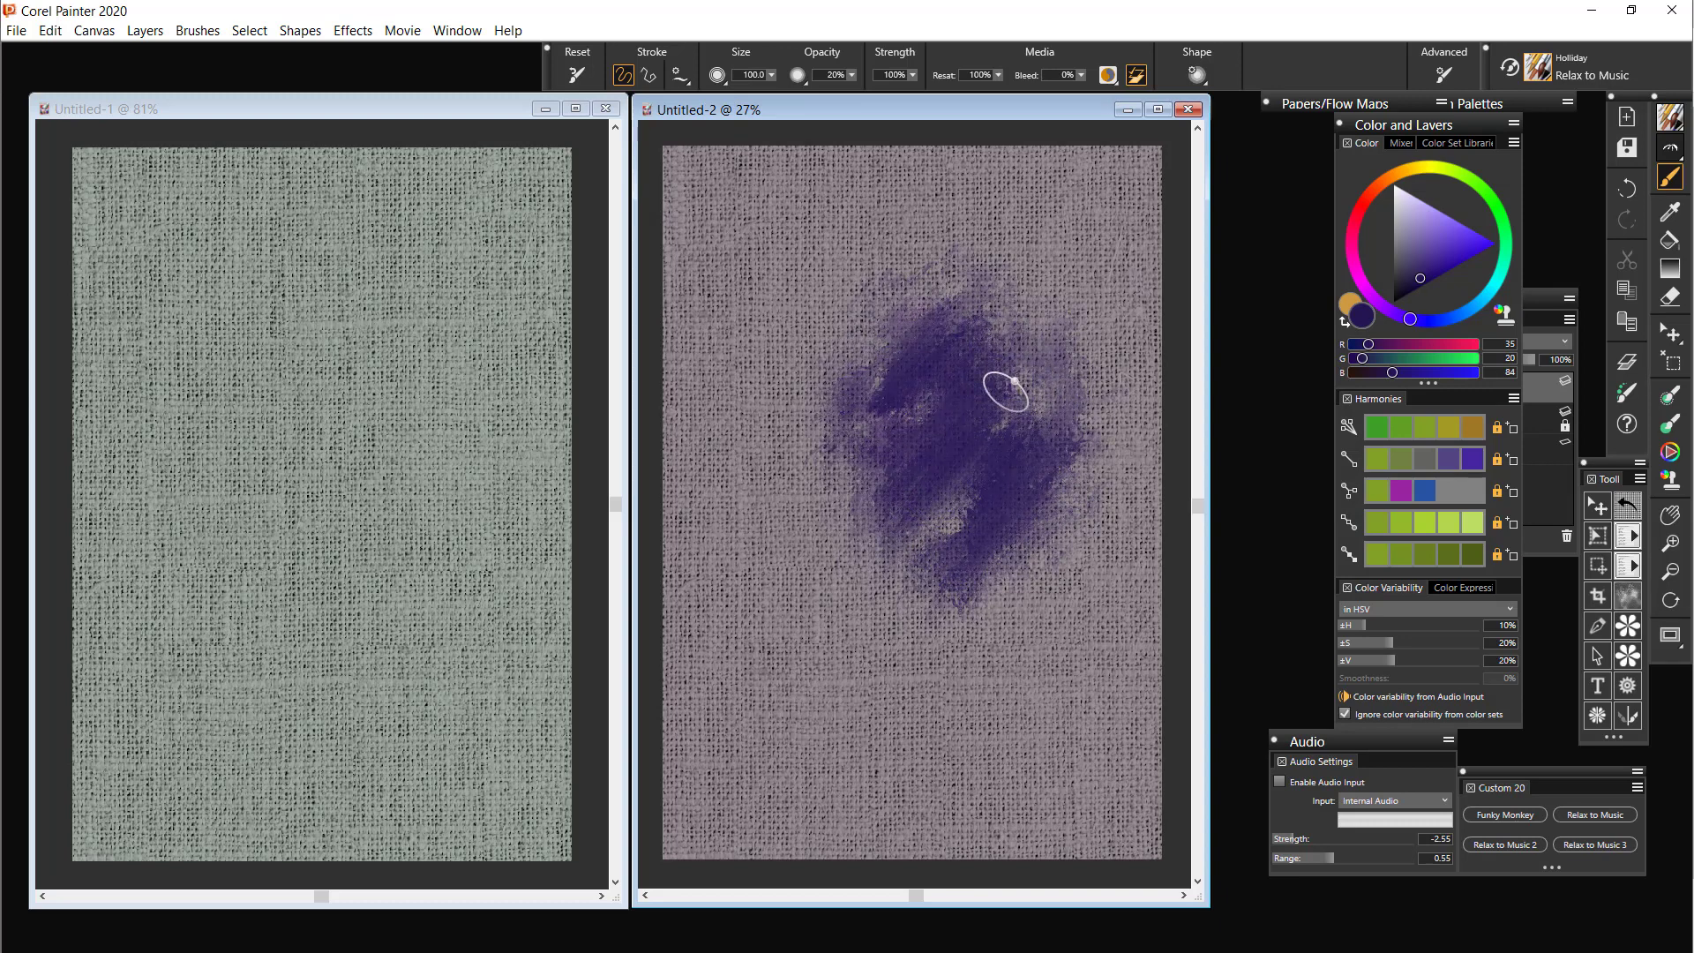
{"action": "mouse_move", "coordinate": [784, 273]}
{"action": "left_mouse_down"}
{"action": "mouse_move", "coordinate": [843, 213]}
{"action": "mouse_move", "coordinate": [717, 306]}
{"action": "mouse_move", "coordinate": [802, 205]}
{"action": "mouse_move", "coordinate": [781, 212]}
{"action": "mouse_move", "coordinate": [809, 226]}
{"action": "mouse_move", "coordinate": [790, 306]}
{"action": "mouse_move", "coordinate": [847, 290]}
{"action": "mouse_move", "coordinate": [833, 371]}
{"action": "left_mouse_up"}
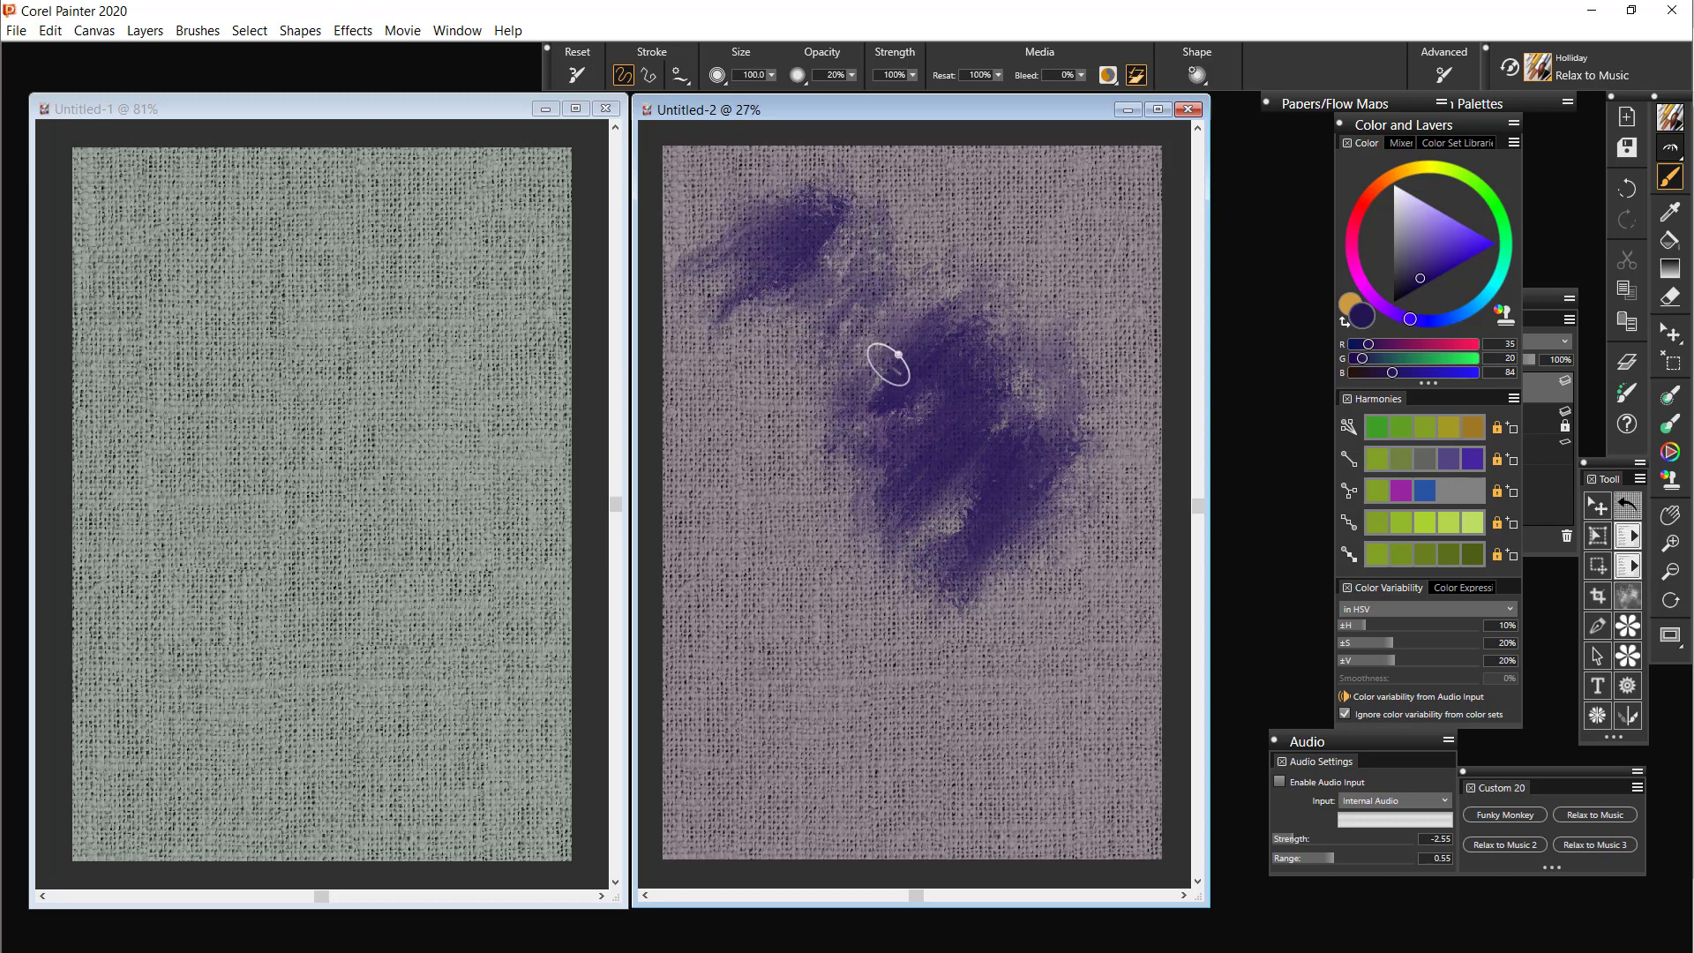
Paint indigo test strokes over the middle of Untitled-1, adding denser ones with the brush size at 25
{"action": "left_click", "coordinate": [357, 428]}
{"action": "mouse_move", "coordinate": [352, 353]}
{"action": "left_mouse_down"}
{"action": "mouse_move", "coordinate": [319, 425]}
{"action": "mouse_move", "coordinate": [321, 491]}
{"action": "mouse_move", "coordinate": [391, 353]}
{"action": "mouse_move", "coordinate": [300, 549]}
{"action": "left_mouse_up"}
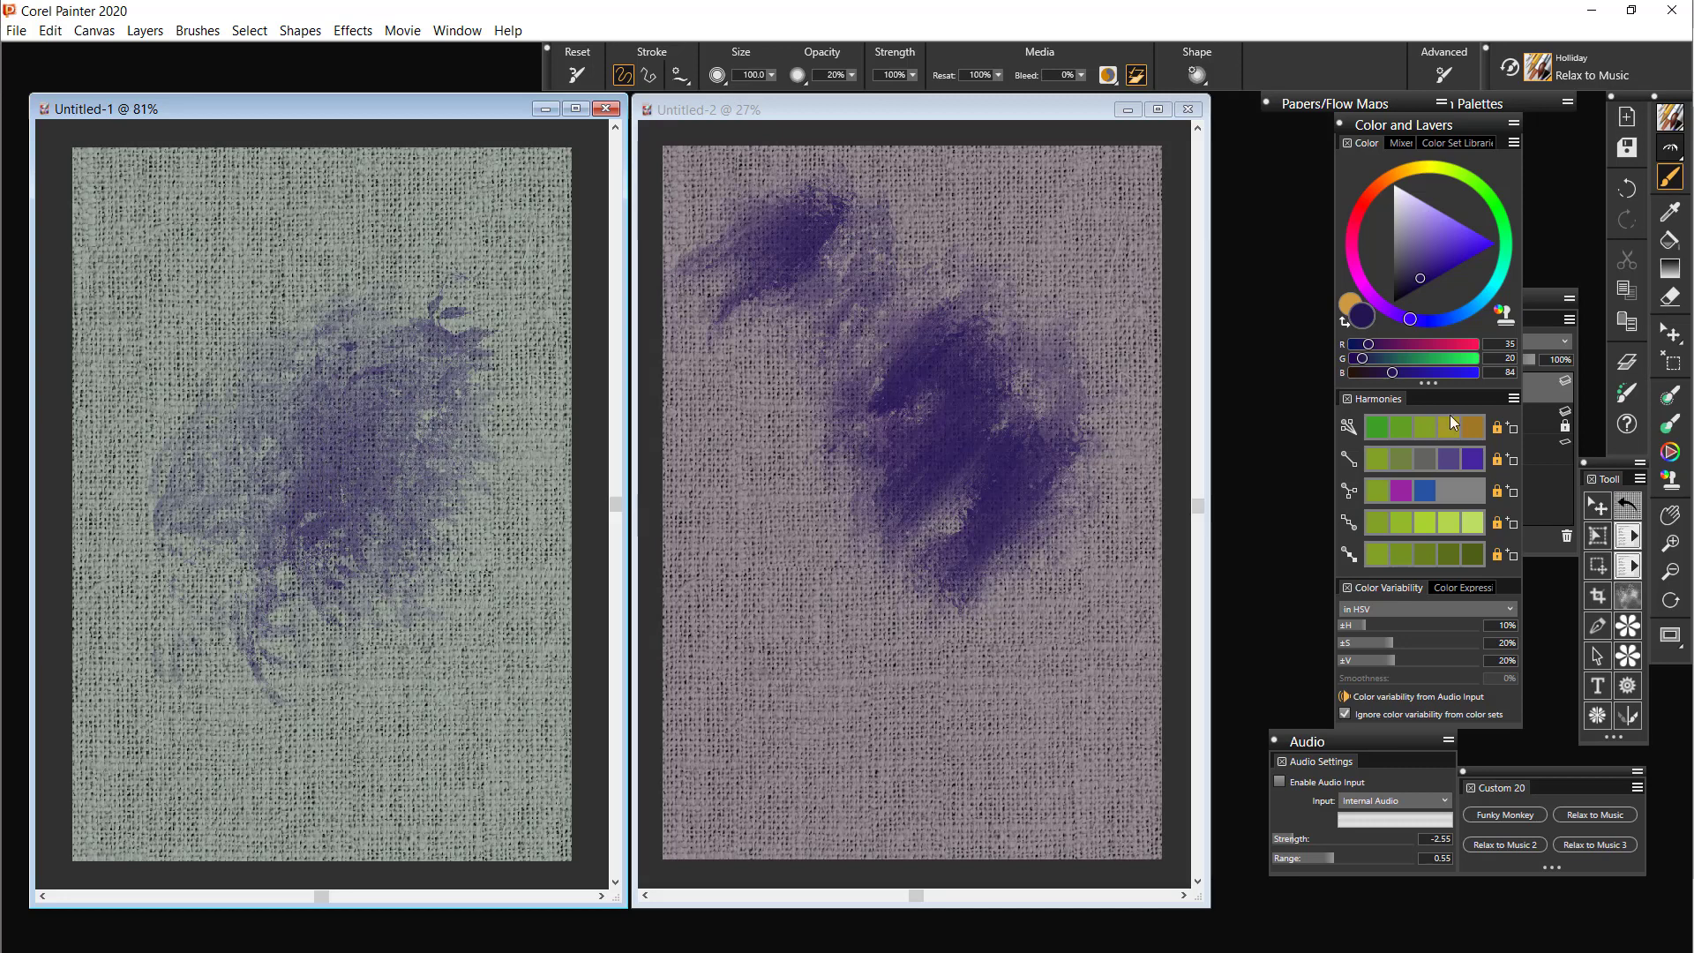
{"action": "left_click", "coordinate": [1626, 392]}
{"action": "mouse_move", "coordinate": [482, 634]}
{"action": "left_mouse_down"}
{"action": "mouse_move", "coordinate": [496, 652]}
{"action": "mouse_move", "coordinate": [480, 582]}
{"action": "mouse_move", "coordinate": [450, 594]}
{"action": "mouse_move", "coordinate": [442, 552]}
{"action": "mouse_move", "coordinate": [499, 476]}
{"action": "mouse_move", "coordinate": [447, 557]}
{"action": "mouse_move", "coordinate": [415, 482]}
{"action": "mouse_move", "coordinate": [362, 481]}
{"action": "mouse_move", "coordinate": [359, 559]}
{"action": "mouse_move", "coordinate": [393, 480]}
{"action": "mouse_move", "coordinate": [427, 454]}
{"action": "mouse_move", "coordinate": [367, 479]}
{"action": "mouse_move", "coordinate": [410, 364]}
{"action": "mouse_move", "coordinate": [332, 473]}
{"action": "mouse_move", "coordinate": [321, 553]}
{"action": "mouse_move", "coordinate": [395, 453]}
{"action": "mouse_move", "coordinate": [423, 575]}
{"action": "mouse_move", "coordinate": [480, 484]}
{"action": "mouse_move", "coordinate": [471, 604]}
{"action": "left_mouse_up"}
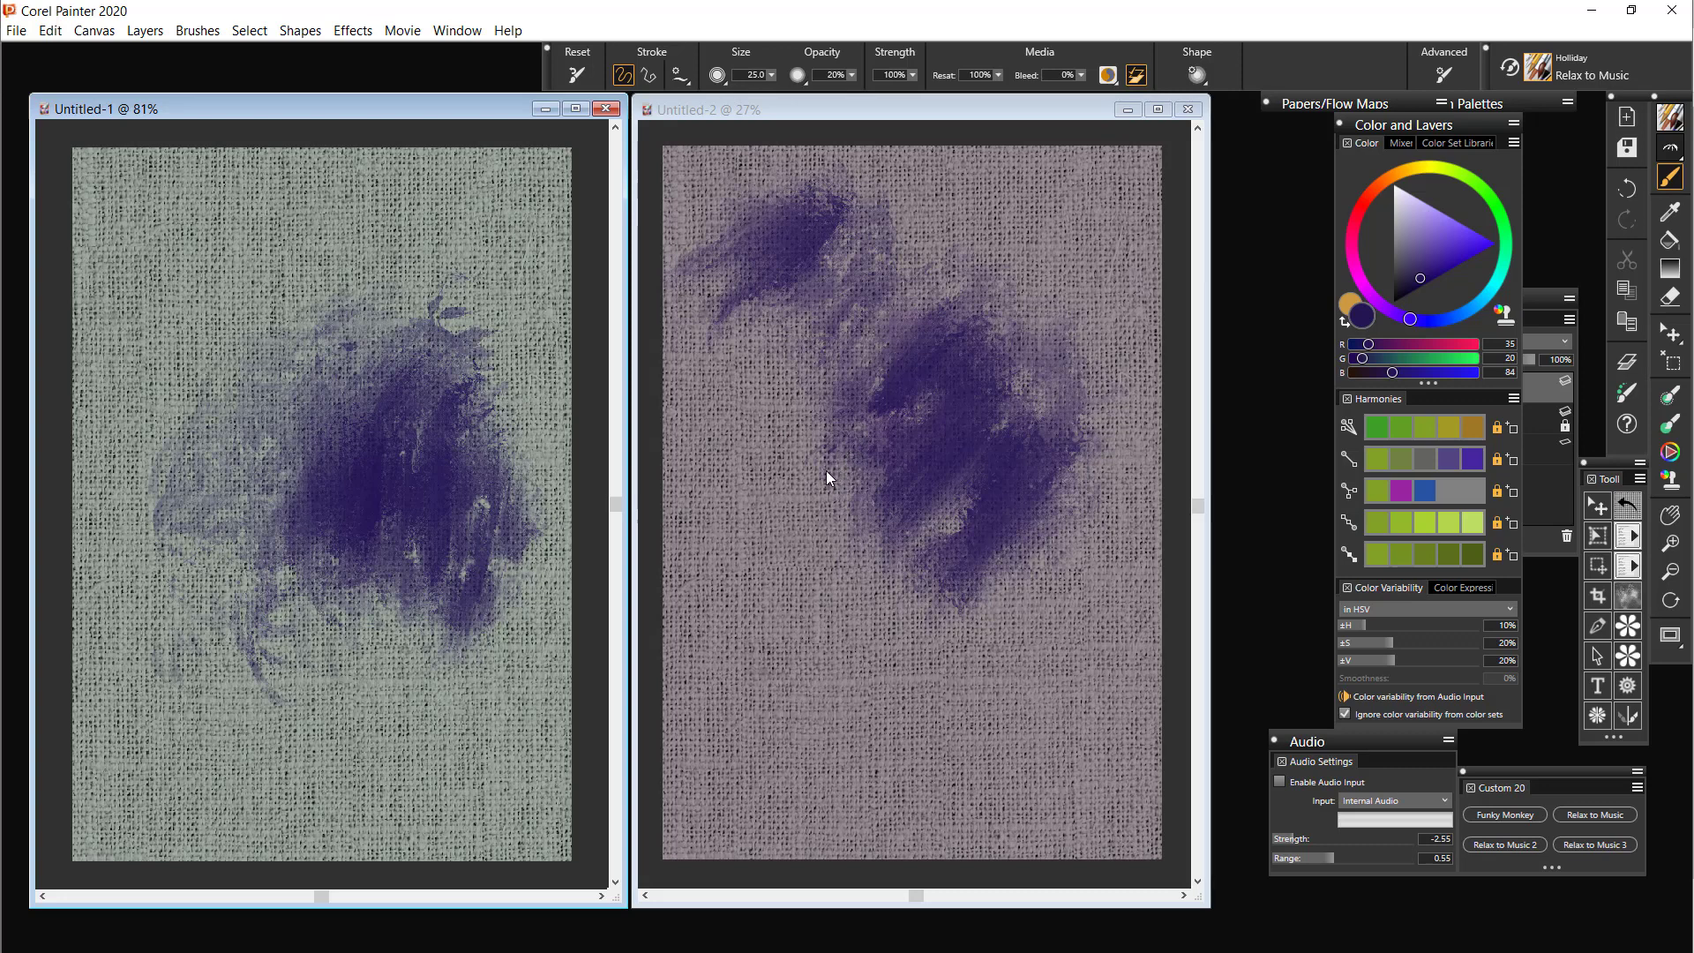
{"action": "mouse_move", "coordinate": [285, 349]}
{"action": "left_mouse_down"}
{"action": "mouse_move", "coordinate": [268, 470]}
{"action": "mouse_move", "coordinate": [296, 349]}
{"action": "mouse_move", "coordinate": [256, 443]}
{"action": "mouse_move", "coordinate": [245, 391]}
{"action": "mouse_move", "coordinate": [313, 348]}
{"action": "mouse_move", "coordinate": [275, 367]}
{"action": "mouse_move", "coordinate": [347, 388]}
{"action": "mouse_move", "coordinate": [330, 426]}
{"action": "mouse_move", "coordinate": [311, 380]}
{"action": "mouse_move", "coordinate": [278, 714]}
{"action": "left_mouse_up"}
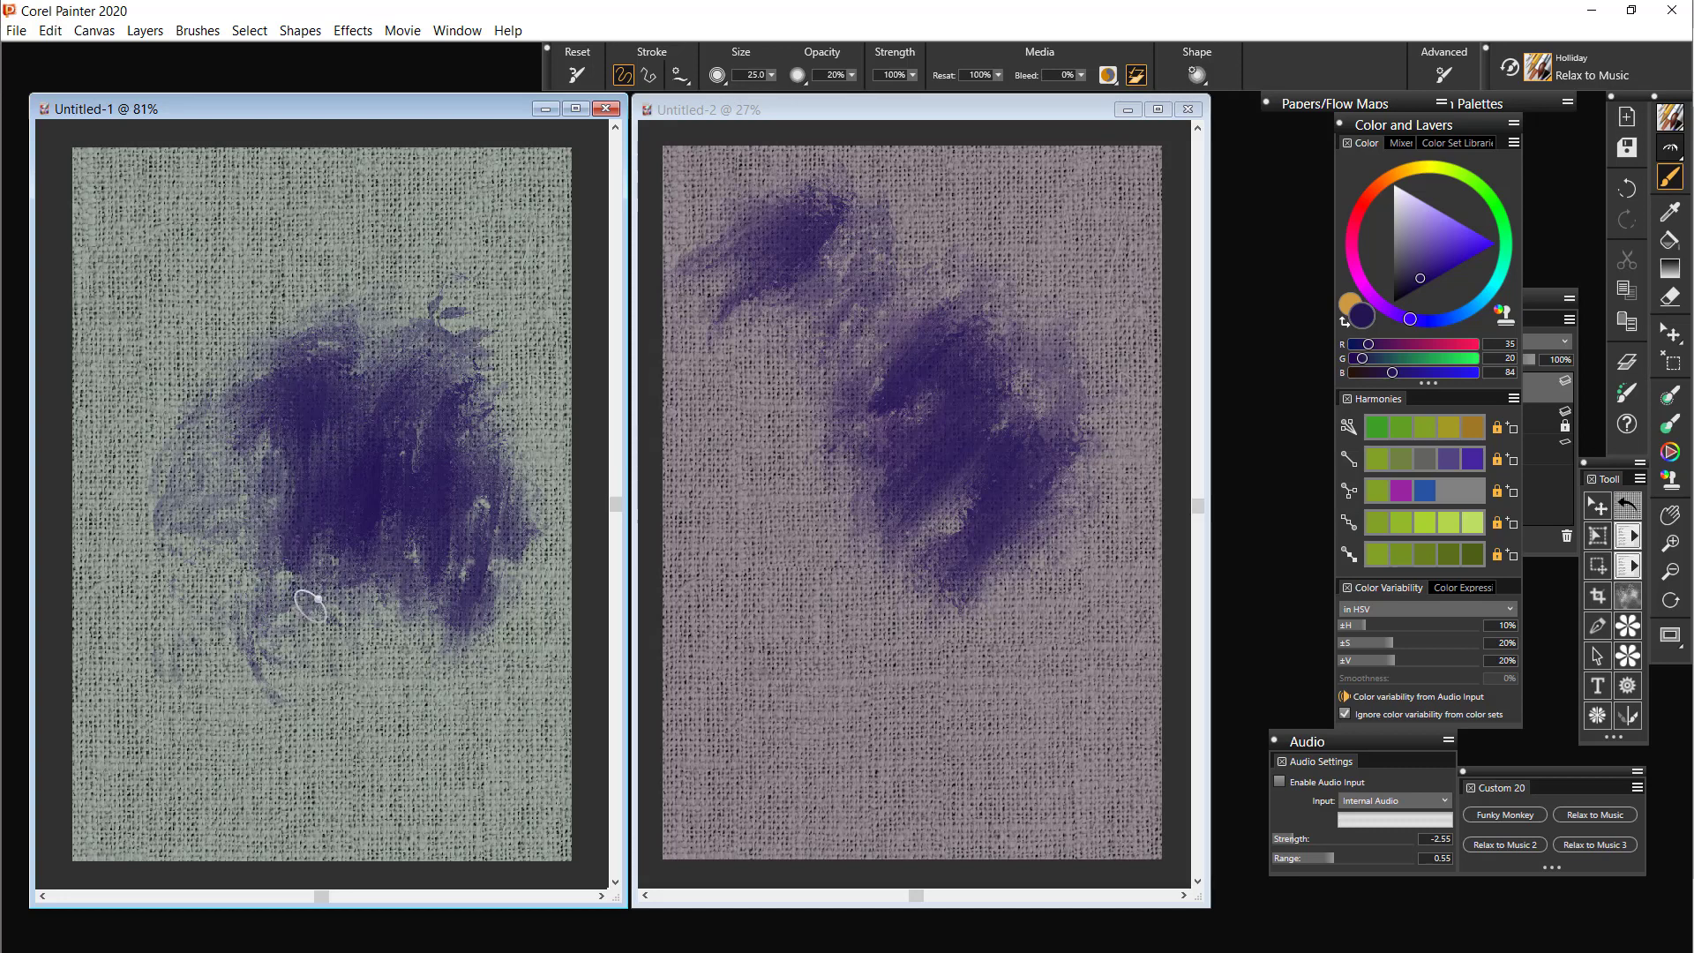
Undo all the indigo test strokes on Untitled-1 and on Untitled-2
{"action": "key", "text": "ctrl+z"}
{"action": "key", "text": "ctrl+z"}
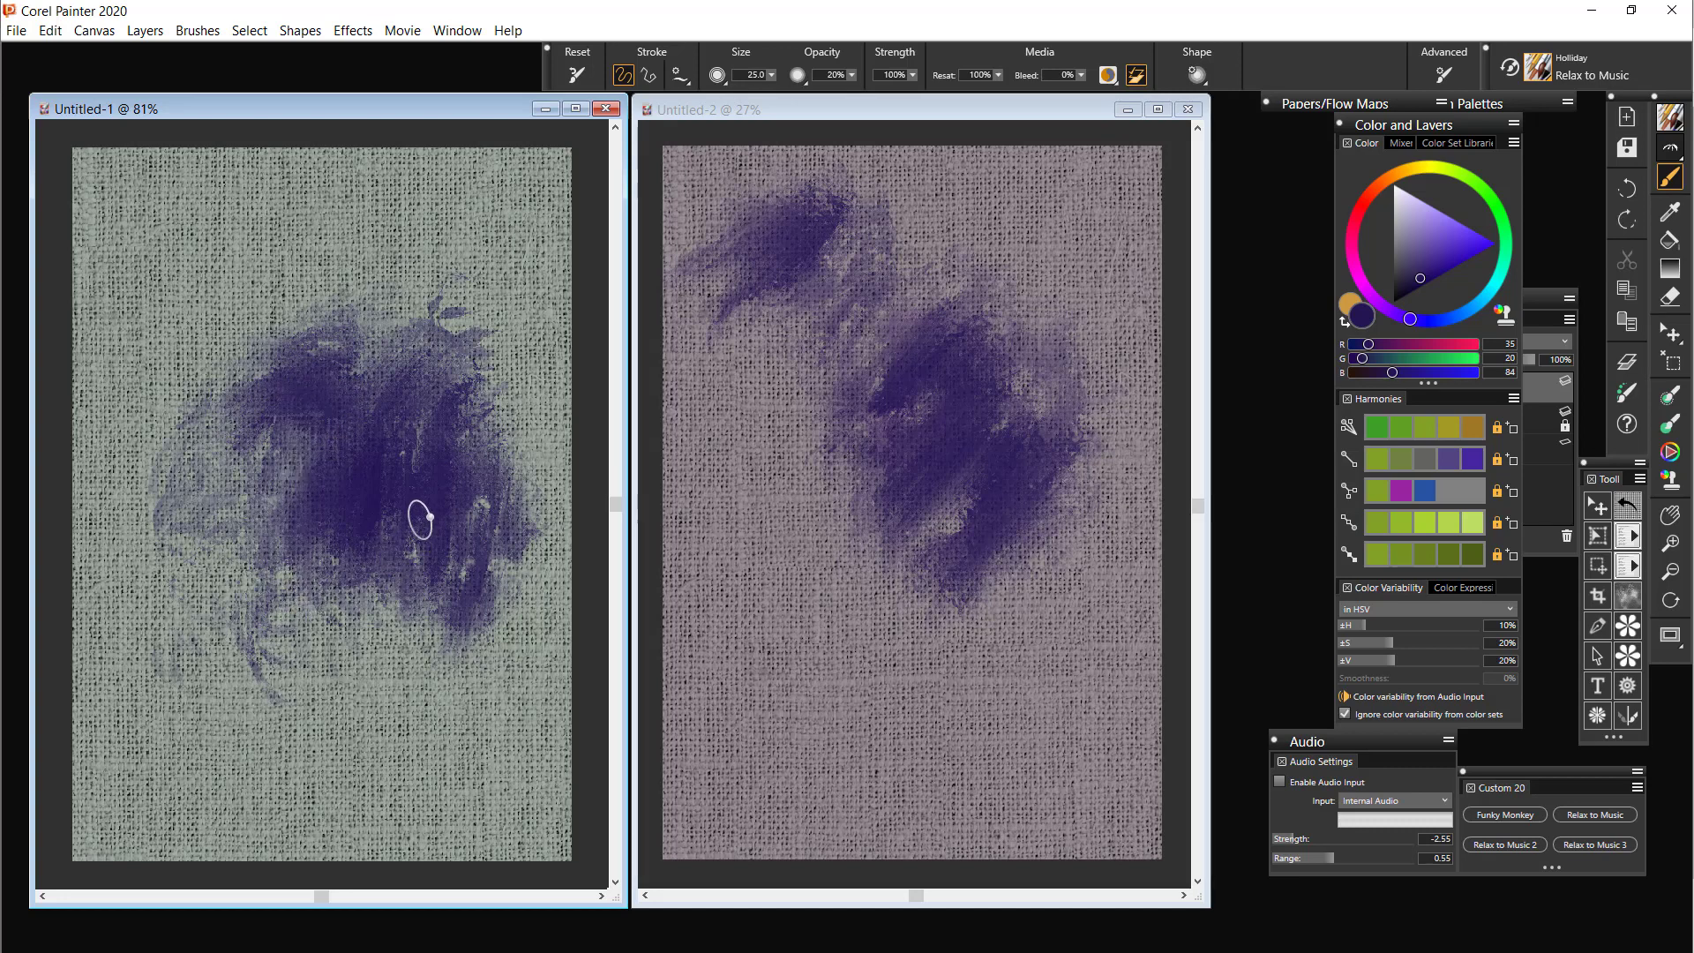
{"action": "key", "text": "ctrl+z"}
{"action": "key", "text": "ctrl+z"}
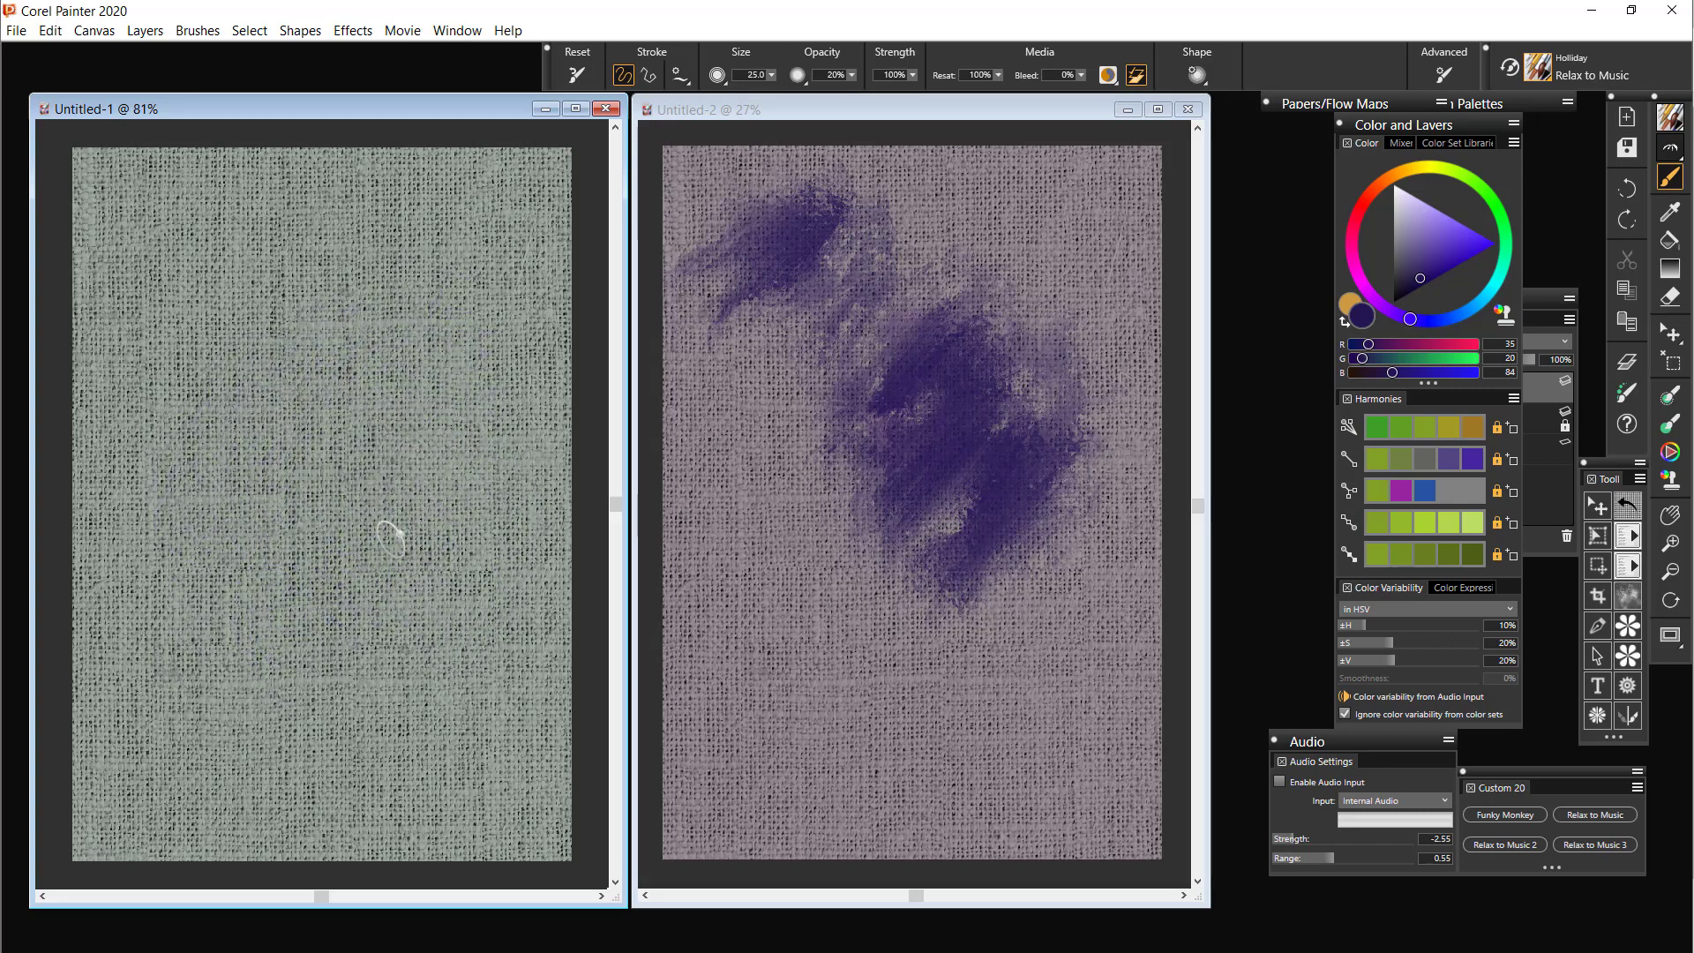
{"action": "left_click", "coordinate": [1071, 286]}
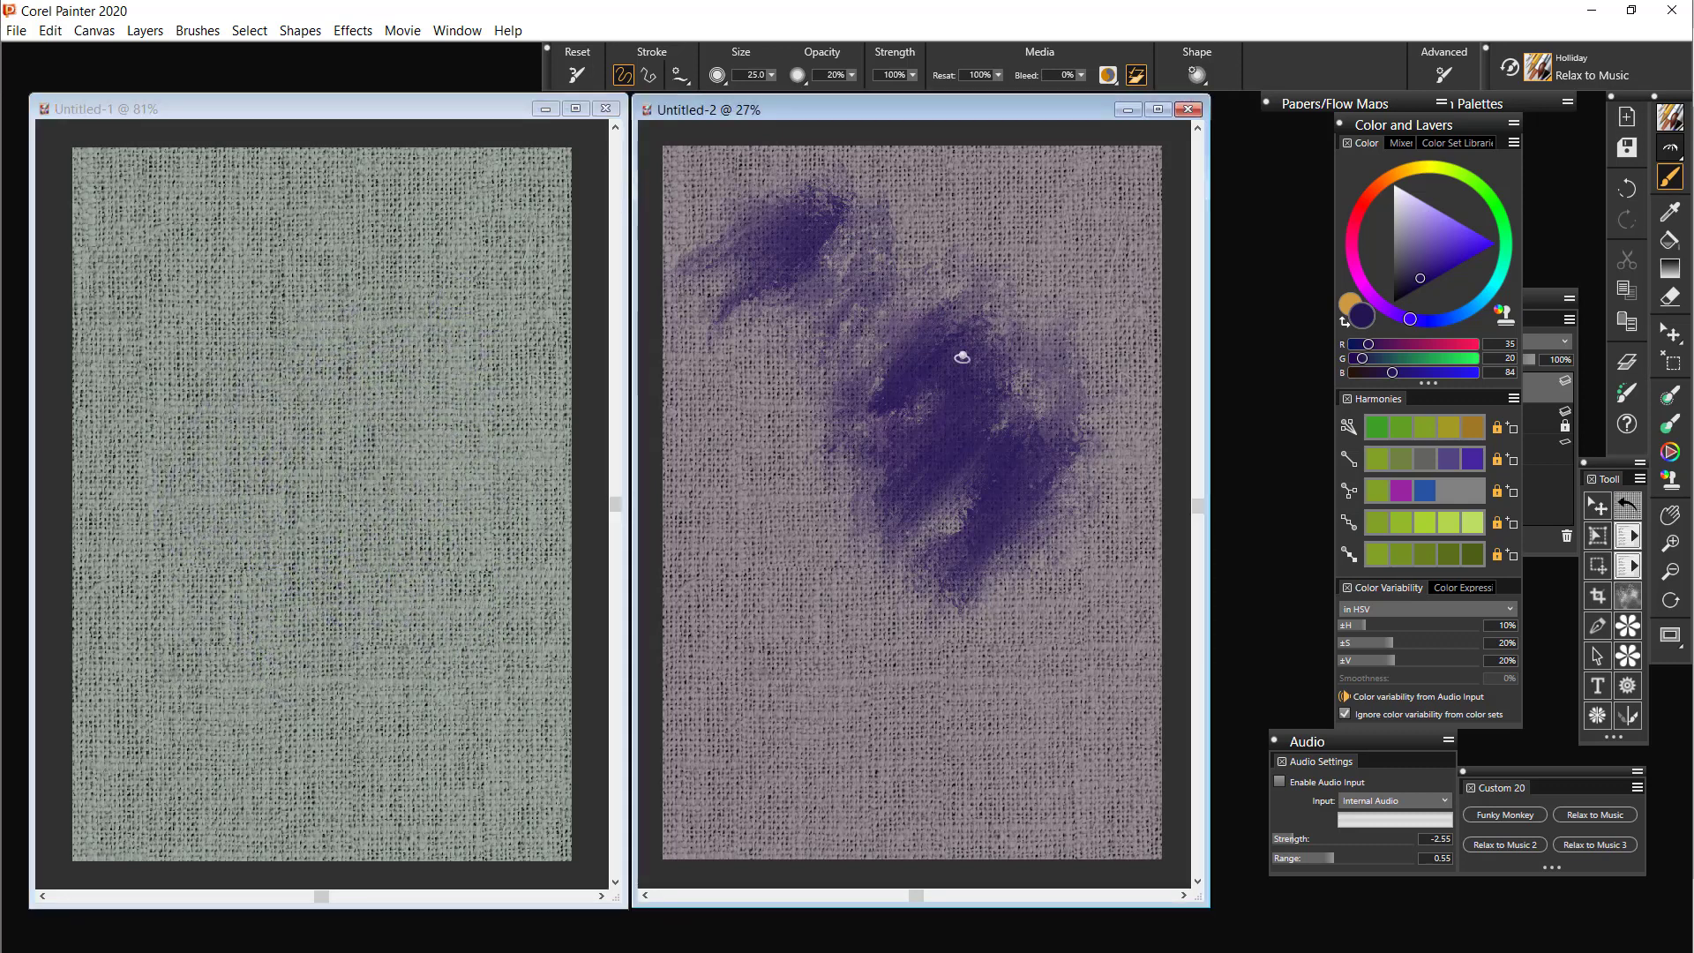
{"action": "key", "text": "ctrl+z"}
{"action": "key", "text": "ctrl+z"}
{"action": "key", "text": "ctrl+z"}
{"action": "key", "text": "ctrl+z"}
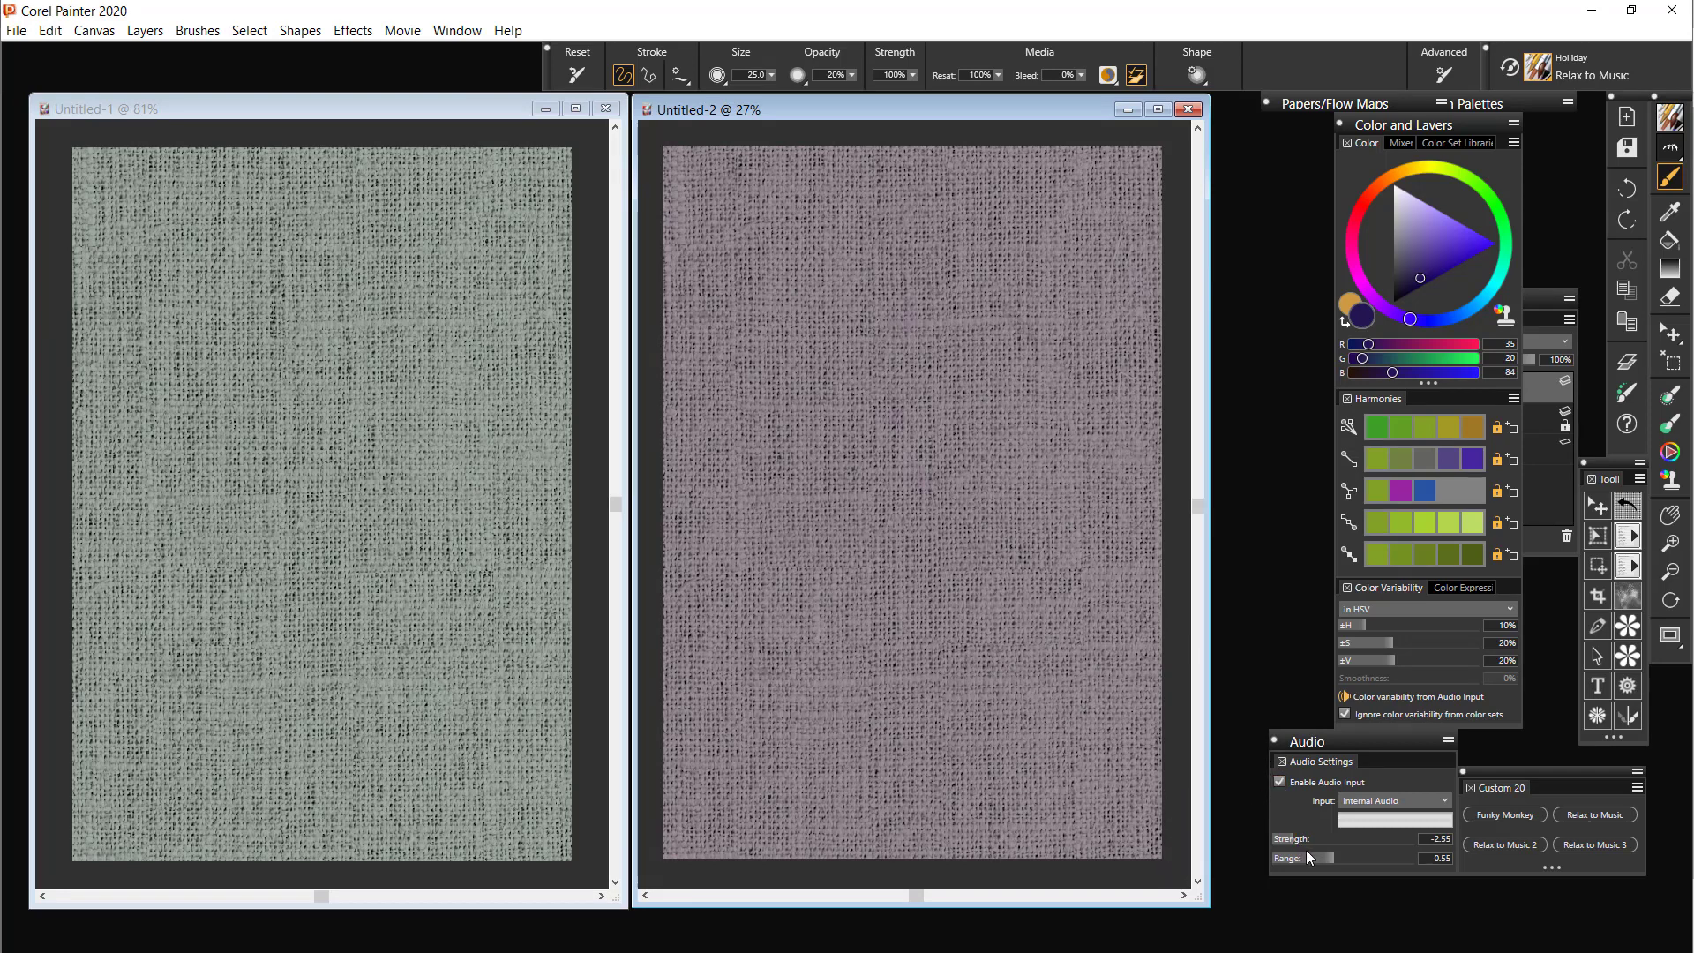
Set the audio input strength to 5.22, play the Light-Gazing track from YouTube's Audio Library in the browser, and return to Corel Painter
{"action": "left_click_drag", "start_coordinate": [1297, 844], "coordinate": [1320, 842]}
{"action": "key", "text": "alt+Tab"}
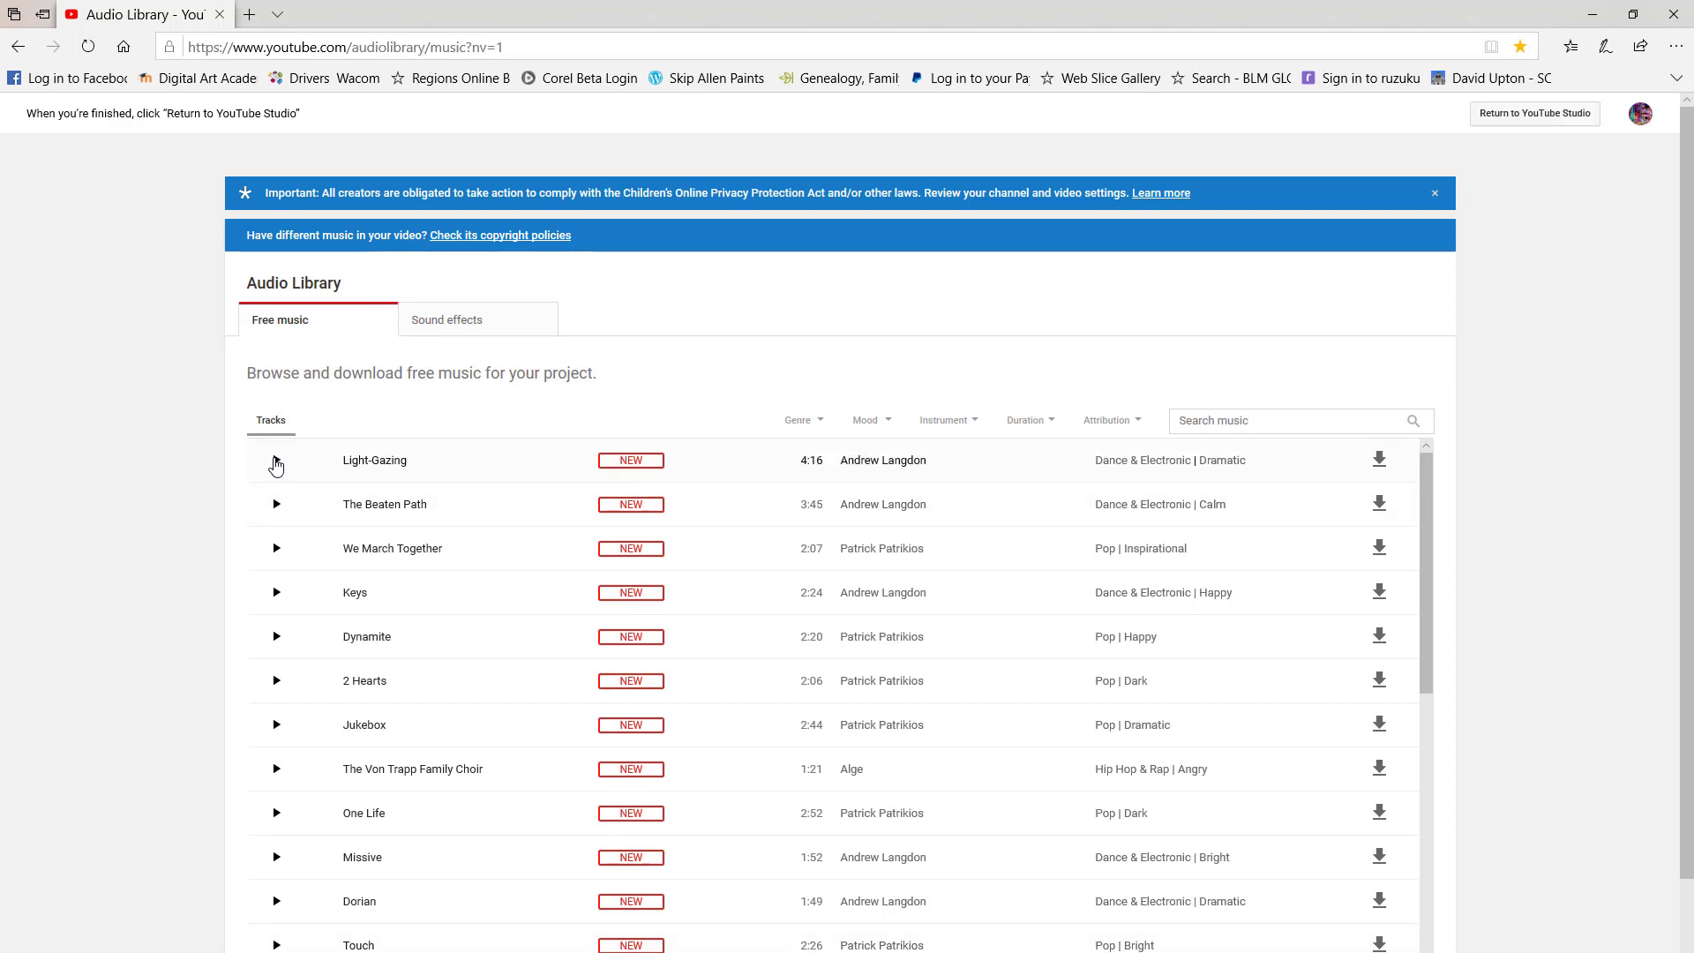
{"action": "left_click", "coordinate": [276, 460]}
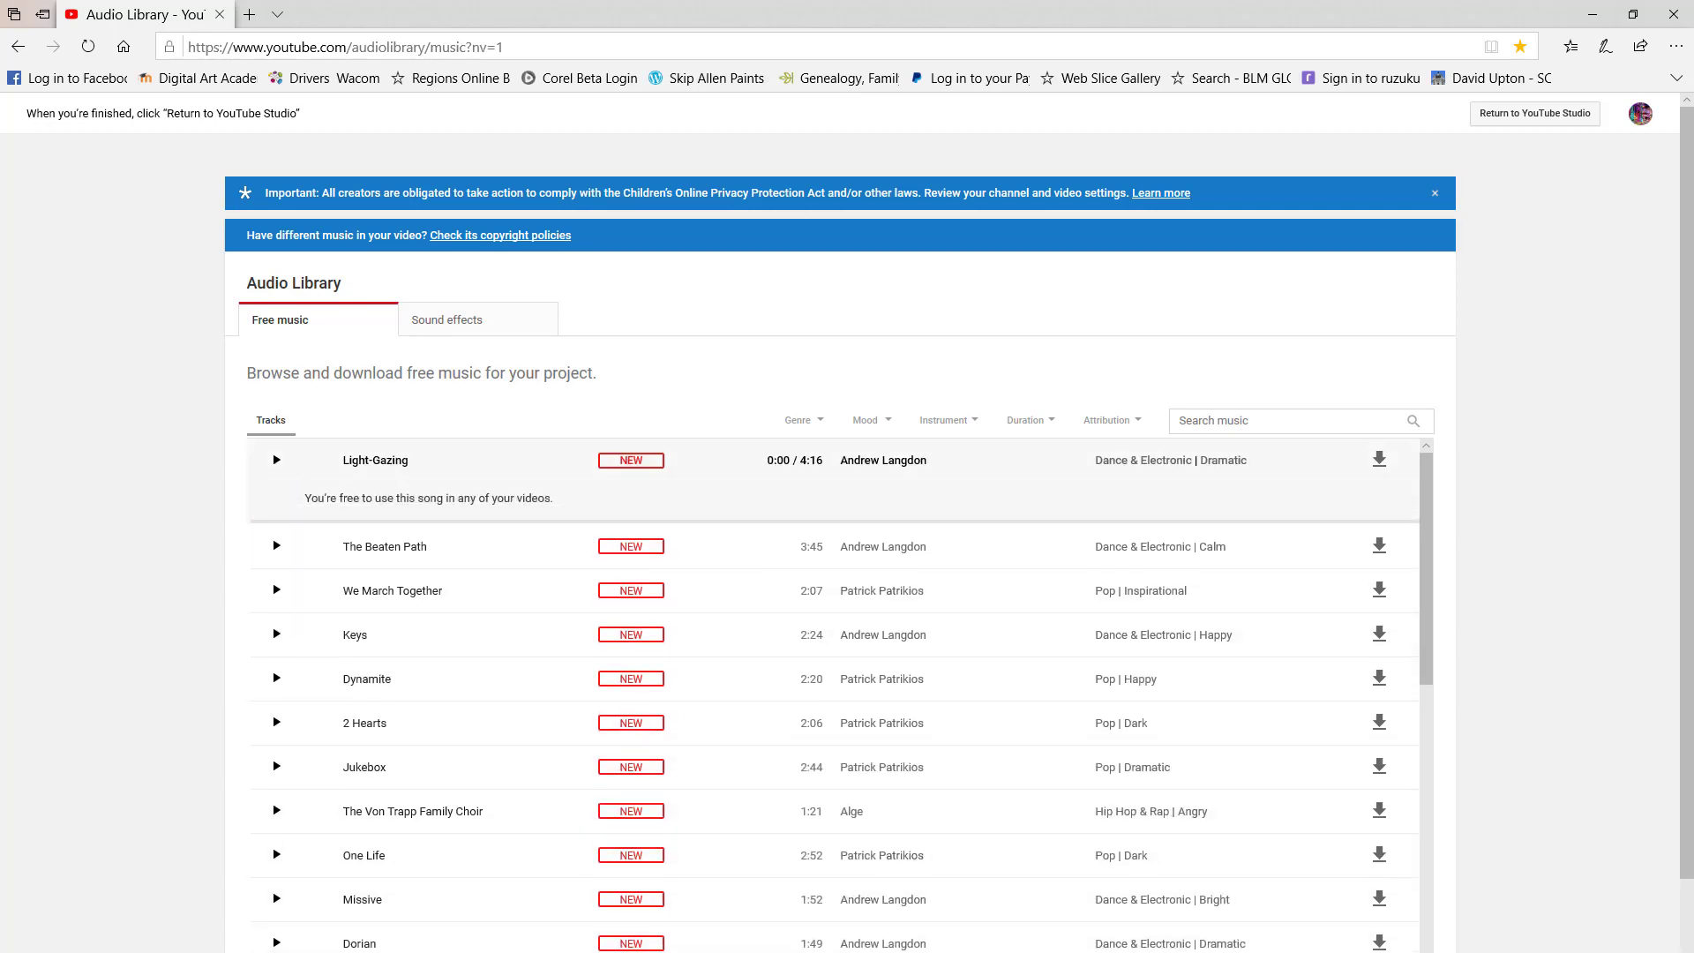
{"action": "key", "text": "alt+Tab"}
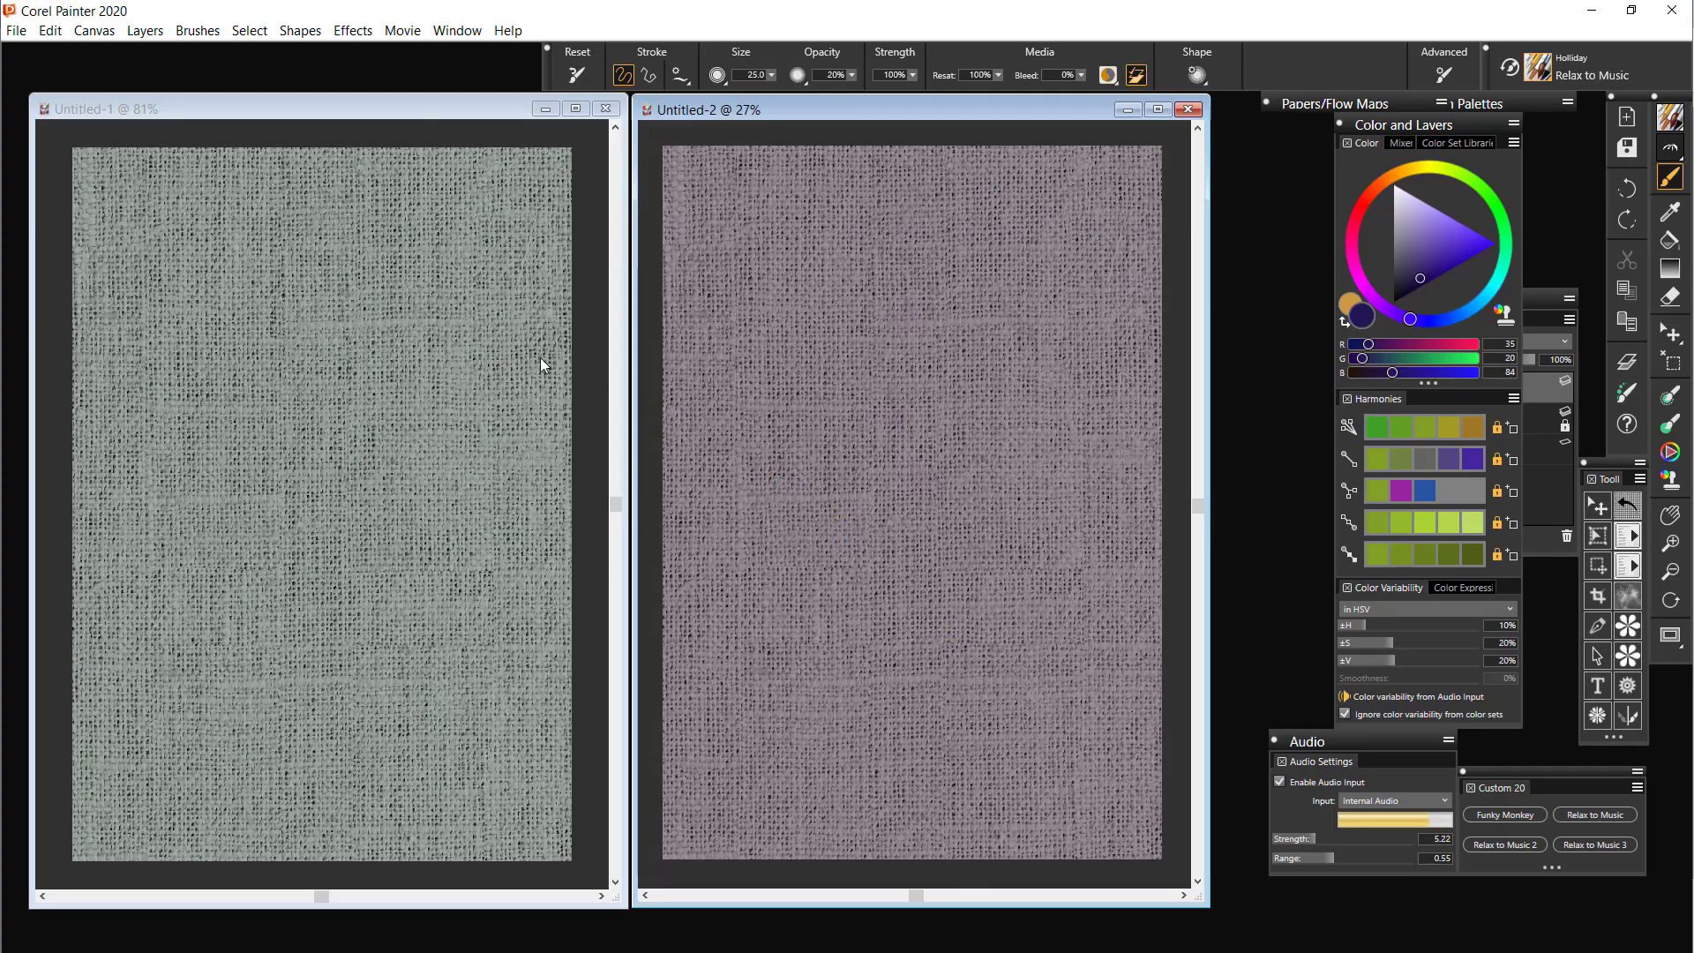
Reset the brush to its default size of 100 and paint broad audio-driven strokes over the upper and right areas of Untitled-1
{"action": "left_click", "coordinate": [389, 283]}
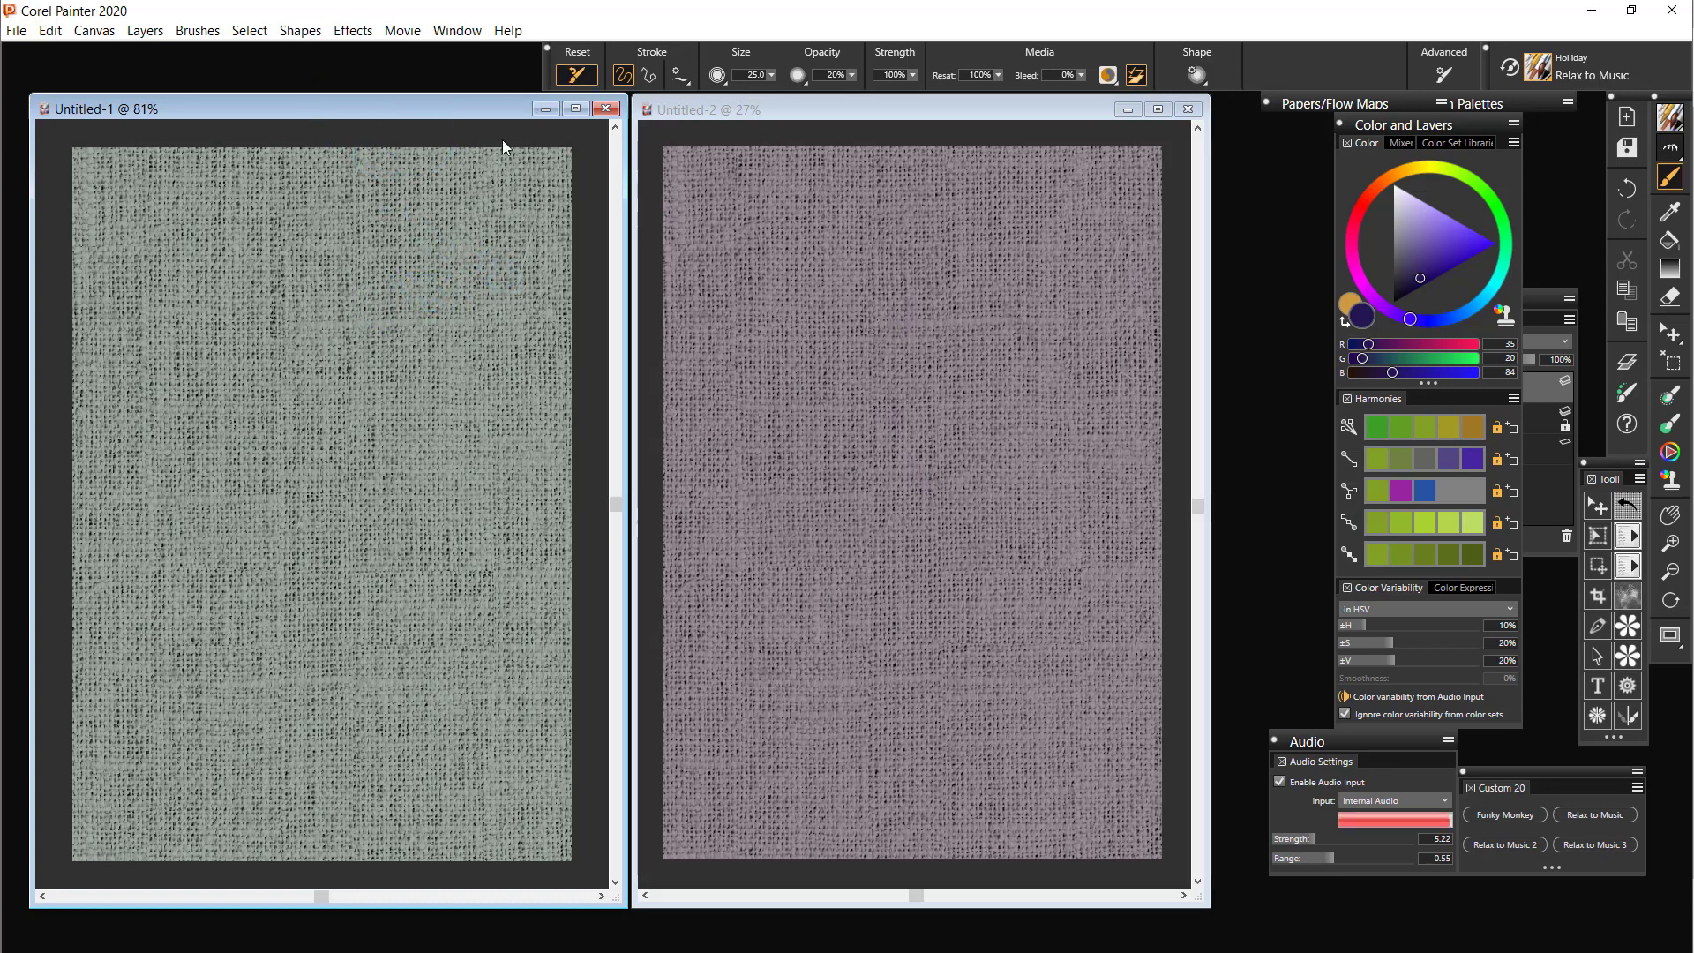
{"action": "mouse_move", "coordinate": [367, 310]}
{"action": "left_mouse_down"}
{"action": "mouse_move", "coordinate": [273, 492]}
{"action": "mouse_move", "coordinate": [378, 353]}
{"action": "mouse_move", "coordinate": [220, 348]}
{"action": "mouse_move", "coordinate": [305, 344]}
{"action": "mouse_move", "coordinate": [407, 309]}
{"action": "mouse_move", "coordinate": [422, 671]}
{"action": "mouse_move", "coordinate": [414, 433]}
{"action": "mouse_move", "coordinate": [439, 436]}
{"action": "mouse_move", "coordinate": [470, 639]}
{"action": "mouse_move", "coordinate": [493, 280]}
{"action": "mouse_move", "coordinate": [390, 241]}
{"action": "mouse_move", "coordinate": [485, 198]}
{"action": "mouse_move", "coordinate": [224, 197]}
{"action": "mouse_move", "coordinate": [471, 155]}
{"action": "left_mouse_up"}
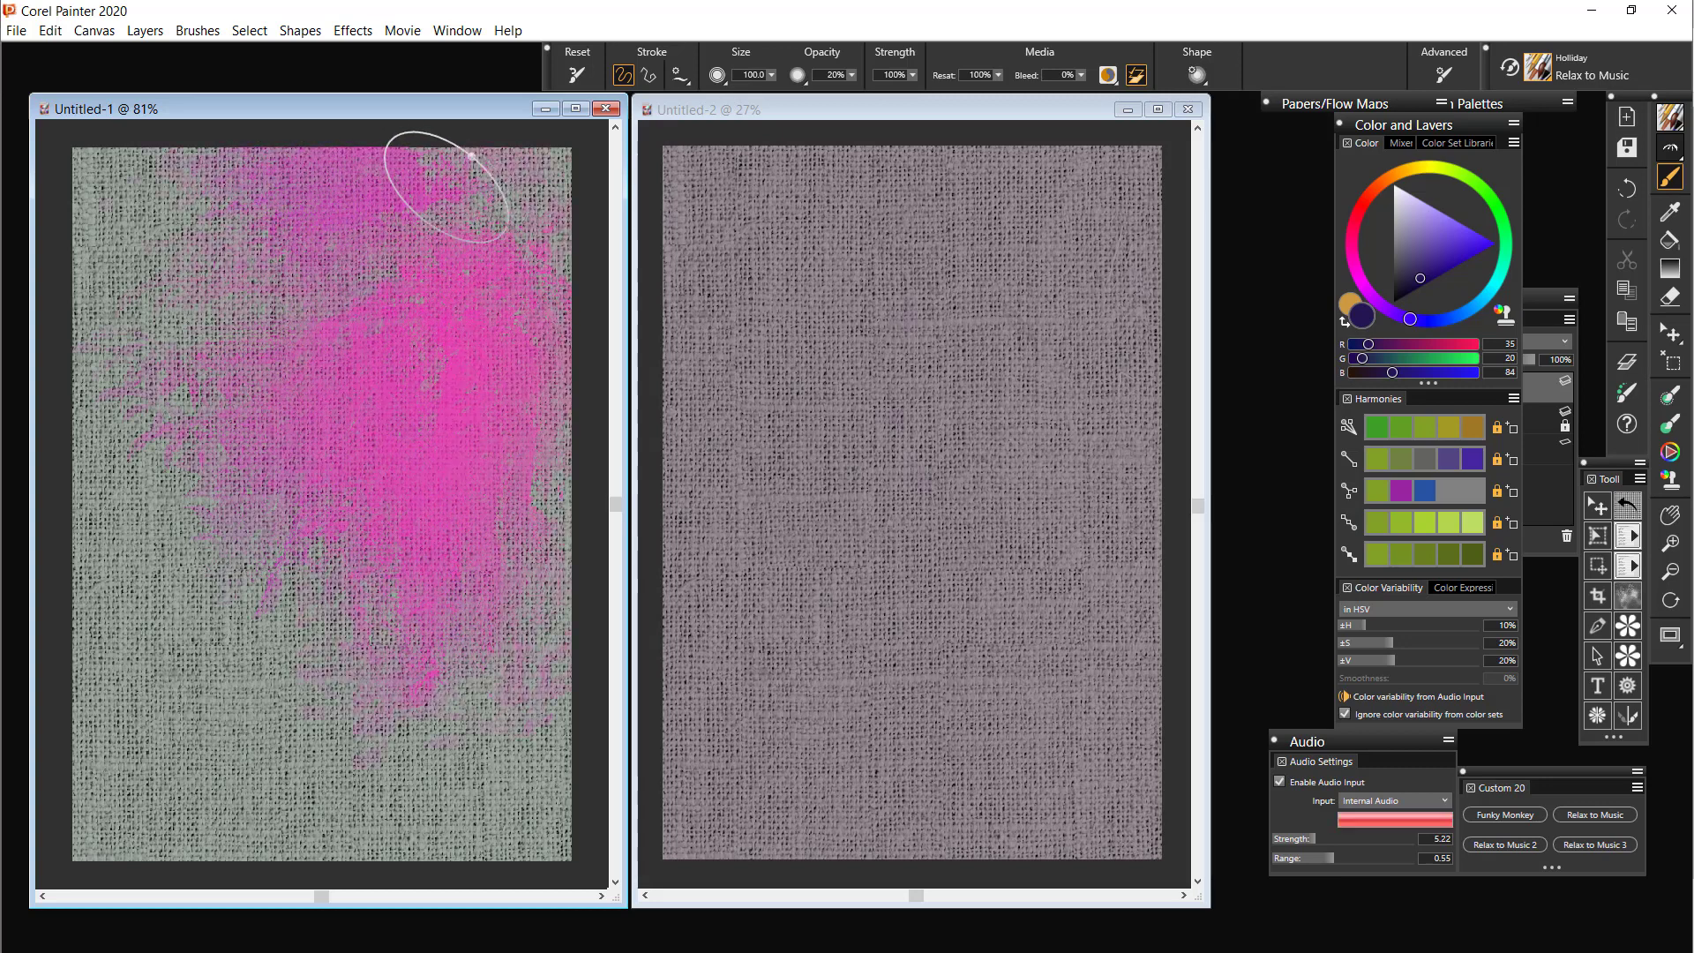
{"action": "mouse_move", "coordinate": [474, 347]}
{"action": "left_mouse_down"}
{"action": "mouse_move", "coordinate": [506, 382]}
{"action": "mouse_move", "coordinate": [502, 794]}
{"action": "mouse_move", "coordinate": [543, 798]}
{"action": "left_mouse_up"}
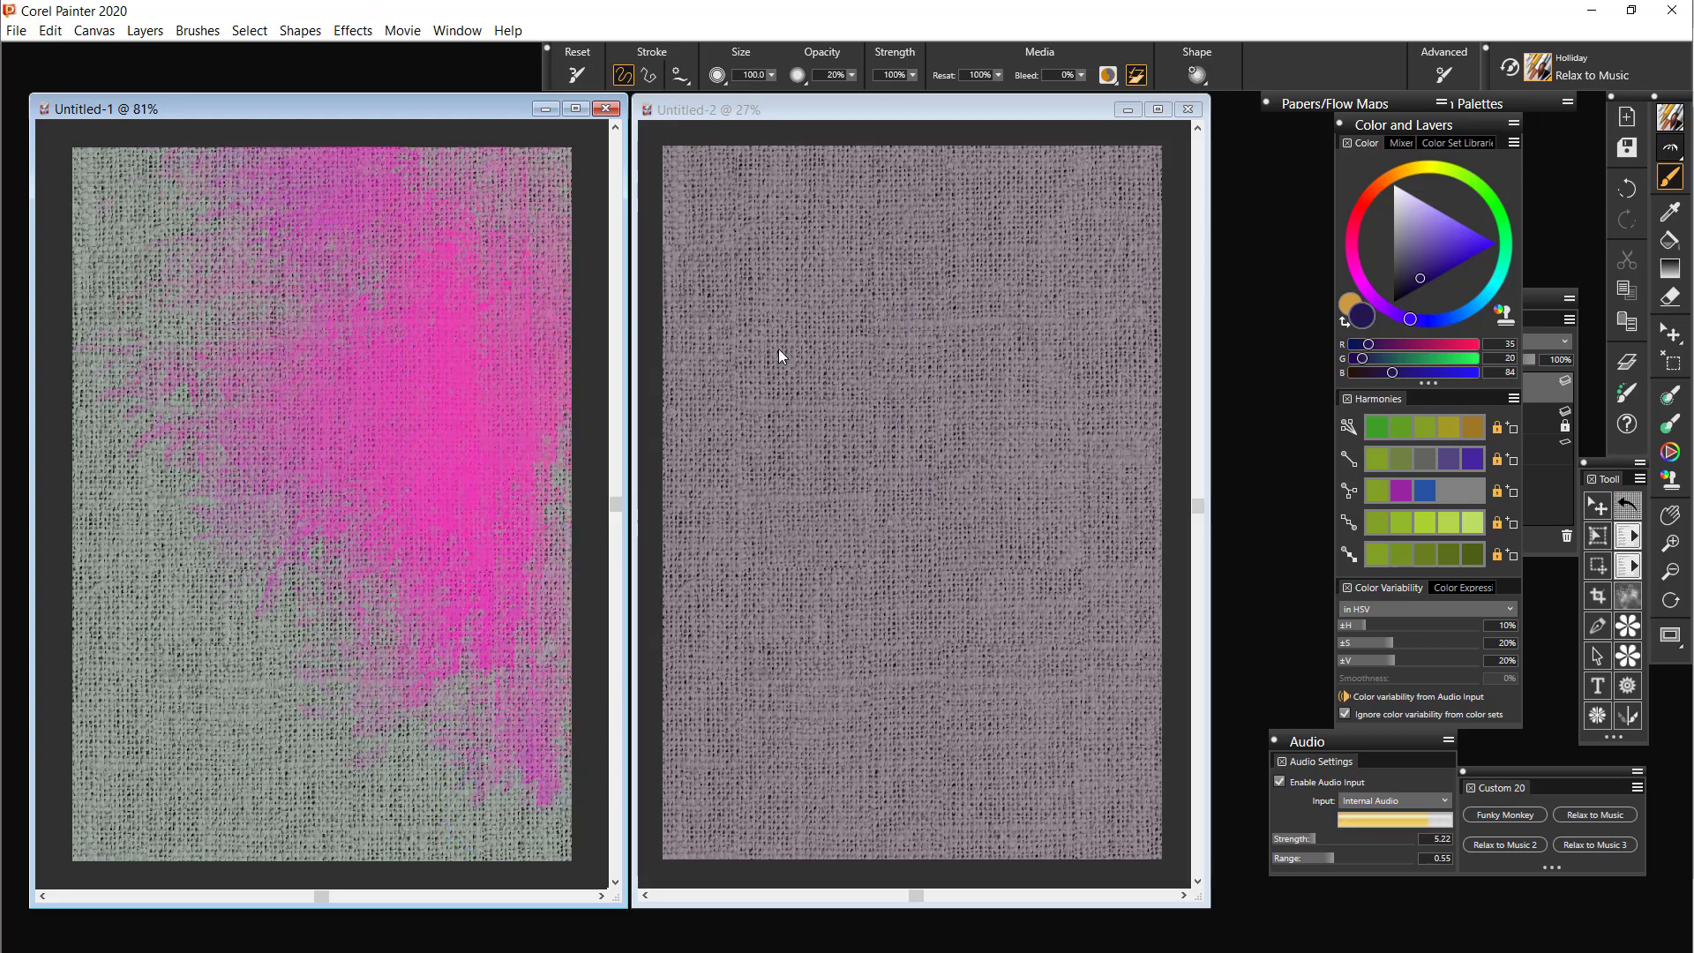
Paint audio-driven strokes on Untitled-2 from the upper-left area across to the right of centre
{"action": "left_click", "coordinate": [937, 108]}
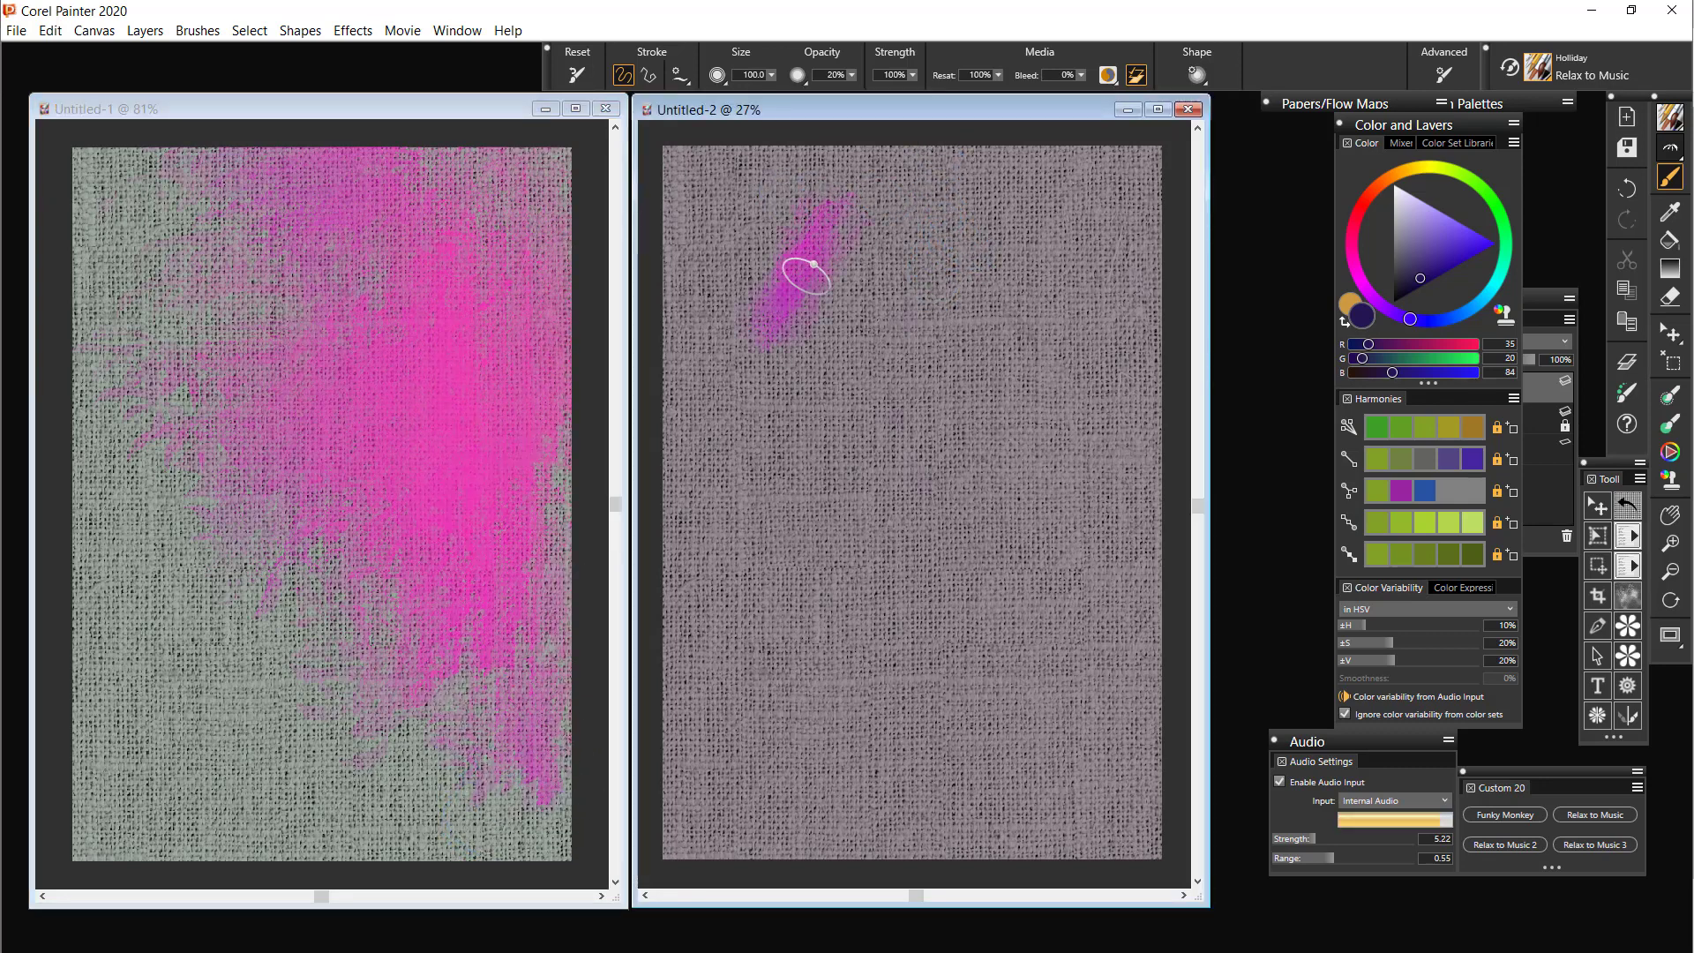
{"action": "mouse_move", "coordinate": [806, 277]}
{"action": "left_mouse_down"}
{"action": "mouse_move", "coordinate": [931, 269]}
{"action": "mouse_move", "coordinate": [812, 299]}
{"action": "mouse_move", "coordinate": [880, 234]}
{"action": "mouse_move", "coordinate": [852, 298]}
{"action": "mouse_move", "coordinate": [851, 244]}
{"action": "mouse_move", "coordinate": [893, 246]}
{"action": "left_mouse_up"}
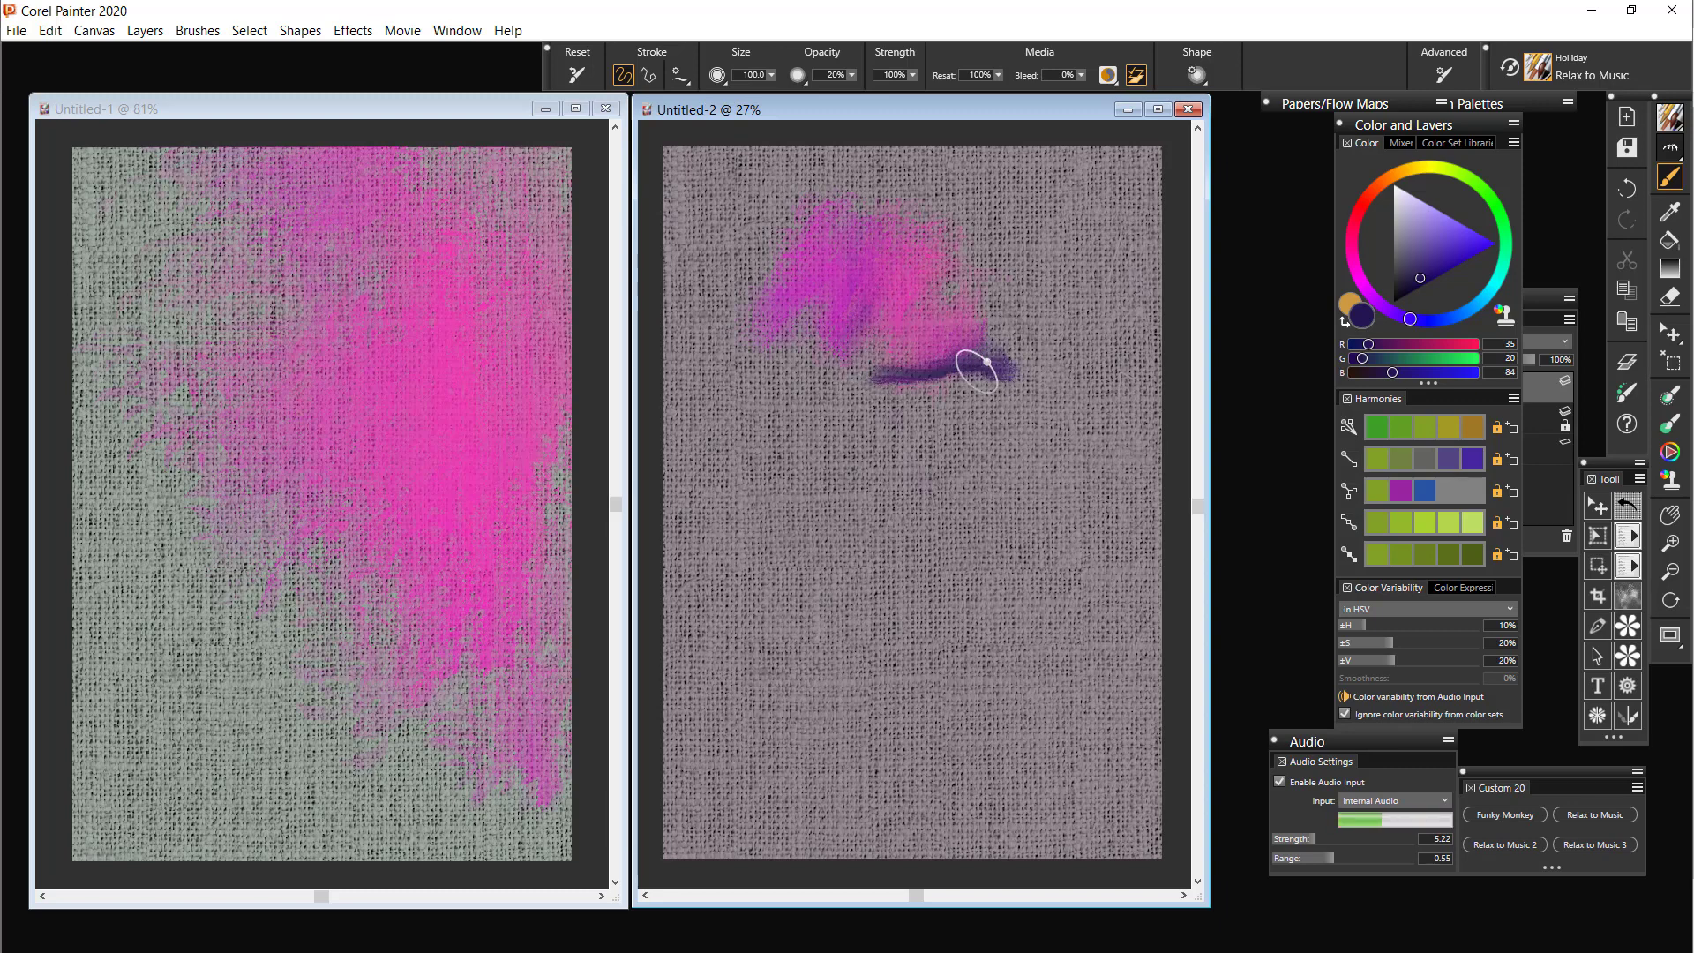
{"action": "mouse_move", "coordinate": [937, 373]}
{"action": "left_mouse_down"}
{"action": "mouse_move", "coordinate": [838, 382]}
{"action": "mouse_move", "coordinate": [1075, 398]}
{"action": "mouse_move", "coordinate": [891, 409]}
{"action": "left_mouse_up"}
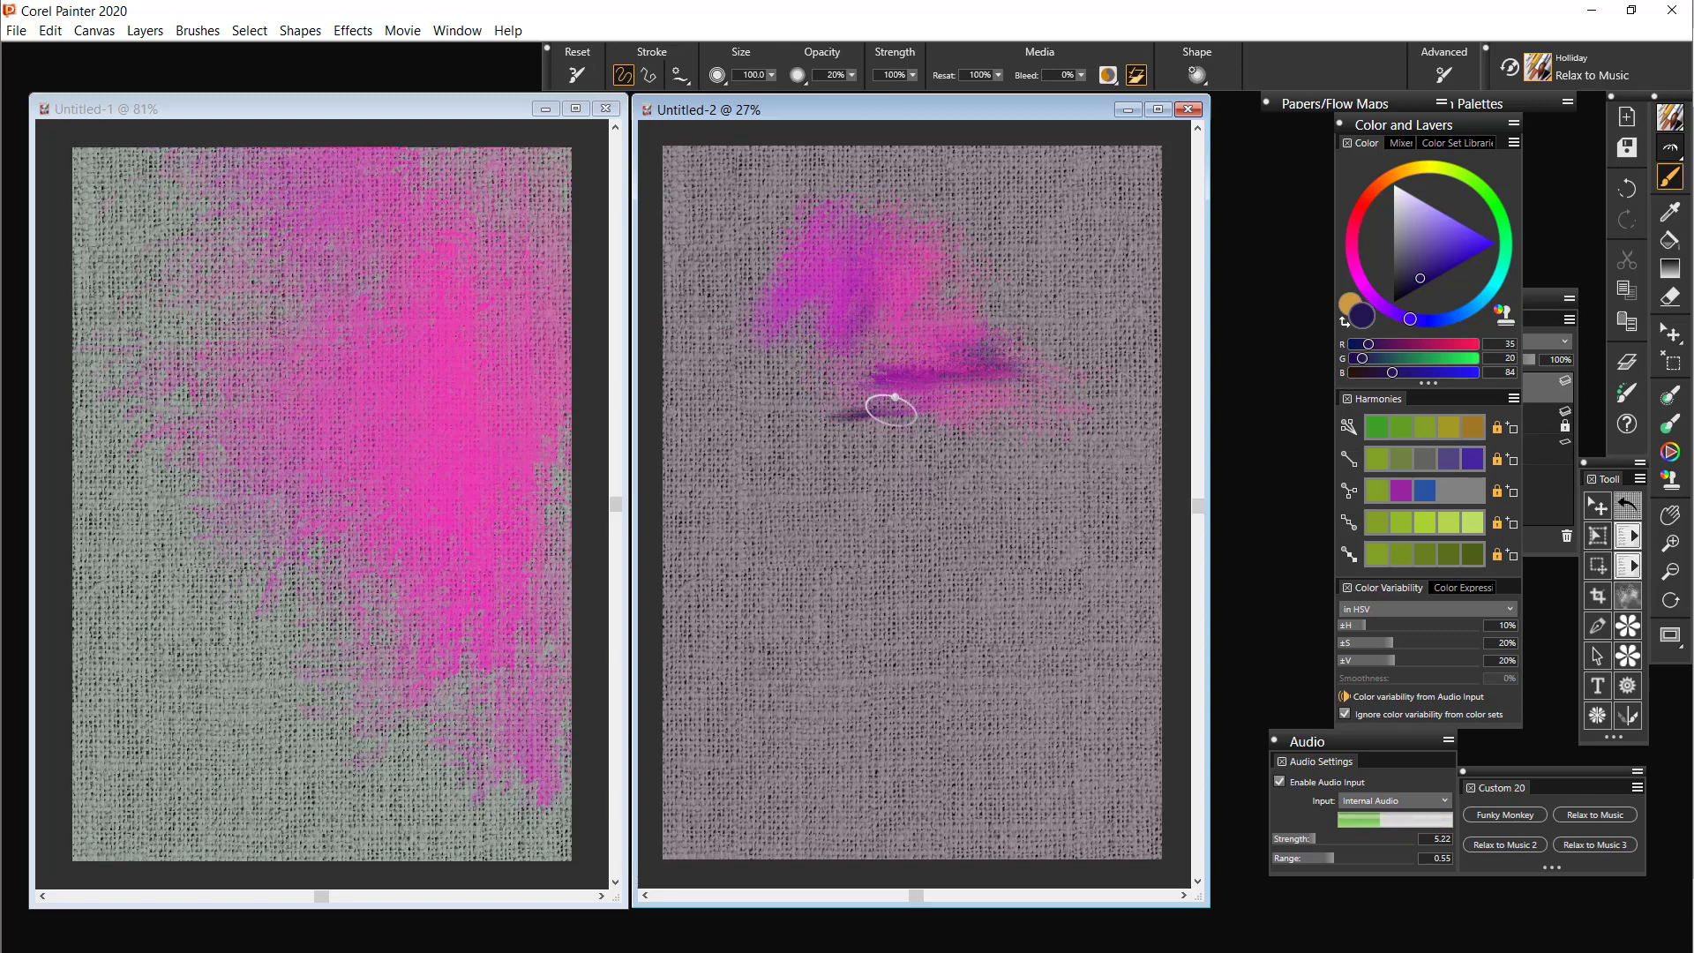
{"action": "mouse_move", "coordinate": [1031, 407]}
{"action": "left_mouse_down"}
{"action": "mouse_move", "coordinate": [986, 439]}
{"action": "mouse_move", "coordinate": [1046, 430]}
{"action": "left_mouse_up"}
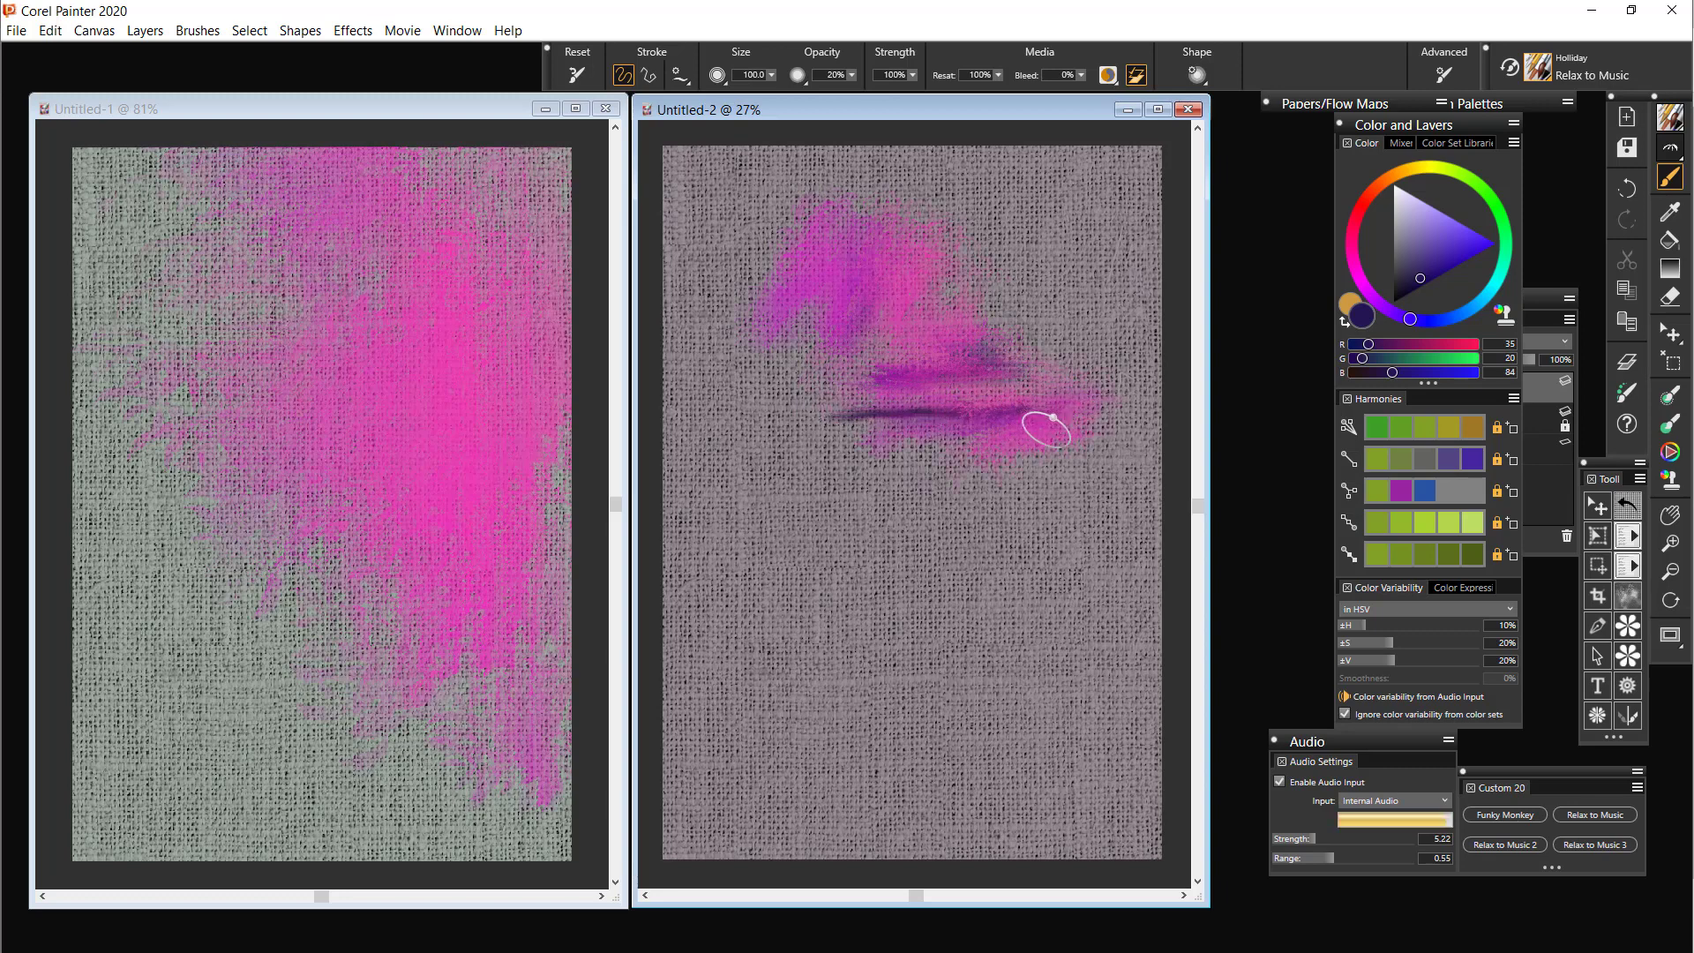
{"action": "mouse_move", "coordinate": [1058, 589]}
{"action": "left_mouse_down"}
{"action": "mouse_move", "coordinate": [1076, 443]}
{"action": "mouse_move", "coordinate": [1064, 584]}
{"action": "mouse_move", "coordinate": [1033, 543]}
{"action": "mouse_move", "coordinate": [1037, 493]}
{"action": "mouse_move", "coordinate": [964, 518]}
{"action": "mouse_move", "coordinate": [1026, 502]}
{"action": "mouse_move", "coordinate": [981, 476]}
{"action": "mouse_move", "coordinate": [1027, 425]}
{"action": "left_mouse_up"}
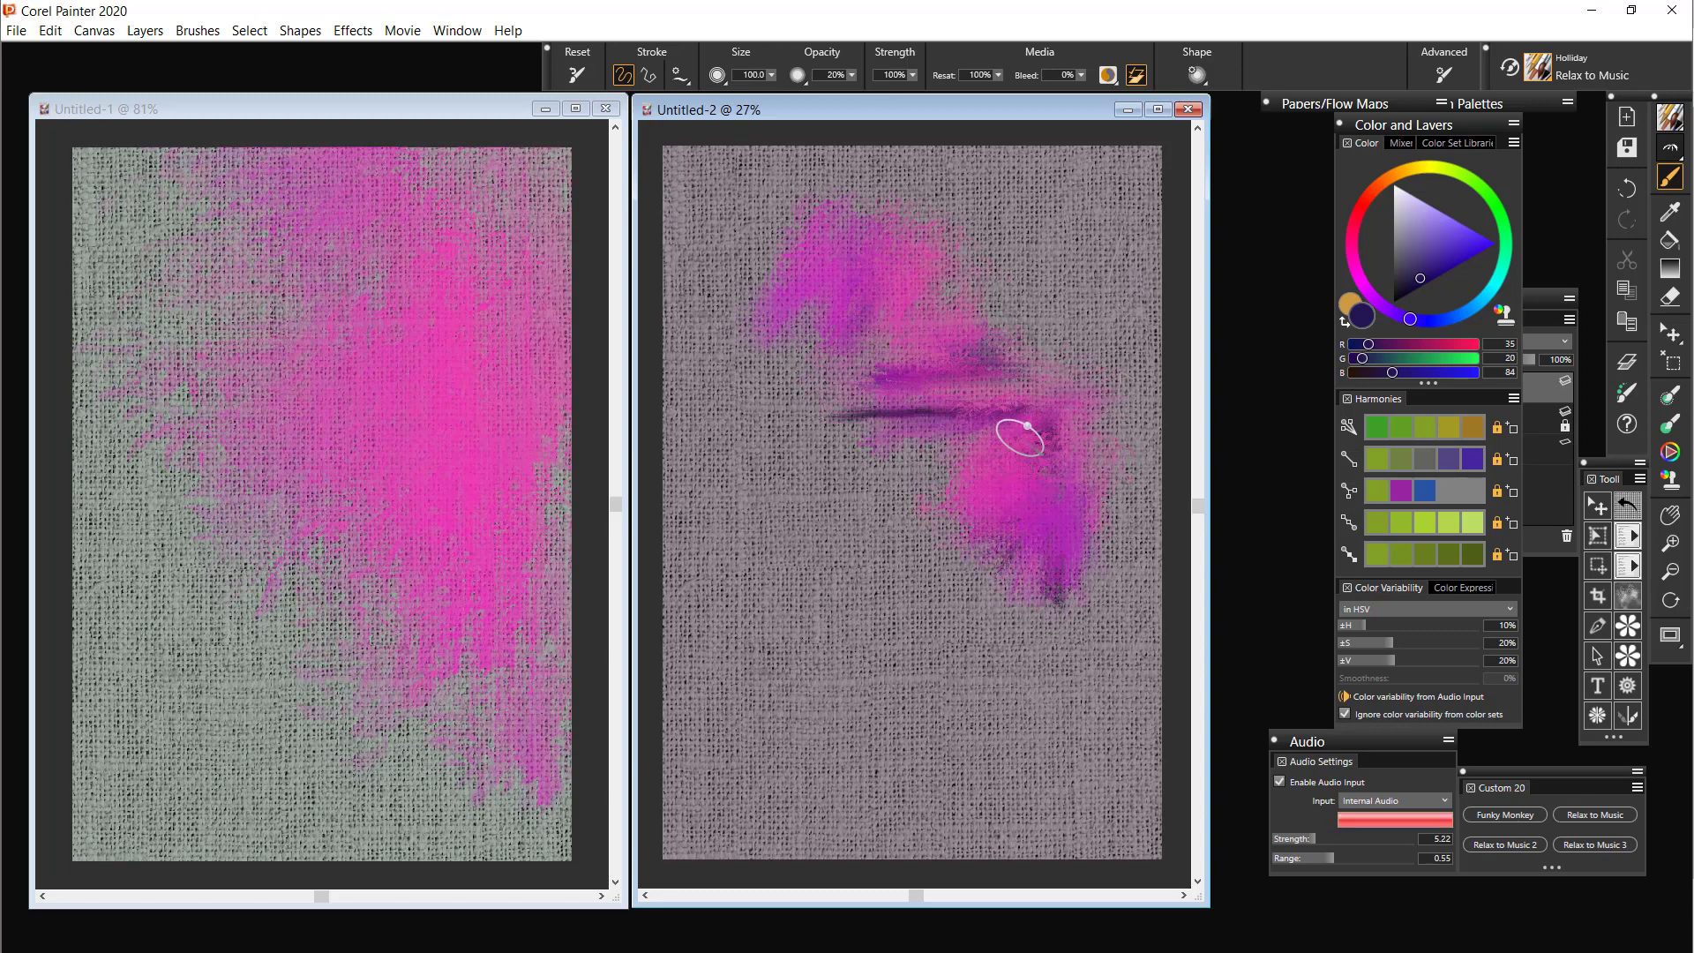
Pick the ochre harmony colour and paint audio-driven strokes in the centre of Untitled-2 and across most of Untitled-1
{"action": "left_click", "coordinate": [1471, 427]}
{"action": "mouse_move", "coordinate": [882, 472]}
{"action": "left_mouse_down"}
{"action": "mouse_move", "coordinate": [902, 502]}
{"action": "mouse_move", "coordinate": [928, 440]}
{"action": "mouse_move", "coordinate": [920, 592]}
{"action": "mouse_move", "coordinate": [953, 442]}
{"action": "mouse_move", "coordinate": [918, 558]}
{"action": "mouse_move", "coordinate": [898, 473]}
{"action": "mouse_move", "coordinate": [910, 426]}
{"action": "mouse_move", "coordinate": [824, 478]}
{"action": "mouse_move", "coordinate": [801, 463]}
{"action": "mouse_move", "coordinate": [1024, 463]}
{"action": "mouse_move", "coordinate": [928, 510]}
{"action": "mouse_move", "coordinate": [984, 518]}
{"action": "mouse_move", "coordinate": [941, 540]}
{"action": "mouse_move", "coordinate": [961, 536]}
{"action": "mouse_move", "coordinate": [936, 633]}
{"action": "left_mouse_up"}
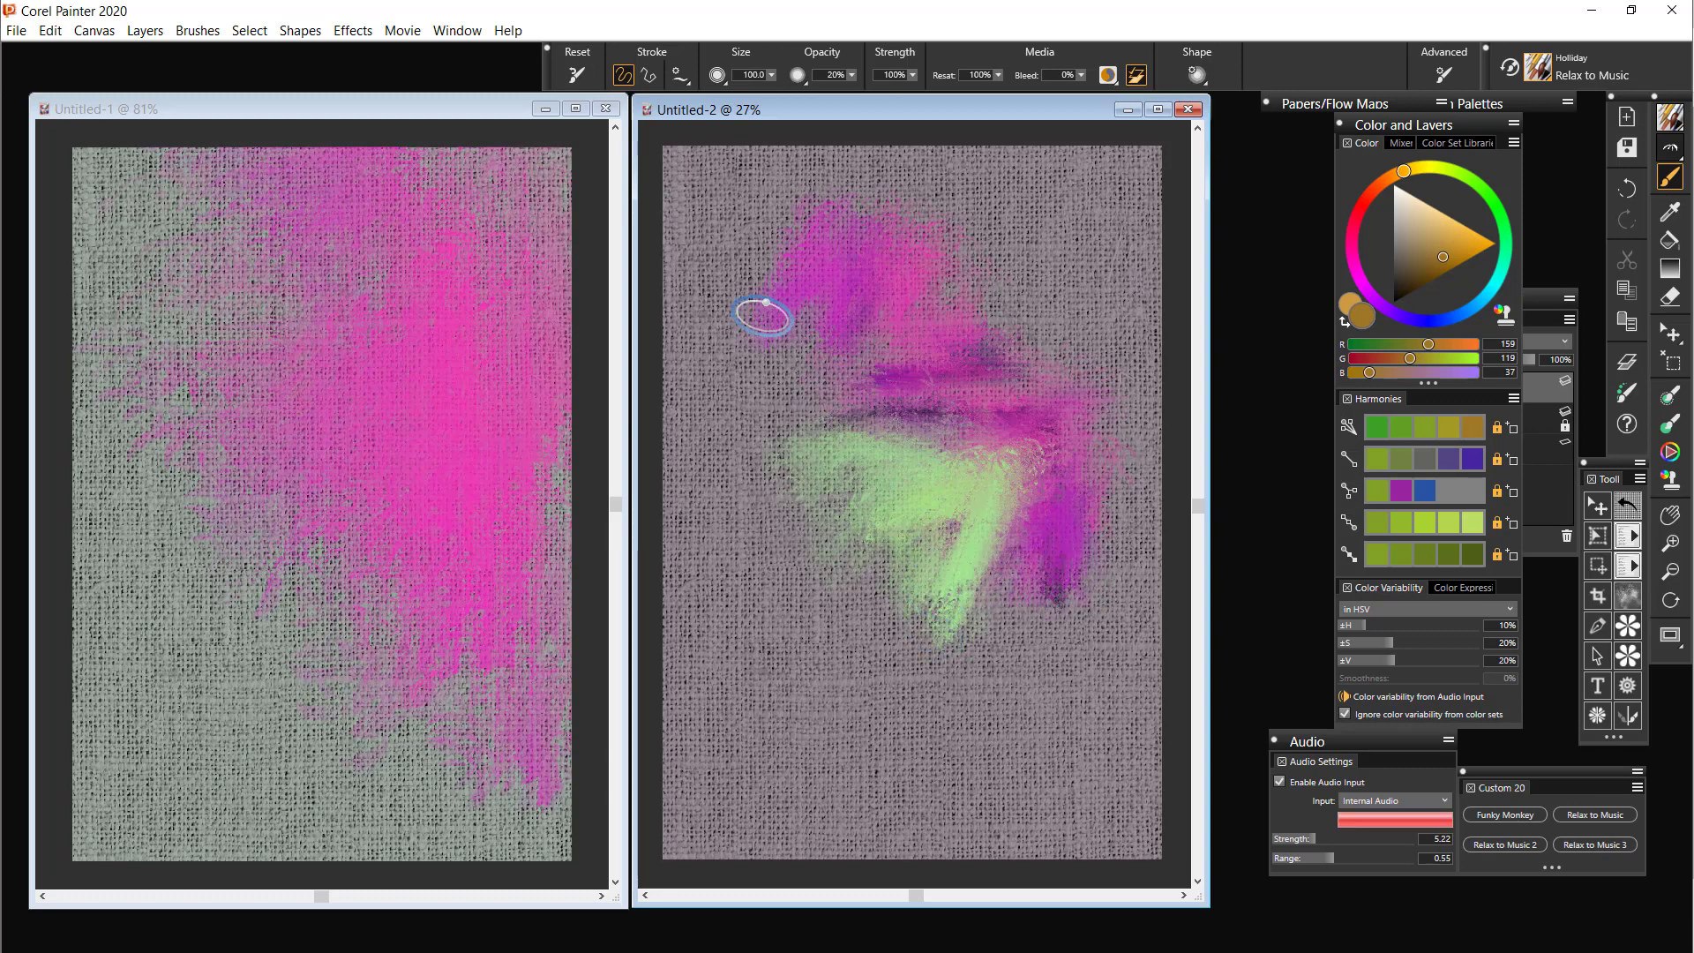
{"action": "left_click", "coordinate": [347, 310]}
{"action": "mouse_move", "coordinate": [355, 299]}
{"action": "left_mouse_down"}
{"action": "mouse_move", "coordinate": [342, 454]}
{"action": "mouse_move", "coordinate": [323, 317]}
{"action": "mouse_move", "coordinate": [314, 491]}
{"action": "mouse_move", "coordinate": [275, 436]}
{"action": "mouse_move", "coordinate": [252, 457]}
{"action": "mouse_move", "coordinate": [351, 479]}
{"action": "mouse_move", "coordinate": [242, 503]}
{"action": "mouse_move", "coordinate": [337, 526]}
{"action": "mouse_move", "coordinate": [232, 543]}
{"action": "mouse_move", "coordinate": [261, 600]}
{"action": "mouse_move", "coordinate": [227, 407]}
{"action": "mouse_move", "coordinate": [224, 614]}
{"action": "mouse_move", "coordinate": [189, 447]}
{"action": "mouse_move", "coordinate": [193, 675]}
{"action": "mouse_move", "coordinate": [167, 500]}
{"action": "mouse_move", "coordinate": [159, 670]}
{"action": "mouse_move", "coordinate": [152, 549]}
{"action": "mouse_move", "coordinate": [146, 622]}
{"action": "mouse_move", "coordinate": [188, 664]}
{"action": "mouse_move", "coordinate": [219, 579]}
{"action": "mouse_move", "coordinate": [221, 641]}
{"action": "mouse_move", "coordinate": [510, 614]}
{"action": "mouse_move", "coordinate": [243, 633]}
{"action": "mouse_move", "coordinate": [109, 619]}
{"action": "mouse_move", "coordinate": [152, 554]}
{"action": "mouse_move", "coordinate": [107, 377]}
{"action": "mouse_move", "coordinate": [146, 729]}
{"action": "mouse_move", "coordinate": [121, 416]}
{"action": "mouse_move", "coordinate": [116, 710]}
{"action": "mouse_move", "coordinate": [135, 630]}
{"action": "mouse_move", "coordinate": [190, 544]}
{"action": "mouse_move", "coordinate": [233, 734]}
{"action": "mouse_move", "coordinate": [246, 579]}
{"action": "mouse_move", "coordinate": [292, 759]}
{"action": "mouse_move", "coordinate": [307, 616]}
{"action": "mouse_move", "coordinate": [340, 794]}
{"action": "mouse_move", "coordinate": [432, 676]}
{"action": "mouse_move", "coordinate": [489, 669]}
{"action": "mouse_move", "coordinate": [398, 712]}
{"action": "mouse_move", "coordinate": [548, 721]}
{"action": "mouse_move", "coordinate": [433, 778]}
{"action": "mouse_move", "coordinate": [561, 786]}
{"action": "mouse_move", "coordinate": [514, 791]}
{"action": "mouse_move", "coordinate": [360, 654]}
{"action": "mouse_move", "coordinate": [336, 811]}
{"action": "mouse_move", "coordinate": [278, 712]}
{"action": "mouse_move", "coordinate": [206, 762]}
{"action": "mouse_move", "coordinate": [188, 798]}
{"action": "mouse_move", "coordinate": [138, 682]}
{"action": "mouse_move", "coordinate": [129, 805]}
{"action": "mouse_move", "coordinate": [81, 117]}
{"action": "mouse_move", "coordinate": [109, 284]}
{"action": "mouse_move", "coordinate": [132, 177]}
{"action": "mouse_move", "coordinate": [150, 452]}
{"action": "mouse_move", "coordinate": [187, 171]}
{"action": "mouse_move", "coordinate": [217, 243]}
{"action": "mouse_move", "coordinate": [251, 489]}
{"action": "mouse_move", "coordinate": [259, 236]}
{"action": "mouse_move", "coordinate": [325, 468]}
{"action": "mouse_move", "coordinate": [362, 191]}
{"action": "mouse_move", "coordinate": [277, 207]}
{"action": "mouse_move", "coordinate": [472, 170]}
{"action": "mouse_move", "coordinate": [529, 189]}
{"action": "mouse_move", "coordinate": [593, 692]}
{"action": "mouse_move", "coordinate": [549, 442]}
{"action": "mouse_move", "coordinate": [560, 264]}
{"action": "mouse_move", "coordinate": [567, 745]}
{"action": "mouse_move", "coordinate": [594, 598]}
{"action": "left_mouse_up"}
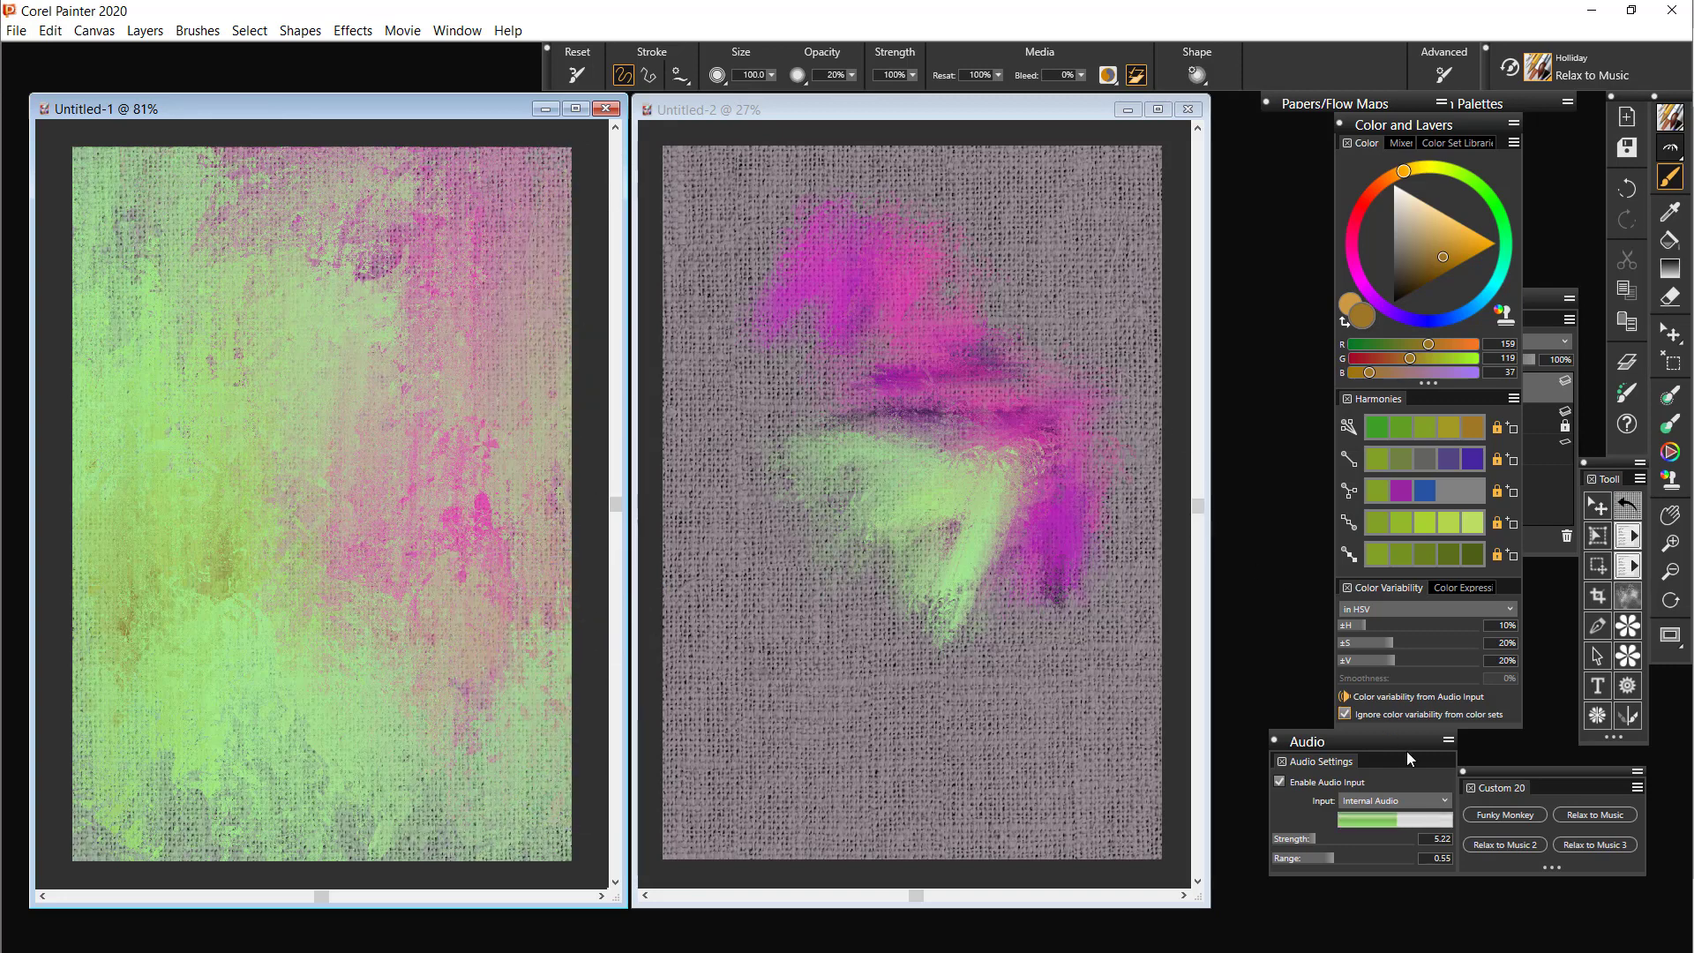
Switch to the Relax to Music 2 brush and undo all the strokes on Untitled-1
{"action": "left_click", "coordinate": [1514, 843]}
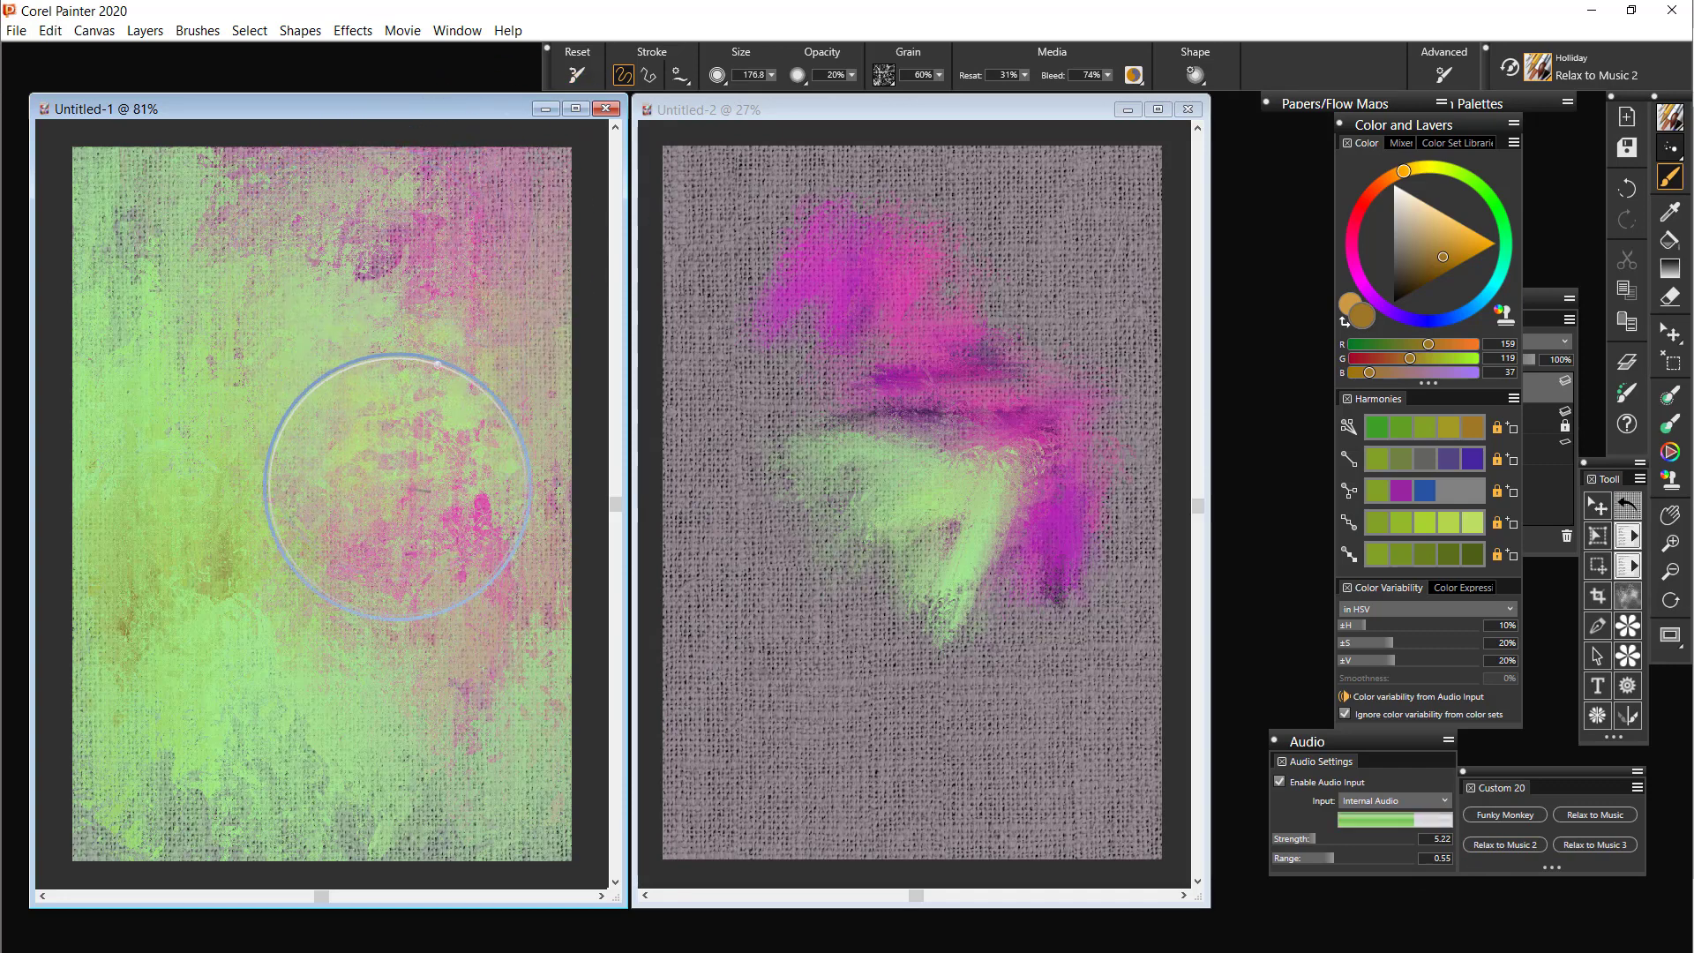
{"action": "key", "text": "ctrl+z"}
{"action": "key", "text": "ctrl+z"}
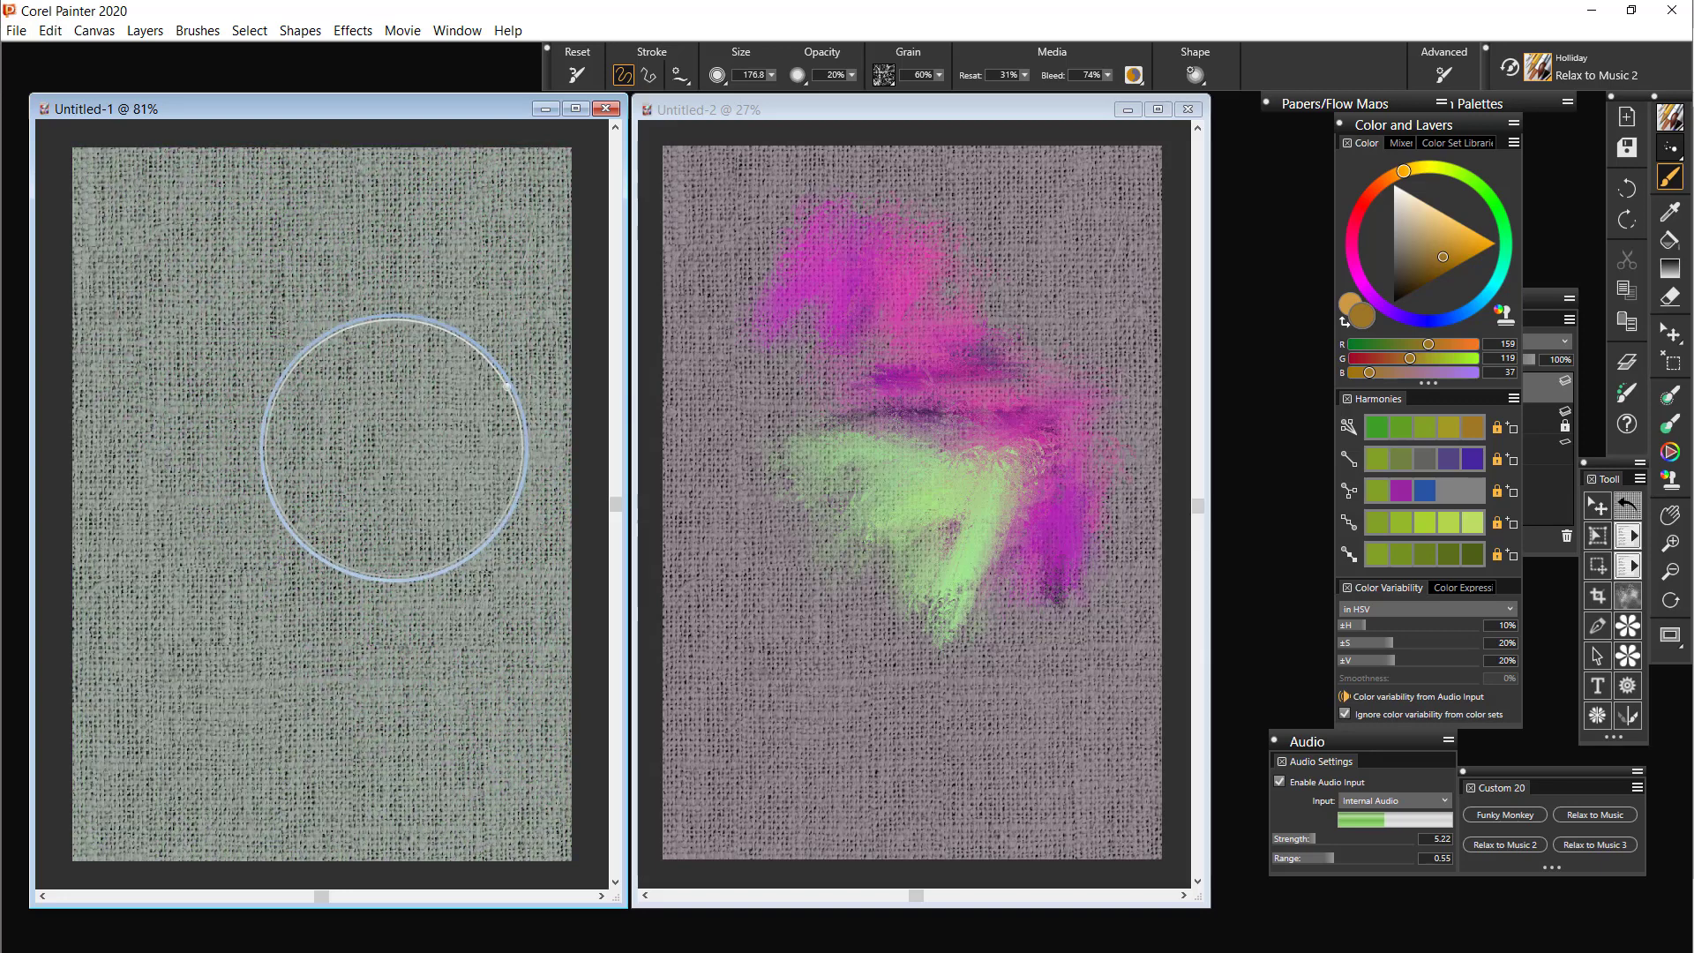
Cover the whole of Untitled-1 with audio-driven Relax to Music 2 strokes in the ochre base colour
{"action": "mouse_move", "coordinate": [353, 373]}
{"action": "left_mouse_down"}
{"action": "mouse_move", "coordinate": [314, 454]}
{"action": "mouse_move", "coordinate": [336, 548]}
{"action": "mouse_move", "coordinate": [354, 382]}
{"action": "mouse_move", "coordinate": [368, 578]}
{"action": "mouse_move", "coordinate": [389, 395]}
{"action": "mouse_move", "coordinate": [394, 547]}
{"action": "mouse_move", "coordinate": [388, 390]}
{"action": "mouse_move", "coordinate": [395, 558]}
{"action": "mouse_move", "coordinate": [355, 407]}
{"action": "mouse_move", "coordinate": [336, 444]}
{"action": "mouse_move", "coordinate": [337, 632]}
{"action": "mouse_move", "coordinate": [288, 349]}
{"action": "mouse_move", "coordinate": [291, 612]}
{"action": "mouse_move", "coordinate": [257, 405]}
{"action": "mouse_move", "coordinate": [269, 632]}
{"action": "mouse_move", "coordinate": [226, 361]}
{"action": "mouse_move", "coordinate": [231, 590]}
{"action": "mouse_move", "coordinate": [185, 365]}
{"action": "mouse_move", "coordinate": [185, 616]}
{"action": "mouse_move", "coordinate": [108, 270]}
{"action": "mouse_move", "coordinate": [200, 203]}
{"action": "mouse_move", "coordinate": [102, 246]}
{"action": "mouse_move", "coordinate": [140, 189]}
{"action": "mouse_move", "coordinate": [133, 238]}
{"action": "mouse_move", "coordinate": [277, 186]}
{"action": "mouse_move", "coordinate": [173, 307]}
{"action": "mouse_move", "coordinate": [380, 178]}
{"action": "mouse_move", "coordinate": [233, 309]}
{"action": "mouse_move", "coordinate": [352, 232]}
{"action": "mouse_move", "coordinate": [305, 305]}
{"action": "mouse_move", "coordinate": [440, 206]}
{"action": "mouse_move", "coordinate": [440, 357]}
{"action": "mouse_move", "coordinate": [483, 207]}
{"action": "mouse_move", "coordinate": [512, 687]}
{"action": "mouse_move", "coordinate": [494, 425]}
{"action": "mouse_move", "coordinate": [498, 624]}
{"action": "mouse_move", "coordinate": [438, 493]}
{"action": "mouse_move", "coordinate": [449, 705]}
{"action": "mouse_move", "coordinate": [422, 490]}
{"action": "mouse_move", "coordinate": [410, 710]}
{"action": "mouse_move", "coordinate": [371, 598]}
{"action": "mouse_move", "coordinate": [344, 643]}
{"action": "mouse_move", "coordinate": [341, 708]}
{"action": "mouse_move", "coordinate": [279, 595]}
{"action": "mouse_move", "coordinate": [267, 745]}
{"action": "mouse_move", "coordinate": [210, 549]}
{"action": "mouse_move", "coordinate": [196, 751]}
{"action": "mouse_move", "coordinate": [163, 555]}
{"action": "mouse_move", "coordinate": [156, 681]}
{"action": "mouse_move", "coordinate": [129, 589]}
{"action": "mouse_move", "coordinate": [98, 649]}
{"action": "mouse_move", "coordinate": [106, 752]}
{"action": "mouse_move", "coordinate": [89, 586]}
{"action": "mouse_move", "coordinate": [263, 567]}
{"action": "mouse_move", "coordinate": [483, 597]}
{"action": "mouse_move", "coordinate": [444, 717]}
{"action": "mouse_move", "coordinate": [522, 698]}
{"action": "mouse_move", "coordinate": [520, 748]}
{"action": "left_mouse_up"}
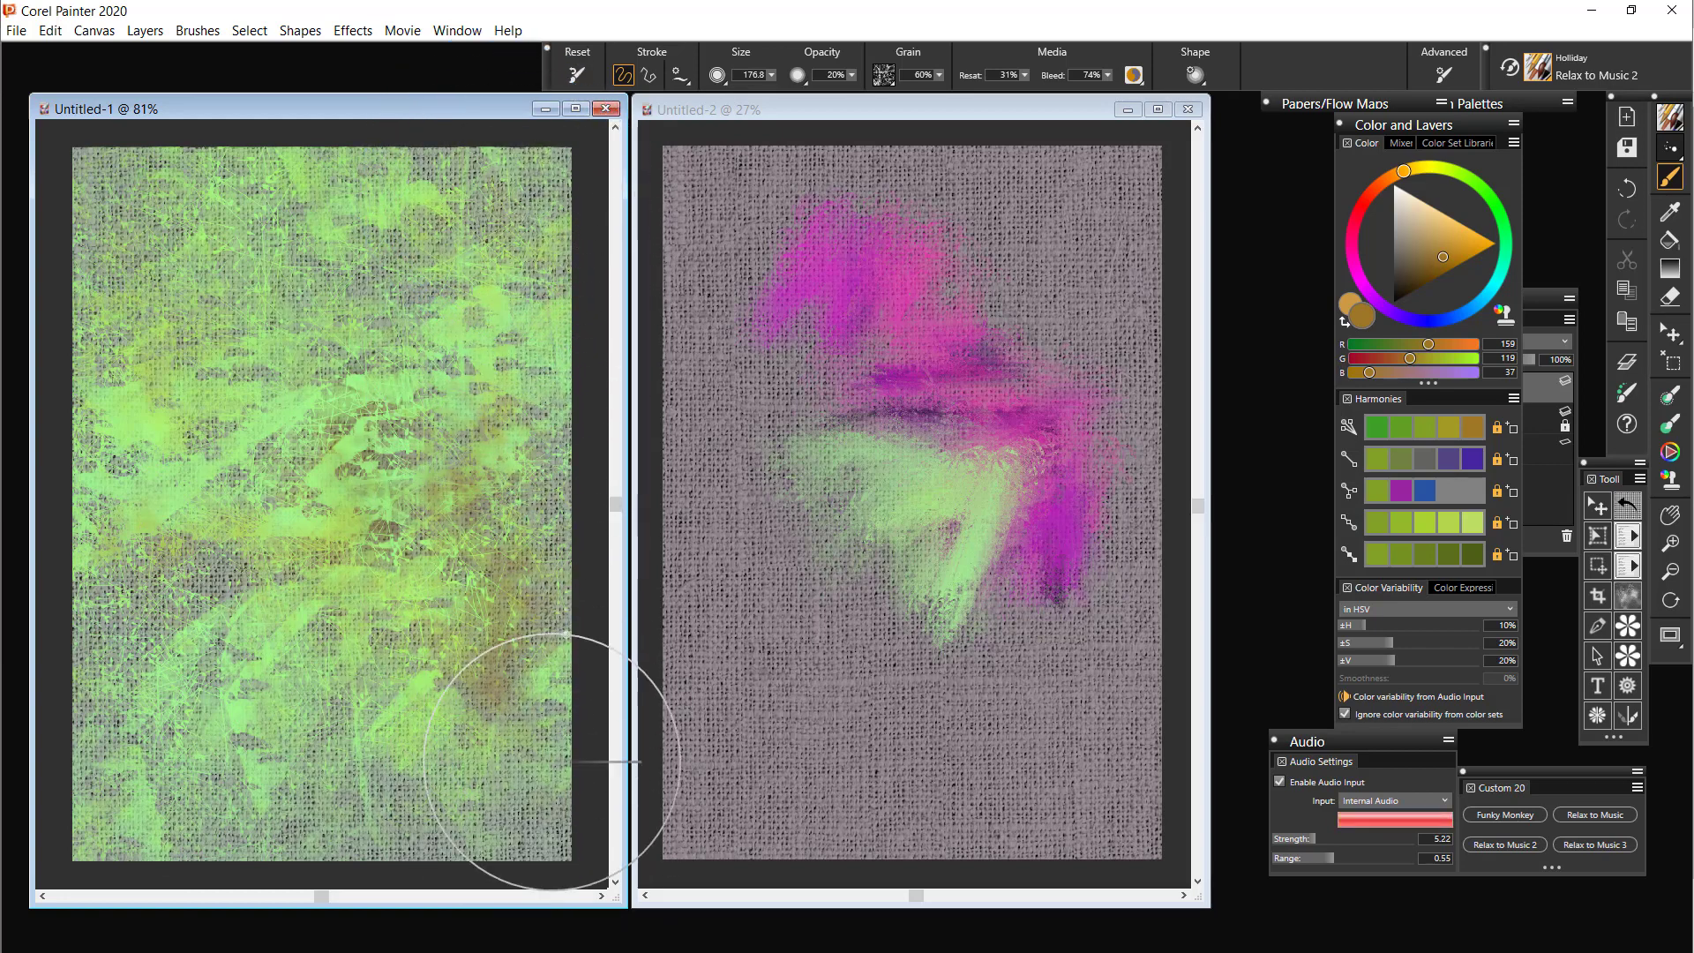
{"action": "mouse_move", "coordinate": [477, 762]}
{"action": "left_mouse_down"}
{"action": "mouse_move", "coordinate": [371, 580]}
{"action": "mouse_move", "coordinate": [253, 515]}
{"action": "mouse_move", "coordinate": [233, 609]}
{"action": "mouse_move", "coordinate": [200, 659]}
{"action": "mouse_move", "coordinate": [451, 702]}
{"action": "left_mouse_up"}
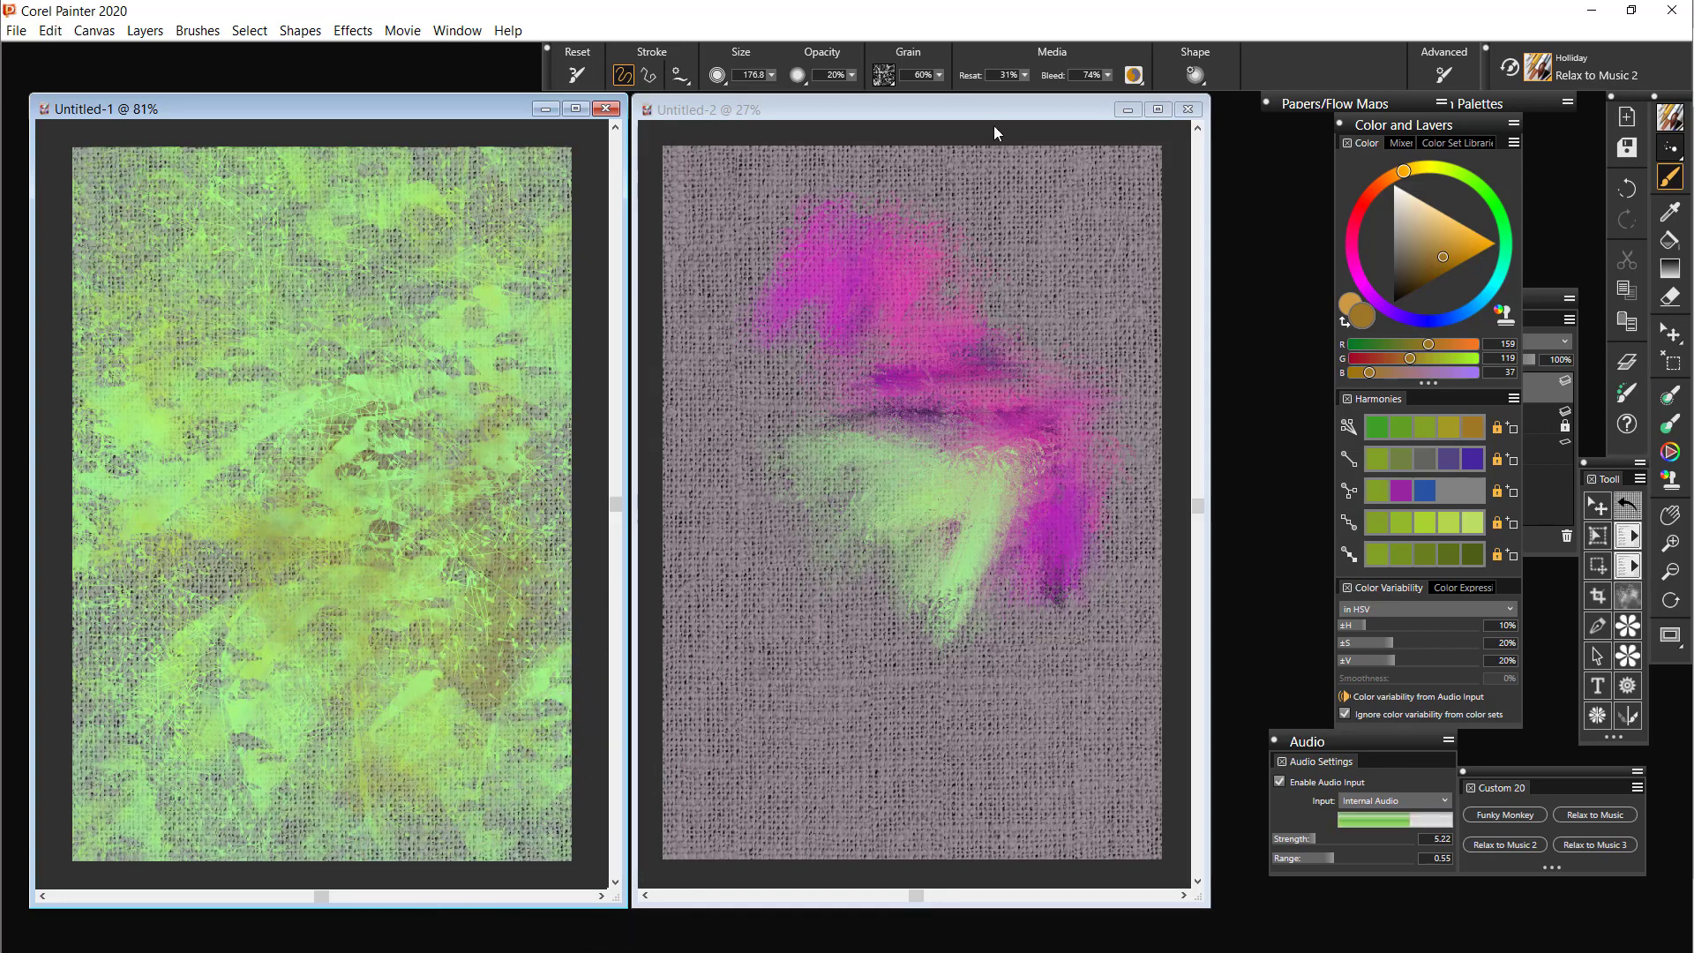
Undo all the magenta and green strokes on Untitled-2
{"action": "left_click", "coordinate": [1016, 114]}
{"action": "key", "text": "ctrl+z"}
{"action": "key", "text": "ctrl+z"}
{"action": "key", "text": "ctrl+z"}
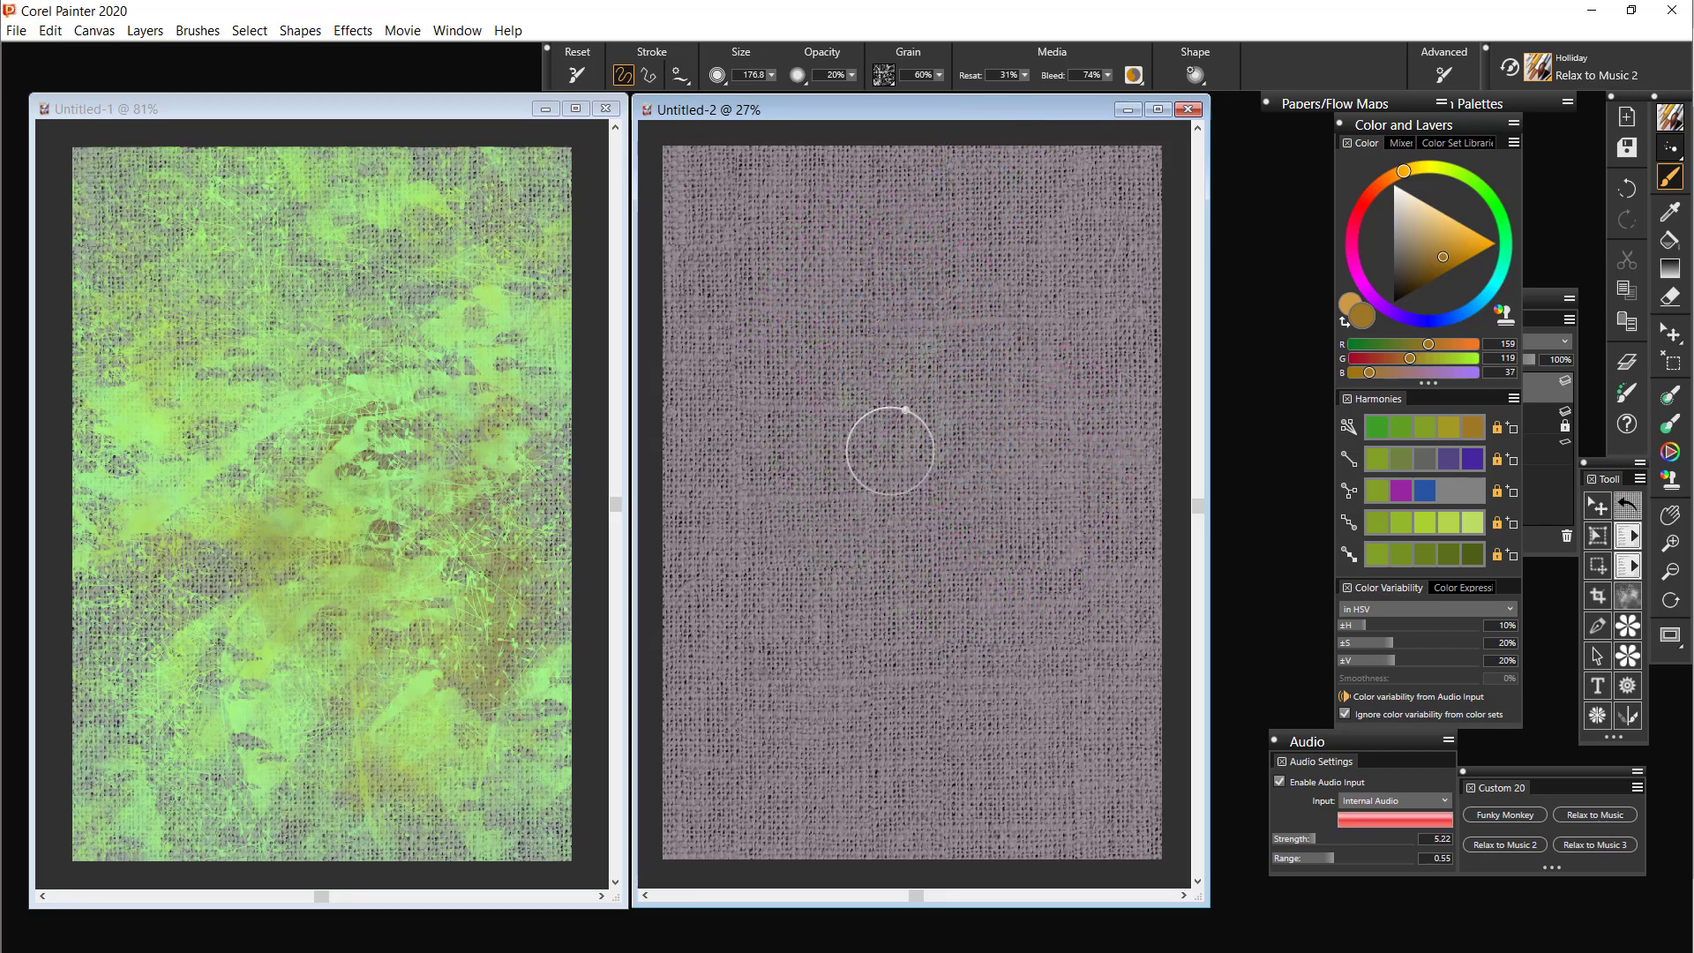
Paint audio-driven Relax to Music 2 strokes down the left half of Untitled-2
{"action": "mouse_move", "coordinate": [881, 450]}
{"action": "left_mouse_down"}
{"action": "mouse_move", "coordinate": [871, 342]}
{"action": "mouse_move", "coordinate": [858, 597]}
{"action": "mouse_move", "coordinate": [845, 384]}
{"action": "mouse_move", "coordinate": [823, 548]}
{"action": "mouse_move", "coordinate": [811, 369]}
{"action": "mouse_move", "coordinate": [799, 559]}
{"action": "mouse_move", "coordinate": [781, 366]}
{"action": "mouse_move", "coordinate": [766, 597]}
{"action": "mouse_move", "coordinate": [750, 375]}
{"action": "mouse_move", "coordinate": [738, 557]}
{"action": "mouse_move", "coordinate": [727, 367]}
{"action": "mouse_move", "coordinate": [699, 503]}
{"action": "mouse_move", "coordinate": [694, 356]}
{"action": "mouse_move", "coordinate": [797, 253]}
{"action": "mouse_move", "coordinate": [692, 267]}
{"action": "mouse_move", "coordinate": [737, 203]}
{"action": "mouse_move", "coordinate": [679, 168]}
{"action": "mouse_move", "coordinate": [853, 161]}
{"action": "mouse_move", "coordinate": [800, 182]}
{"action": "mouse_move", "coordinate": [807, 165]}
{"action": "mouse_move", "coordinate": [807, 373]}
{"action": "mouse_move", "coordinate": [819, 226]}
{"action": "mouse_move", "coordinate": [827, 274]}
{"action": "mouse_move", "coordinate": [803, 455]}
{"action": "left_mouse_up"}
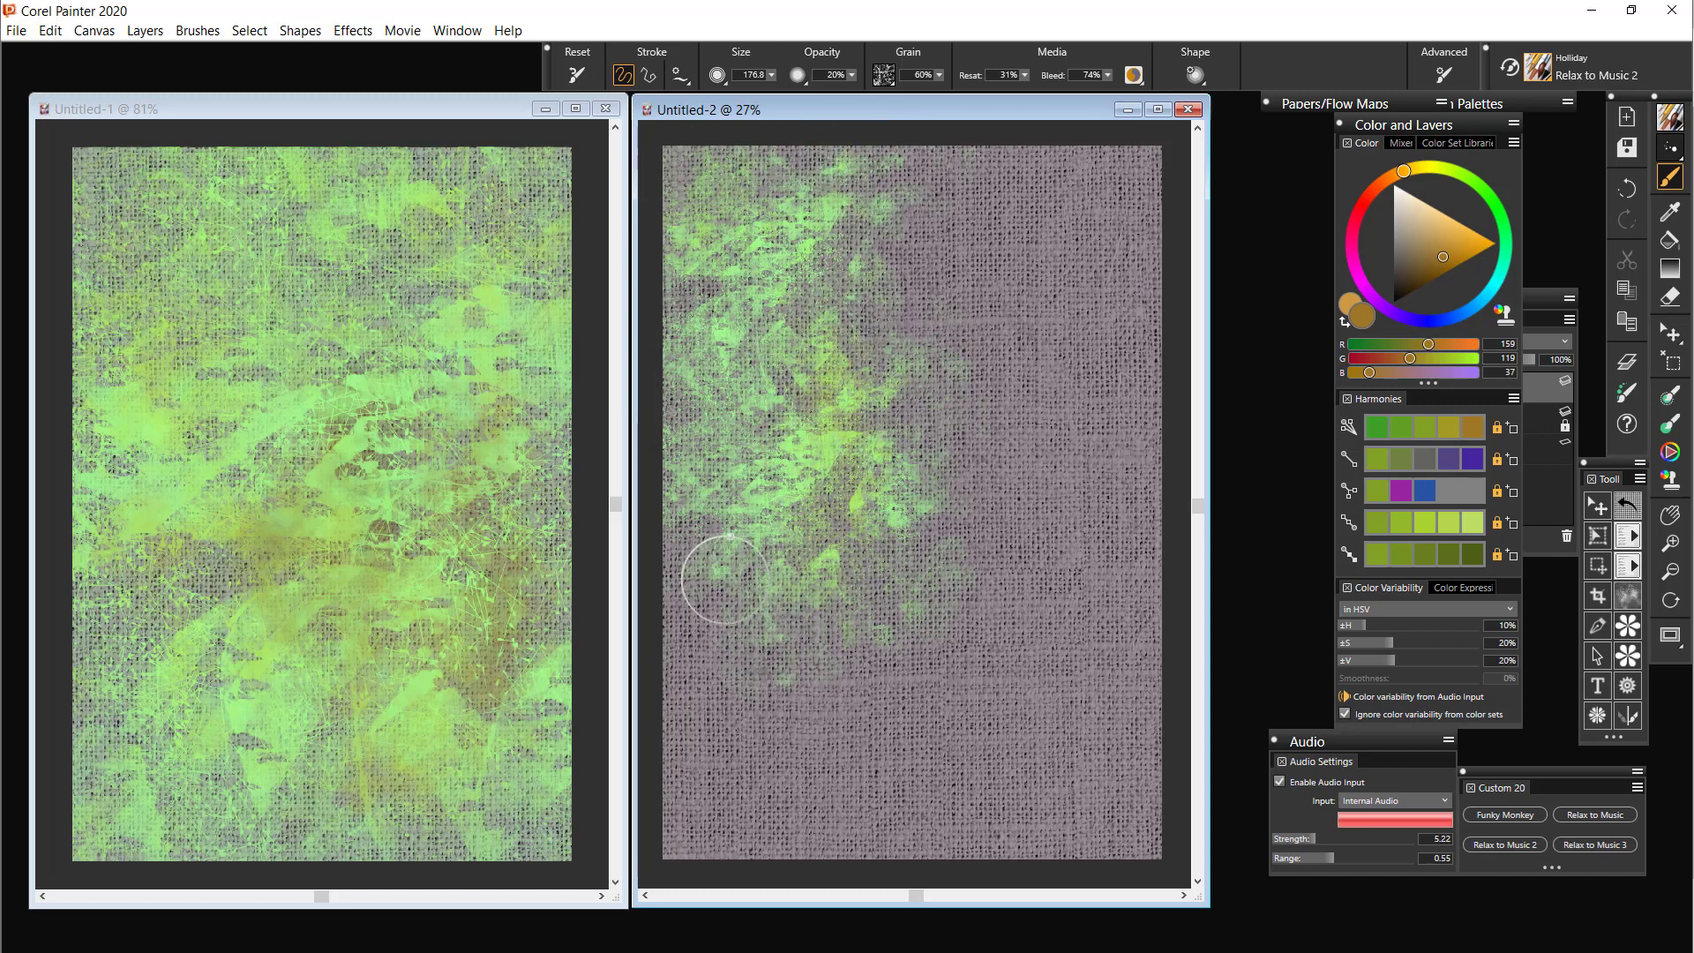
{"action": "mouse_move", "coordinate": [724, 580]}
{"action": "left_mouse_down"}
{"action": "mouse_move", "coordinate": [699, 598]}
{"action": "mouse_move", "coordinate": [690, 487]}
{"action": "left_mouse_up"}
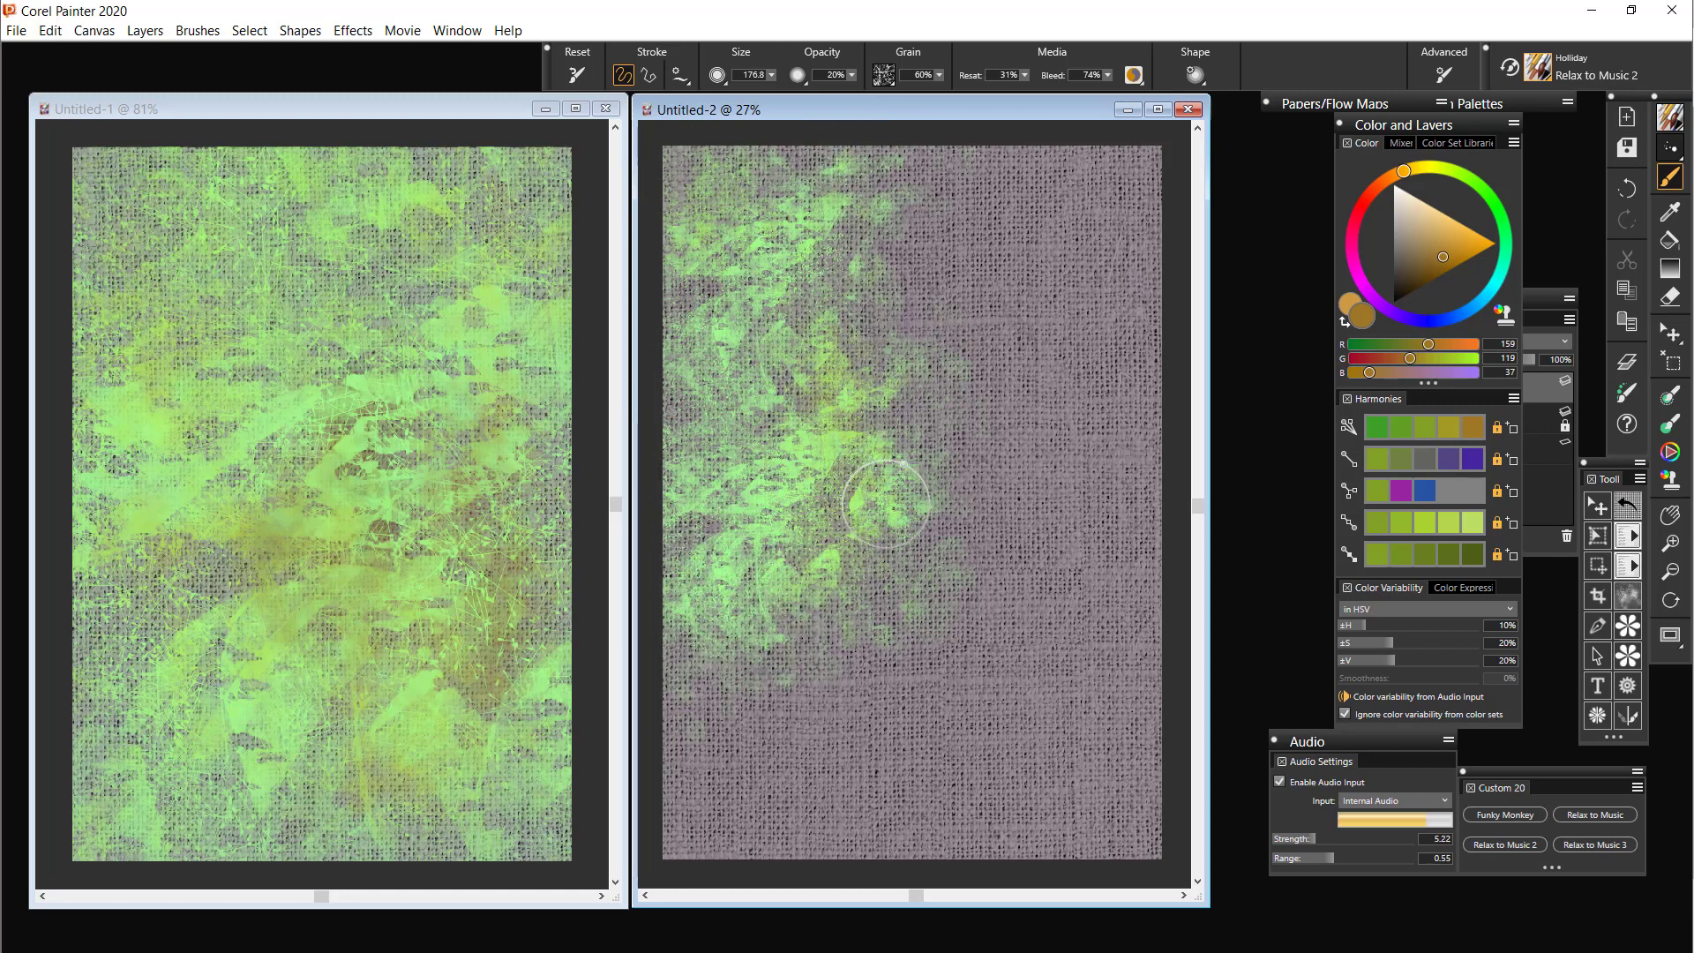
{"action": "mouse_move", "coordinate": [887, 504]}
{"action": "left_mouse_down"}
{"action": "mouse_move", "coordinate": [785, 638]}
{"action": "mouse_move", "coordinate": [924, 563]}
{"action": "mouse_move", "coordinate": [826, 629]}
{"action": "mouse_move", "coordinate": [828, 650]}
{"action": "mouse_move", "coordinate": [931, 606]}
{"action": "mouse_move", "coordinate": [928, 576]}
{"action": "mouse_move", "coordinate": [830, 680]}
{"action": "mouse_move", "coordinate": [779, 783]}
{"action": "mouse_move", "coordinate": [731, 672]}
{"action": "mouse_move", "coordinate": [693, 701]}
{"action": "mouse_move", "coordinate": [679, 741]}
{"action": "mouse_move", "coordinate": [696, 793]}
{"action": "mouse_move", "coordinate": [741, 821]}
{"action": "left_mouse_up"}
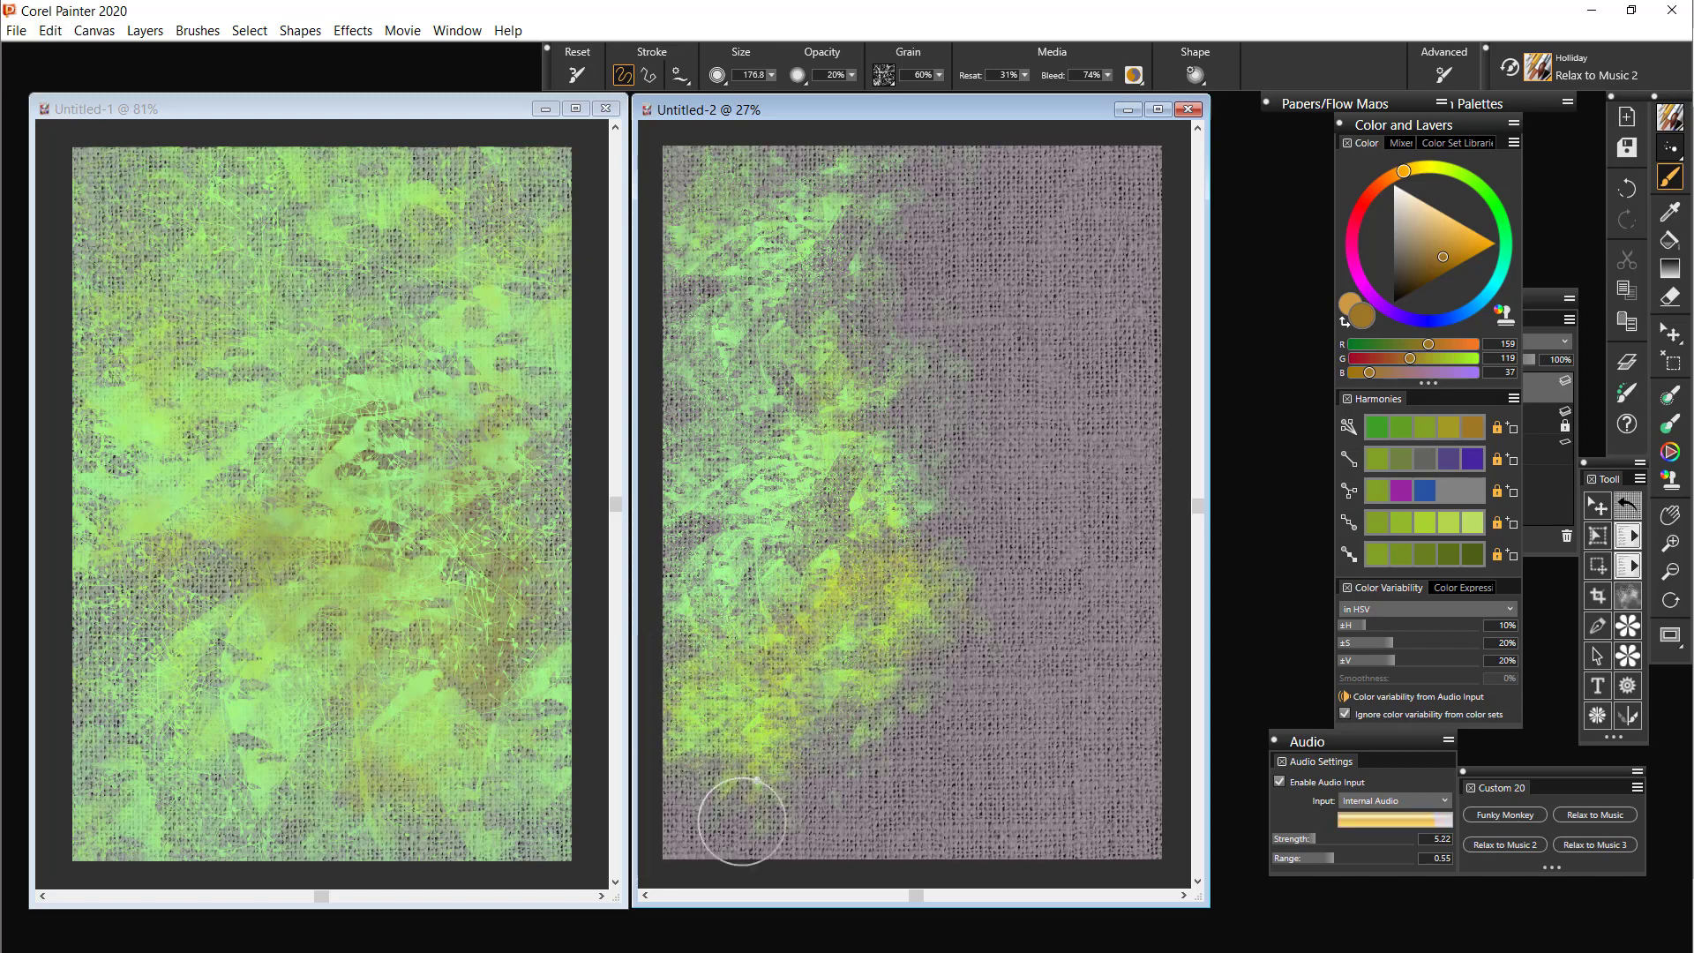
Switch to the Relax to Music 3 brush, pick the blue harmony colour, and paint over the upper and middle areas of Untitled-1
{"action": "left_click", "coordinate": [1596, 845]}
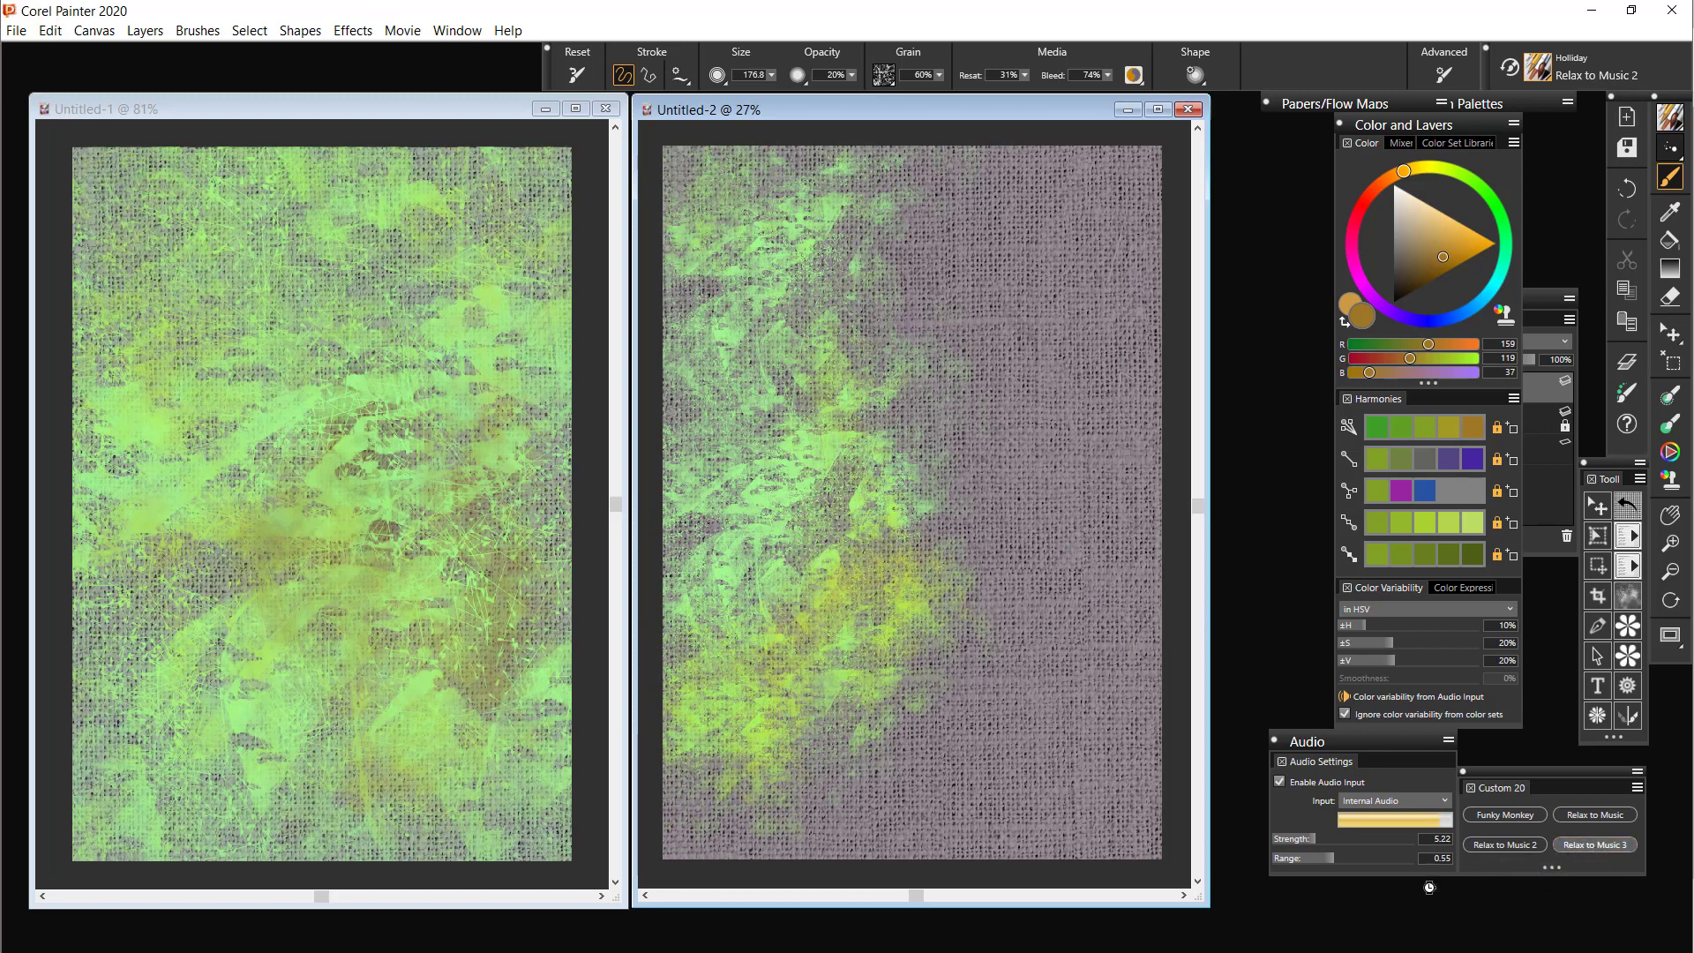
{"action": "left_click", "coordinate": [432, 109]}
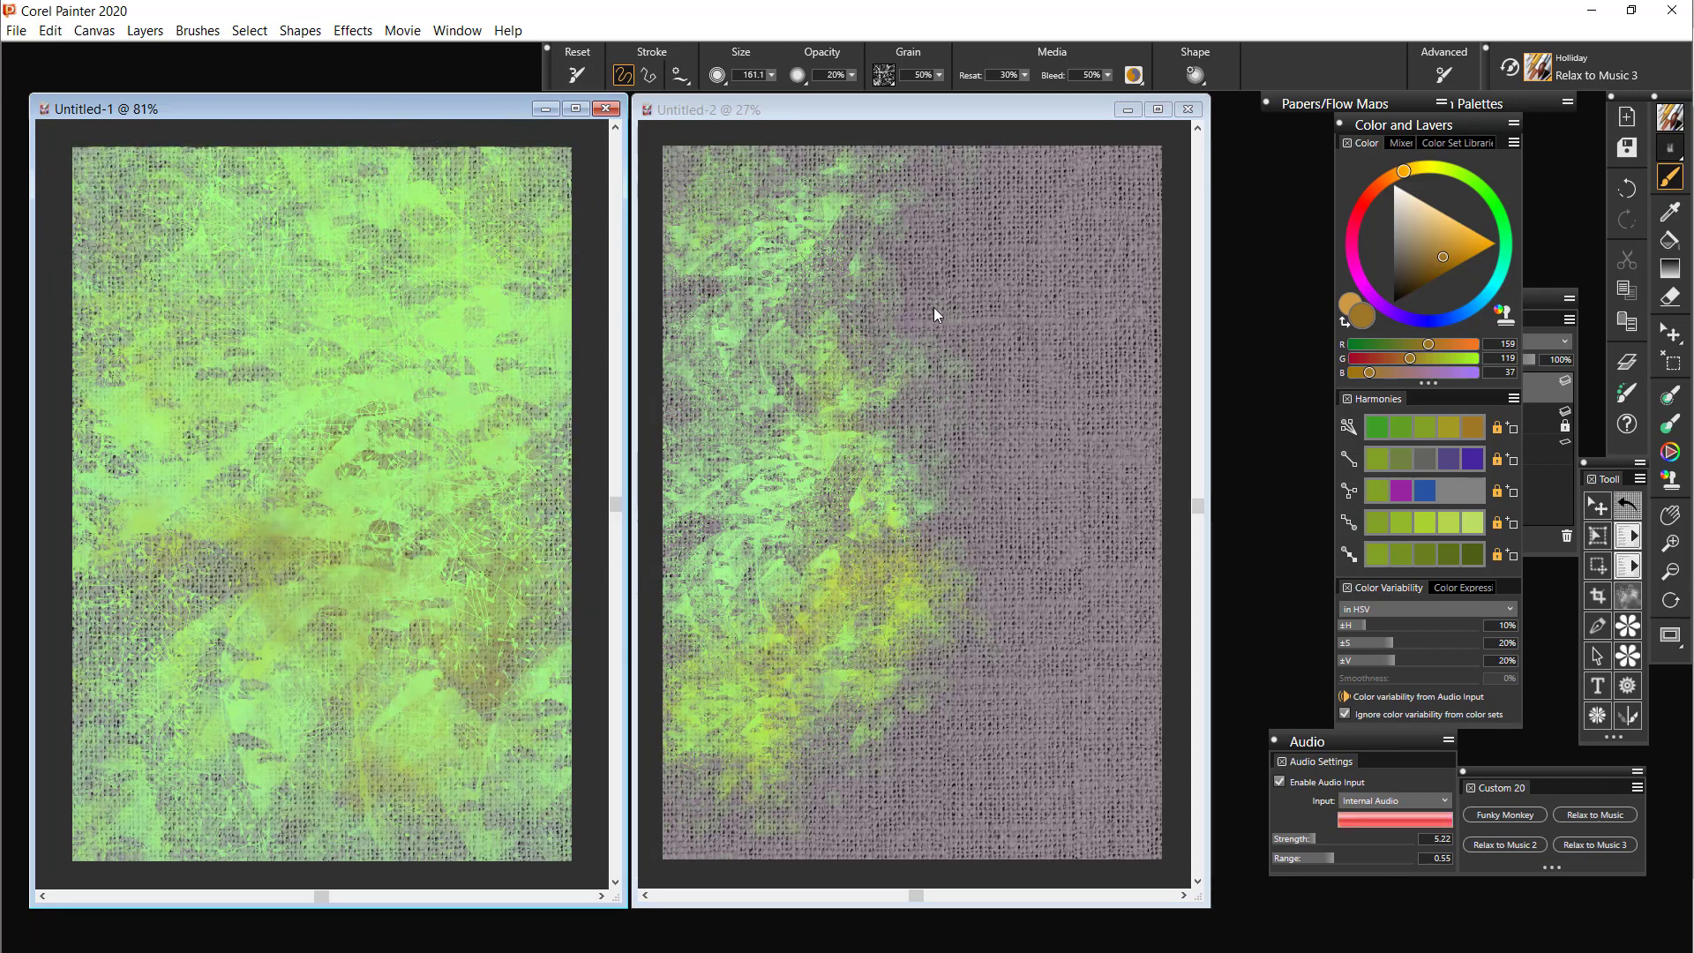
{"action": "left_click", "coordinate": [1426, 487]}
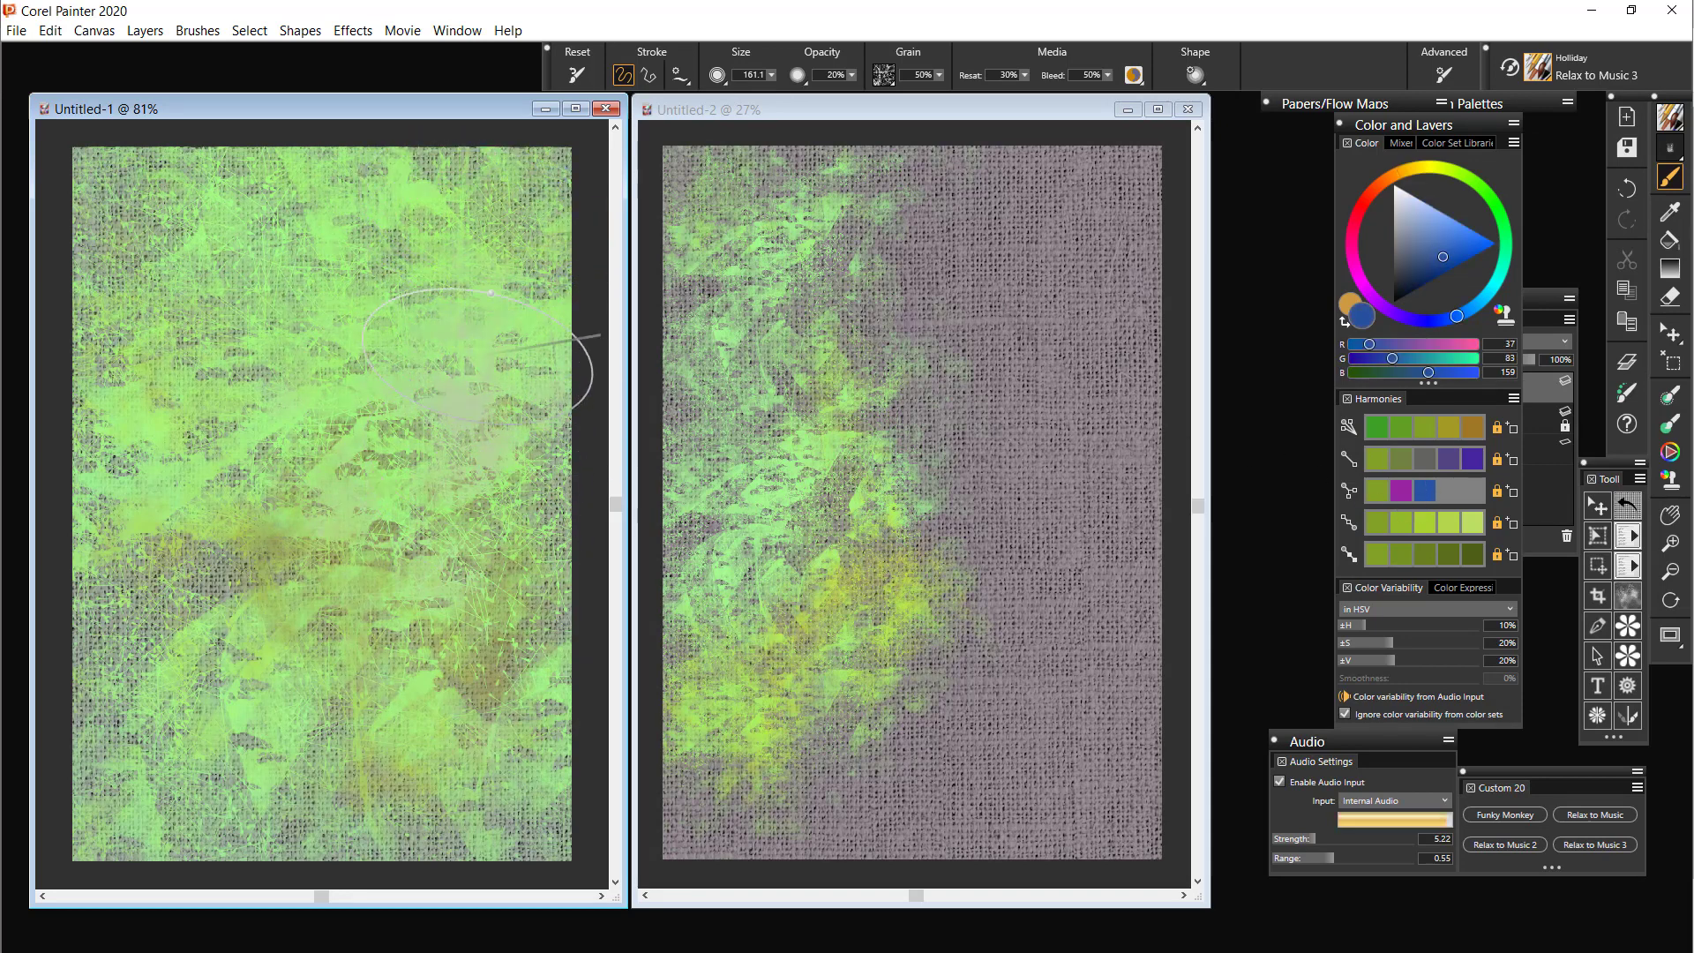
{"action": "mouse_move", "coordinate": [490, 341]}
{"action": "left_mouse_down"}
{"action": "mouse_move", "coordinate": [514, 216]}
{"action": "mouse_move", "coordinate": [519, 313]}
{"action": "left_mouse_up"}
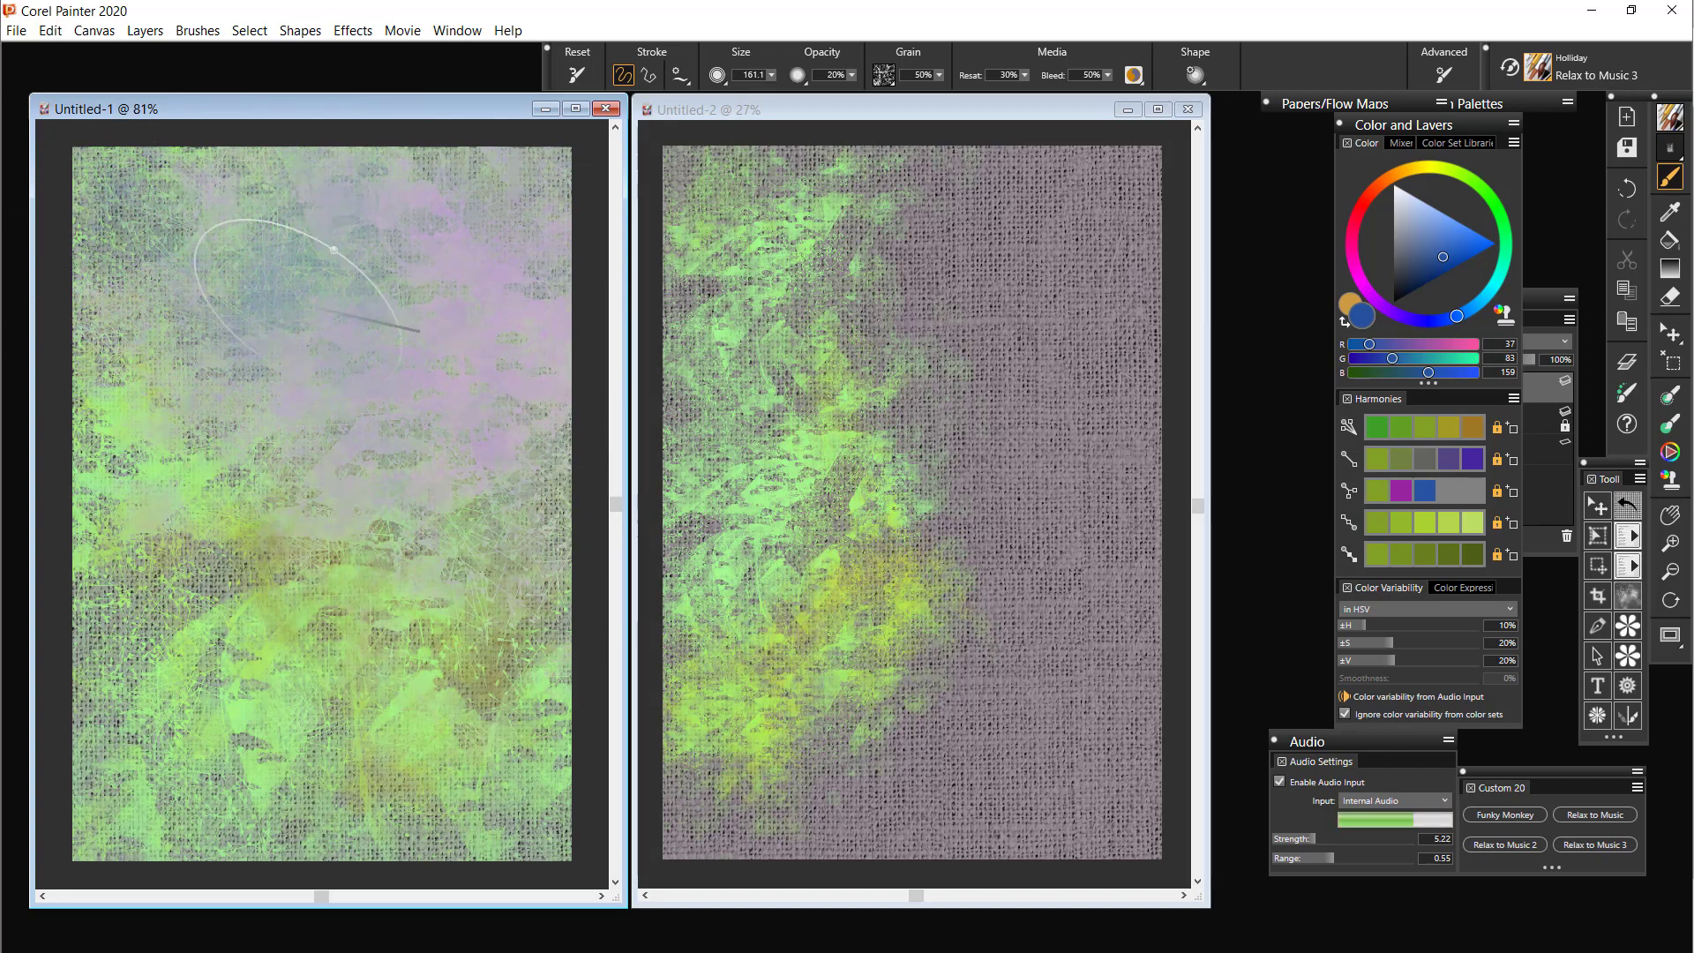
{"action": "mouse_move", "coordinate": [445, 344]}
{"action": "left_mouse_down"}
{"action": "mouse_move", "coordinate": [242, 415]}
{"action": "mouse_move", "coordinate": [396, 415]}
{"action": "mouse_move", "coordinate": [361, 455]}
{"action": "mouse_move", "coordinate": [378, 565]}
{"action": "mouse_move", "coordinate": [343, 406]}
{"action": "mouse_move", "coordinate": [321, 625]}
{"action": "left_mouse_up"}
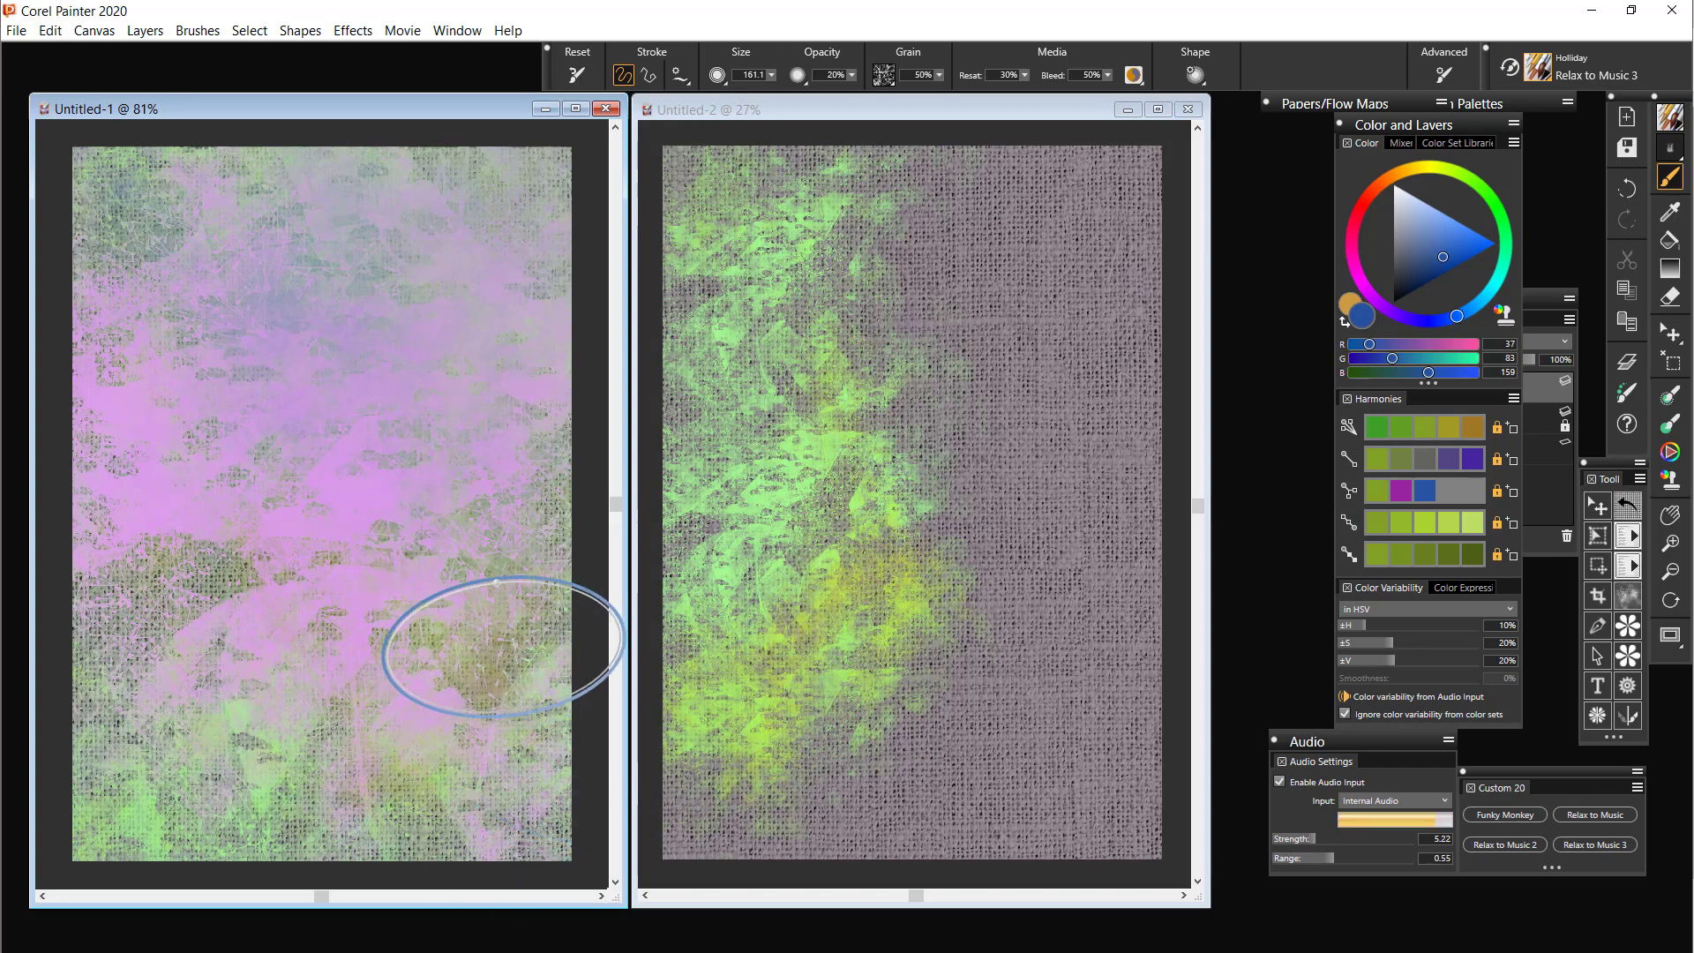
Paint audio-driven blue Relax to Music 3 strokes on Untitled-2 from the left area through the centre to the lower right
{"action": "left_click", "coordinate": [961, 297]}
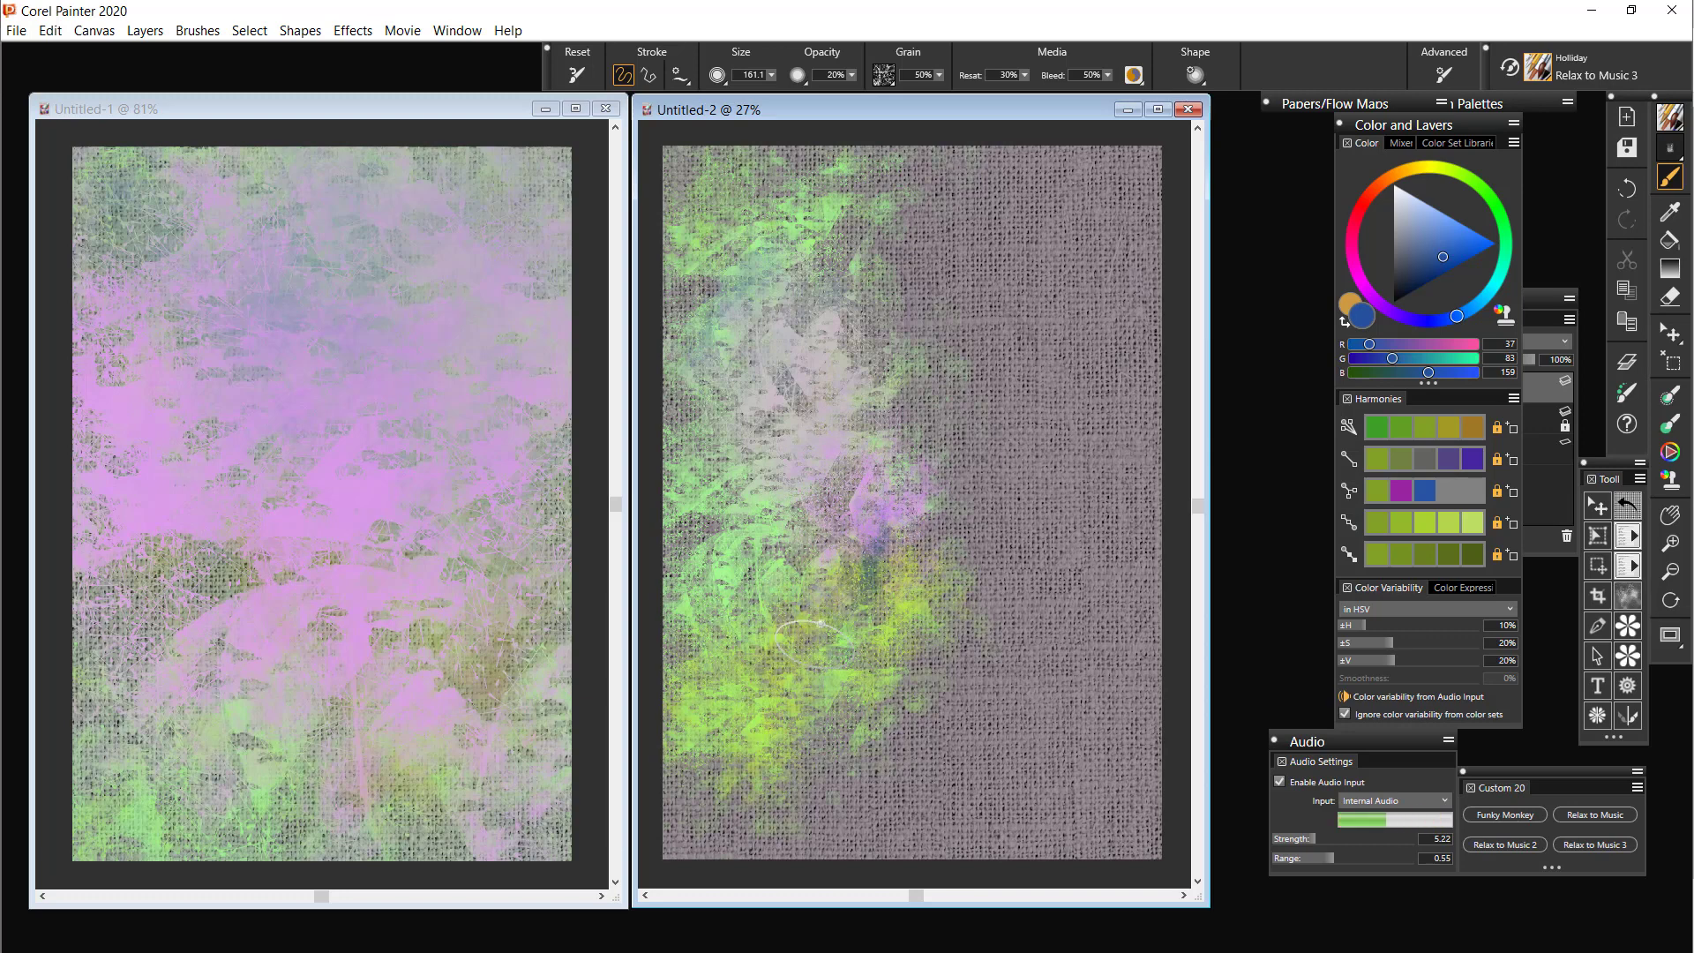
{"action": "mouse_move", "coordinate": [816, 641]}
{"action": "left_mouse_down"}
{"action": "mouse_move", "coordinate": [796, 556]}
{"action": "mouse_move", "coordinate": [760, 567]}
{"action": "left_mouse_up"}
{"action": "left_click_drag", "start_coordinate": [746, 496], "coordinate": [773, 523]}
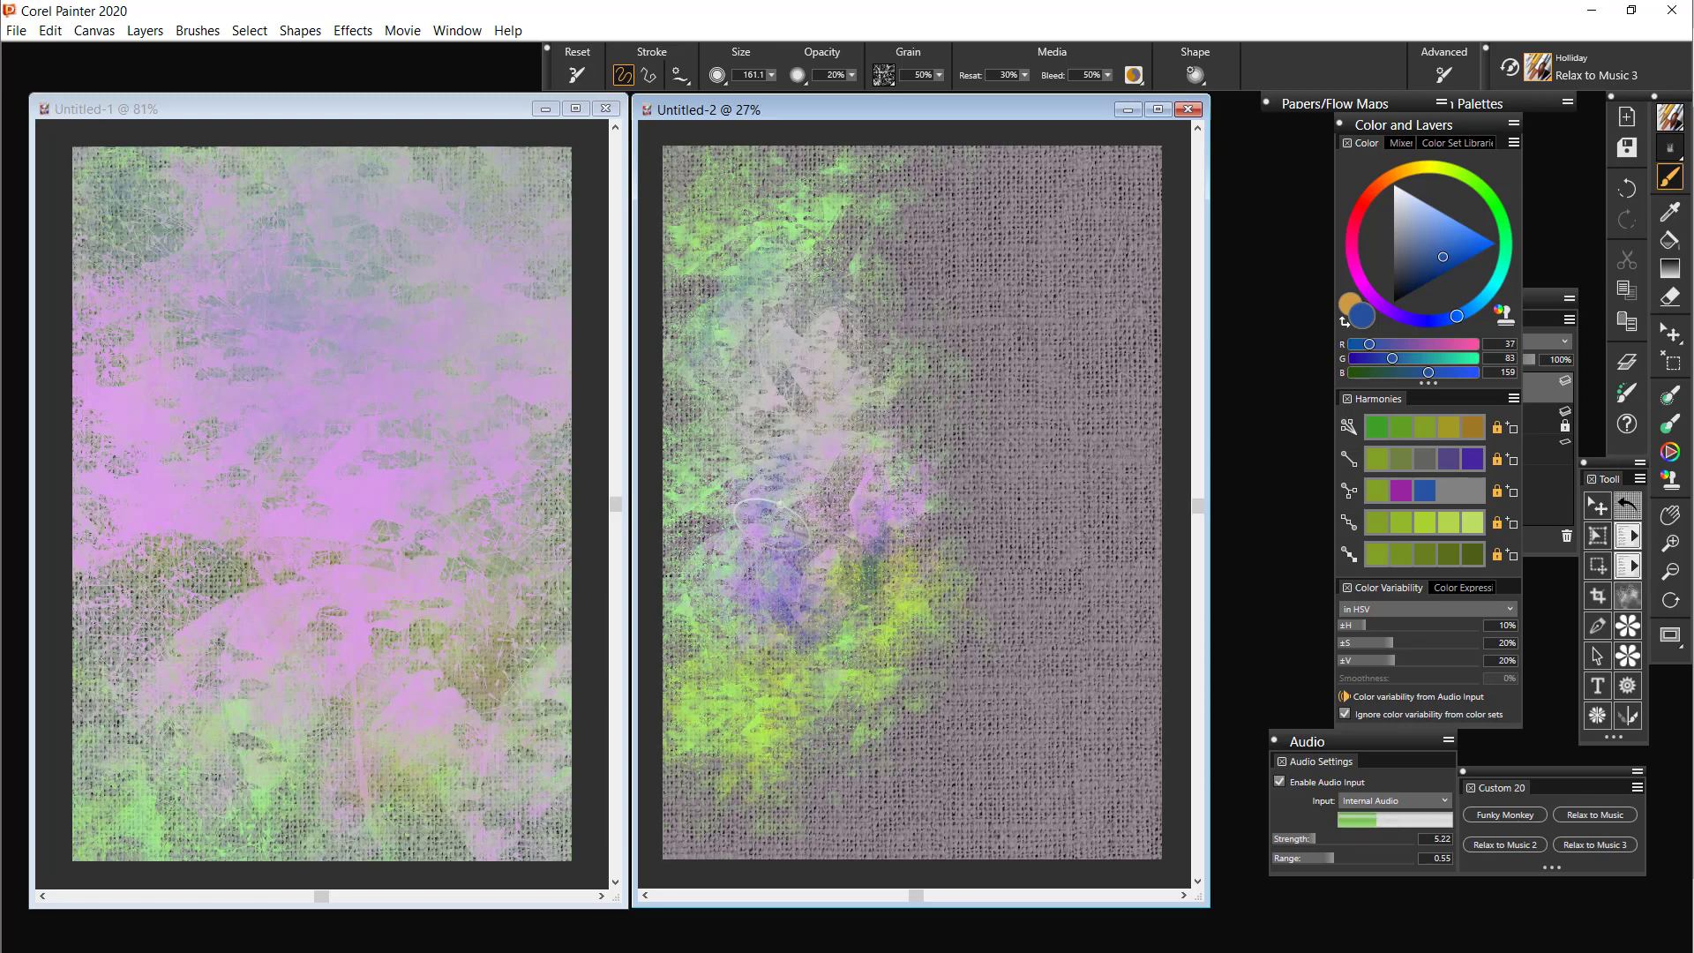
{"action": "mouse_move", "coordinate": [908, 523]}
{"action": "left_mouse_down"}
{"action": "mouse_move", "coordinate": [868, 616]}
{"action": "mouse_move", "coordinate": [909, 627]}
{"action": "mouse_move", "coordinate": [978, 587]}
{"action": "mouse_move", "coordinate": [957, 646]}
{"action": "mouse_move", "coordinate": [1032, 643]}
{"action": "left_mouse_up"}
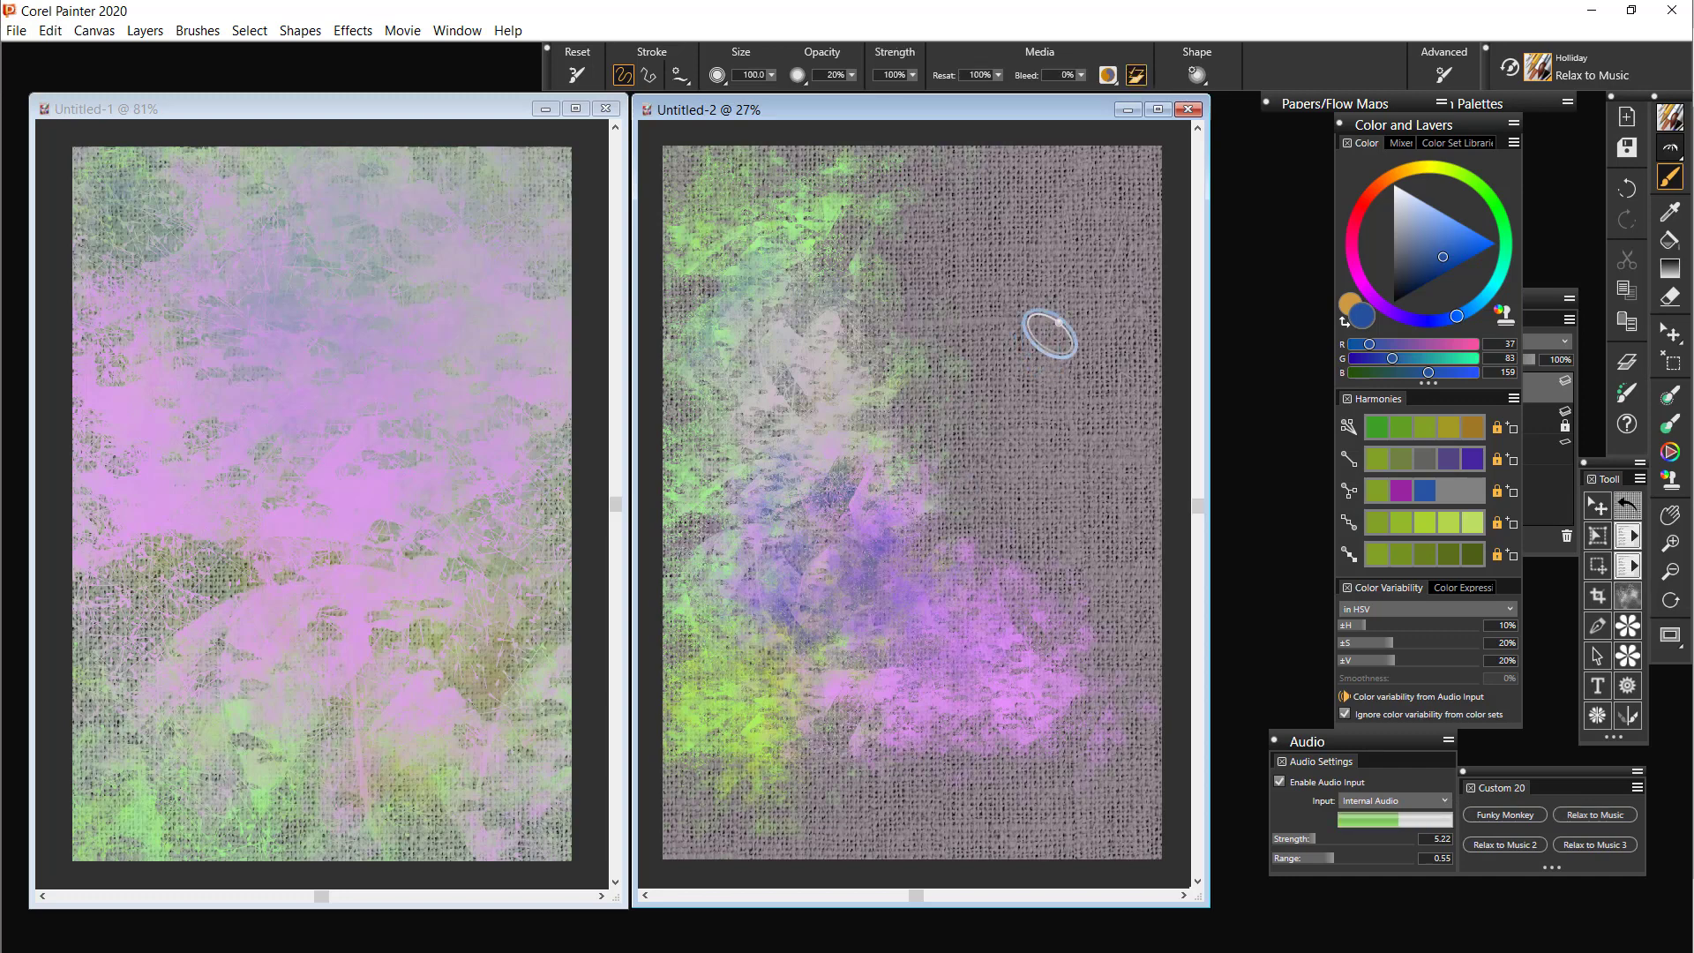
With the original Relax to Music brush, paint blue strokes right of centre on Untitled-2 and cover Untitled-1 with long vertical strokes
{"action": "mouse_move", "coordinate": [1050, 331]}
{"action": "left_mouse_down"}
{"action": "mouse_move", "coordinate": [1005, 435]}
{"action": "mouse_move", "coordinate": [1079, 409]}
{"action": "left_mouse_up"}
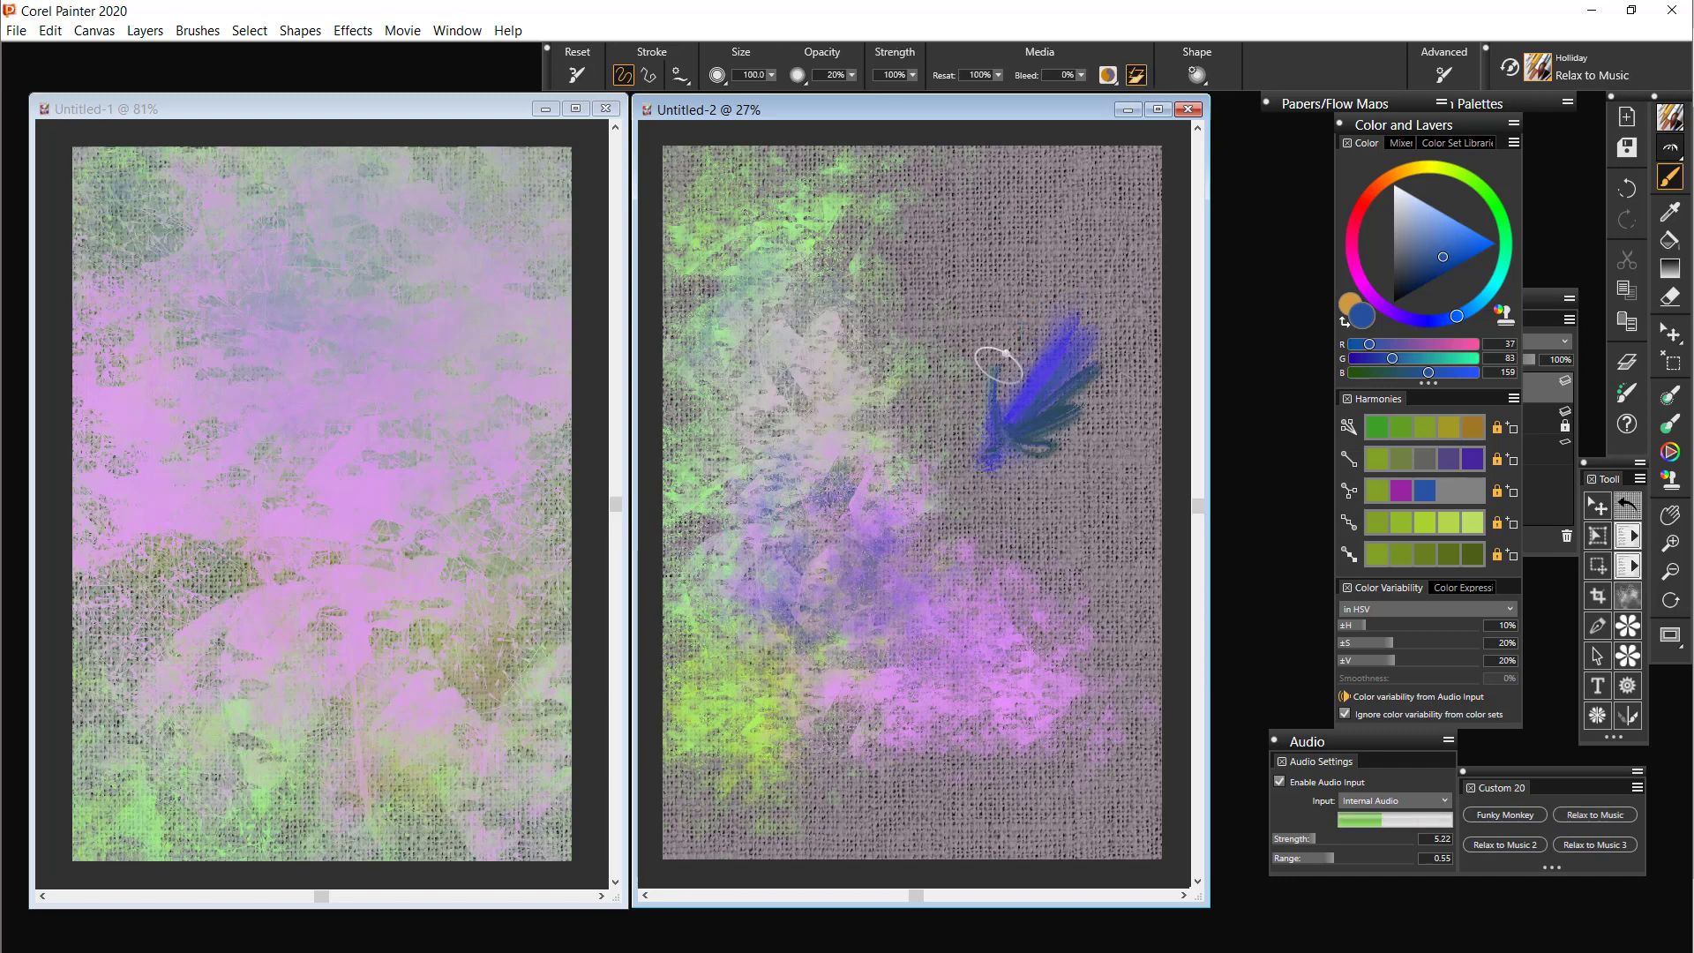
{"action": "mouse_move", "coordinate": [1007, 353]}
{"action": "left_mouse_down"}
{"action": "mouse_move", "coordinate": [987, 463]}
{"action": "mouse_move", "coordinate": [935, 442]}
{"action": "mouse_move", "coordinate": [882, 388]}
{"action": "mouse_move", "coordinate": [1089, 397]}
{"action": "mouse_move", "coordinate": [1068, 477]}
{"action": "mouse_move", "coordinate": [1051, 379]}
{"action": "mouse_move", "coordinate": [957, 490]}
{"action": "mouse_move", "coordinate": [956, 462]}
{"action": "mouse_move", "coordinate": [1049, 499]}
{"action": "mouse_move", "coordinate": [1073, 444]}
{"action": "mouse_move", "coordinate": [927, 454]}
{"action": "mouse_move", "coordinate": [919, 628]}
{"action": "left_mouse_up"}
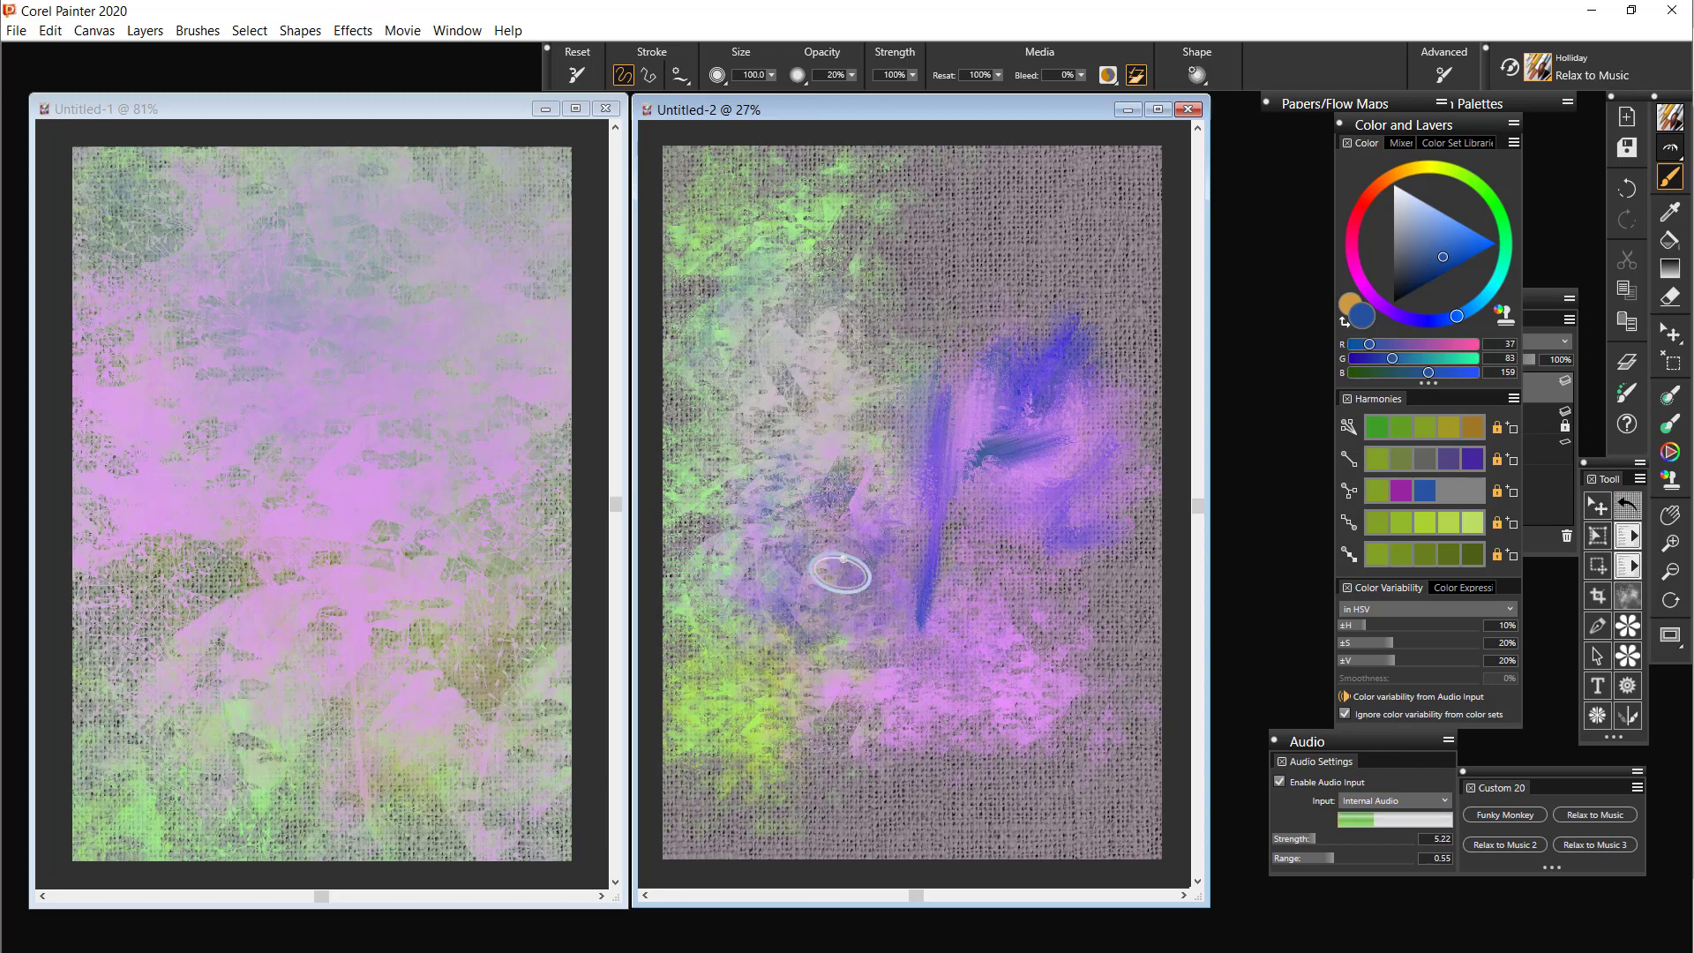
{"action": "left_click", "coordinate": [454, 393]}
{"action": "mouse_move", "coordinate": [431, 389]}
{"action": "left_mouse_down"}
{"action": "mouse_move", "coordinate": [458, 507]}
{"action": "mouse_move", "coordinate": [472, 367]}
{"action": "mouse_move", "coordinate": [503, 475]}
{"action": "mouse_move", "coordinate": [521, 439]}
{"action": "mouse_move", "coordinate": [526, 458]}
{"action": "mouse_move", "coordinate": [527, 344]}
{"action": "mouse_move", "coordinate": [389, 413]}
{"action": "mouse_move", "coordinate": [444, 325]}
{"action": "mouse_move", "coordinate": [420, 318]}
{"action": "mouse_move", "coordinate": [447, 260]}
{"action": "mouse_move", "coordinate": [355, 294]}
{"action": "mouse_move", "coordinate": [256, 280]}
{"action": "mouse_move", "coordinate": [239, 206]}
{"action": "mouse_move", "coordinate": [182, 215]}
{"action": "mouse_move", "coordinate": [116, 177]}
{"action": "mouse_move", "coordinate": [162, 245]}
{"action": "mouse_move", "coordinate": [172, 581]}
{"action": "mouse_move", "coordinate": [171, 394]}
{"action": "mouse_move", "coordinate": [146, 614]}
{"action": "mouse_move", "coordinate": [124, 412]}
{"action": "mouse_move", "coordinate": [118, 434]}
{"action": "mouse_move", "coordinate": [116, 681]}
{"action": "mouse_move", "coordinate": [138, 762]}
{"action": "mouse_move", "coordinate": [179, 472]}
{"action": "mouse_move", "coordinate": [214, 483]}
{"action": "mouse_move", "coordinate": [281, 864]}
{"action": "mouse_move", "coordinate": [293, 627]}
{"action": "mouse_move", "coordinate": [329, 470]}
{"action": "mouse_move", "coordinate": [331, 652]}
{"action": "mouse_move", "coordinate": [372, 872]}
{"action": "mouse_move", "coordinate": [453, 377]}
{"action": "mouse_move", "coordinate": [457, 530]}
{"action": "mouse_move", "coordinate": [511, 890]}
{"action": "mouse_move", "coordinate": [538, 382]}
{"action": "mouse_move", "coordinate": [565, 849]}
{"action": "mouse_move", "coordinate": [542, 137]}
{"action": "mouse_move", "coordinate": [530, 223]}
{"action": "mouse_move", "coordinate": [503, 144]}
{"action": "mouse_move", "coordinate": [473, 334]}
{"action": "mouse_move", "coordinate": [473, 174]}
{"action": "mouse_move", "coordinate": [458, 173]}
{"action": "mouse_move", "coordinate": [425, 360]}
{"action": "mouse_move", "coordinate": [424, 226]}
{"action": "mouse_move", "coordinate": [403, 185]}
{"action": "mouse_move", "coordinate": [379, 379]}
{"action": "mouse_move", "coordinate": [357, 169]}
{"action": "mouse_move", "coordinate": [329, 336]}
{"action": "mouse_move", "coordinate": [350, 163]}
{"action": "mouse_move", "coordinate": [298, 184]}
{"action": "mouse_move", "coordinate": [63, 181]}
{"action": "mouse_move", "coordinate": [89, 208]}
{"action": "mouse_move", "coordinate": [138, 803]}
{"action": "mouse_move", "coordinate": [182, 348]}
{"action": "mouse_move", "coordinate": [265, 661]}
{"action": "mouse_move", "coordinate": [300, 709]}
{"action": "mouse_move", "coordinate": [336, 157]}
{"action": "mouse_move", "coordinate": [429, 799]}
{"action": "mouse_move", "coordinate": [447, 240]}
{"action": "mouse_move", "coordinate": [435, 321]}
{"action": "mouse_move", "coordinate": [491, 787]}
{"action": "mouse_move", "coordinate": [536, 133]}
{"action": "mouse_move", "coordinate": [560, 555]}
{"action": "mouse_move", "coordinate": [545, 825]}
{"action": "mouse_move", "coordinate": [507, 254]}
{"action": "mouse_move", "coordinate": [462, 224]}
{"action": "mouse_move", "coordinate": [453, 787]}
{"action": "mouse_move", "coordinate": [416, 361]}
{"action": "mouse_move", "coordinate": [427, 152]}
{"action": "mouse_move", "coordinate": [408, 786]}
{"action": "mouse_move", "coordinate": [367, 688]}
{"action": "mouse_move", "coordinate": [347, 151]}
{"action": "mouse_move", "coordinate": [305, 316]}
{"action": "mouse_move", "coordinate": [256, 790]}
{"action": "mouse_move", "coordinate": [179, 485]}
{"action": "mouse_move", "coordinate": [199, 146]}
{"action": "mouse_move", "coordinate": [127, 515]}
{"action": "mouse_move", "coordinate": [142, 914]}
{"action": "left_mouse_up"}
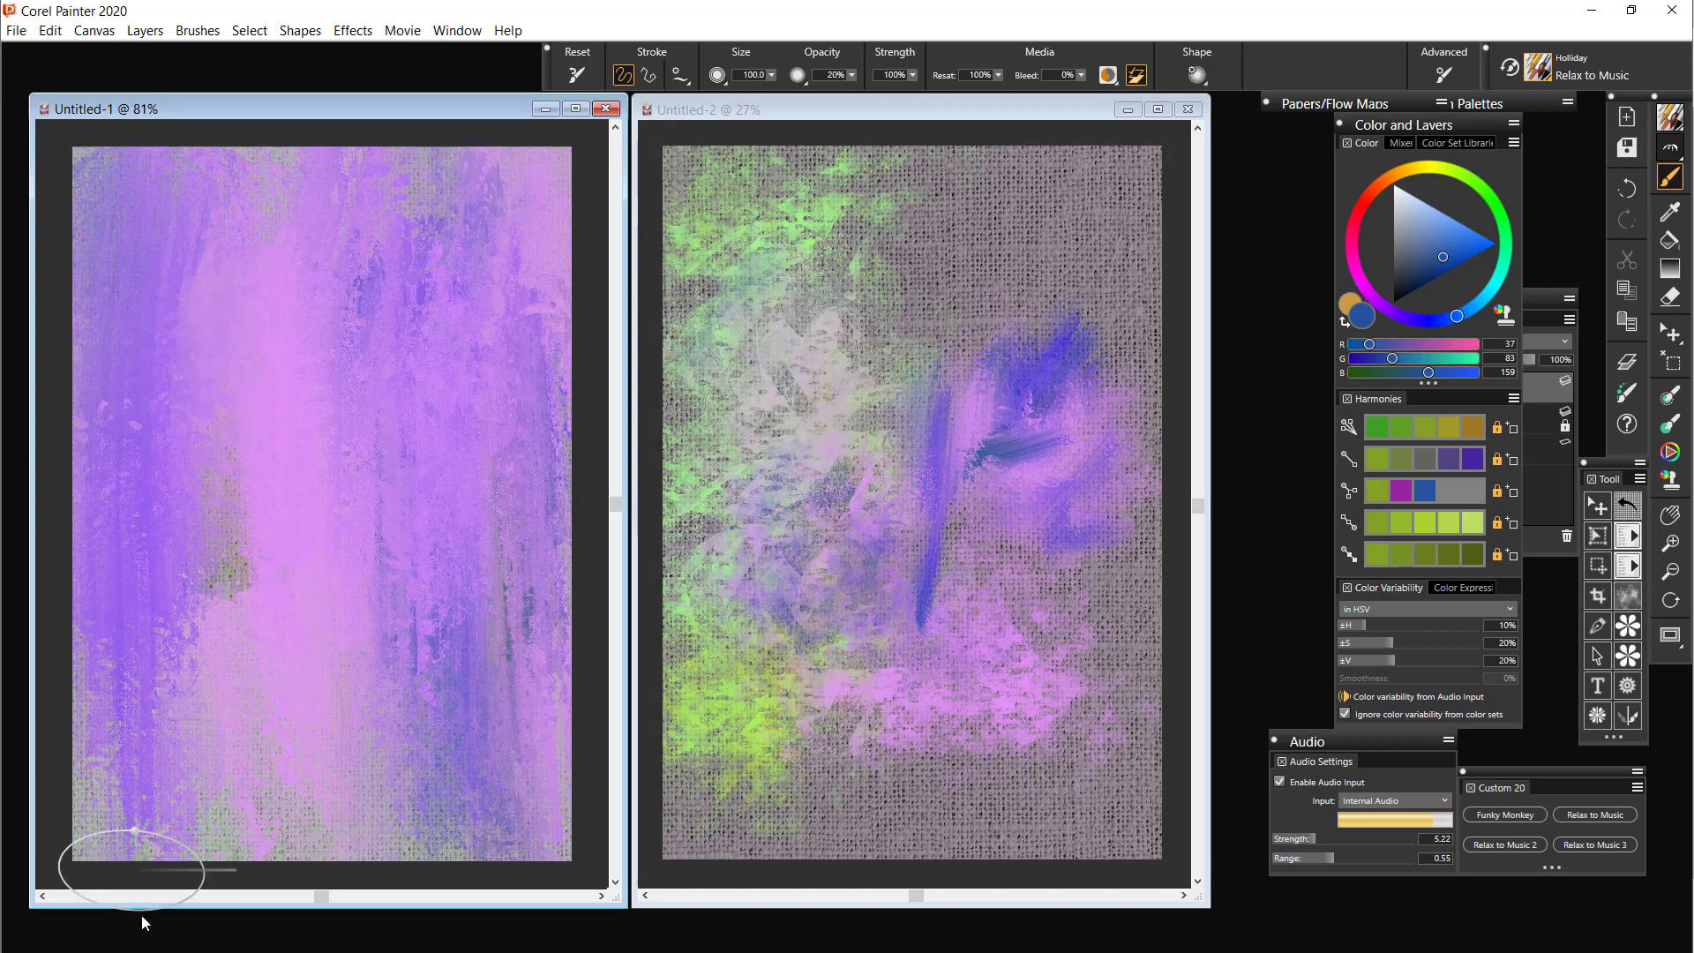
Paint long vertical audio-driven Relax to Music strokes along the left side of Untitled-2
{"action": "left_click", "coordinate": [792, 305]}
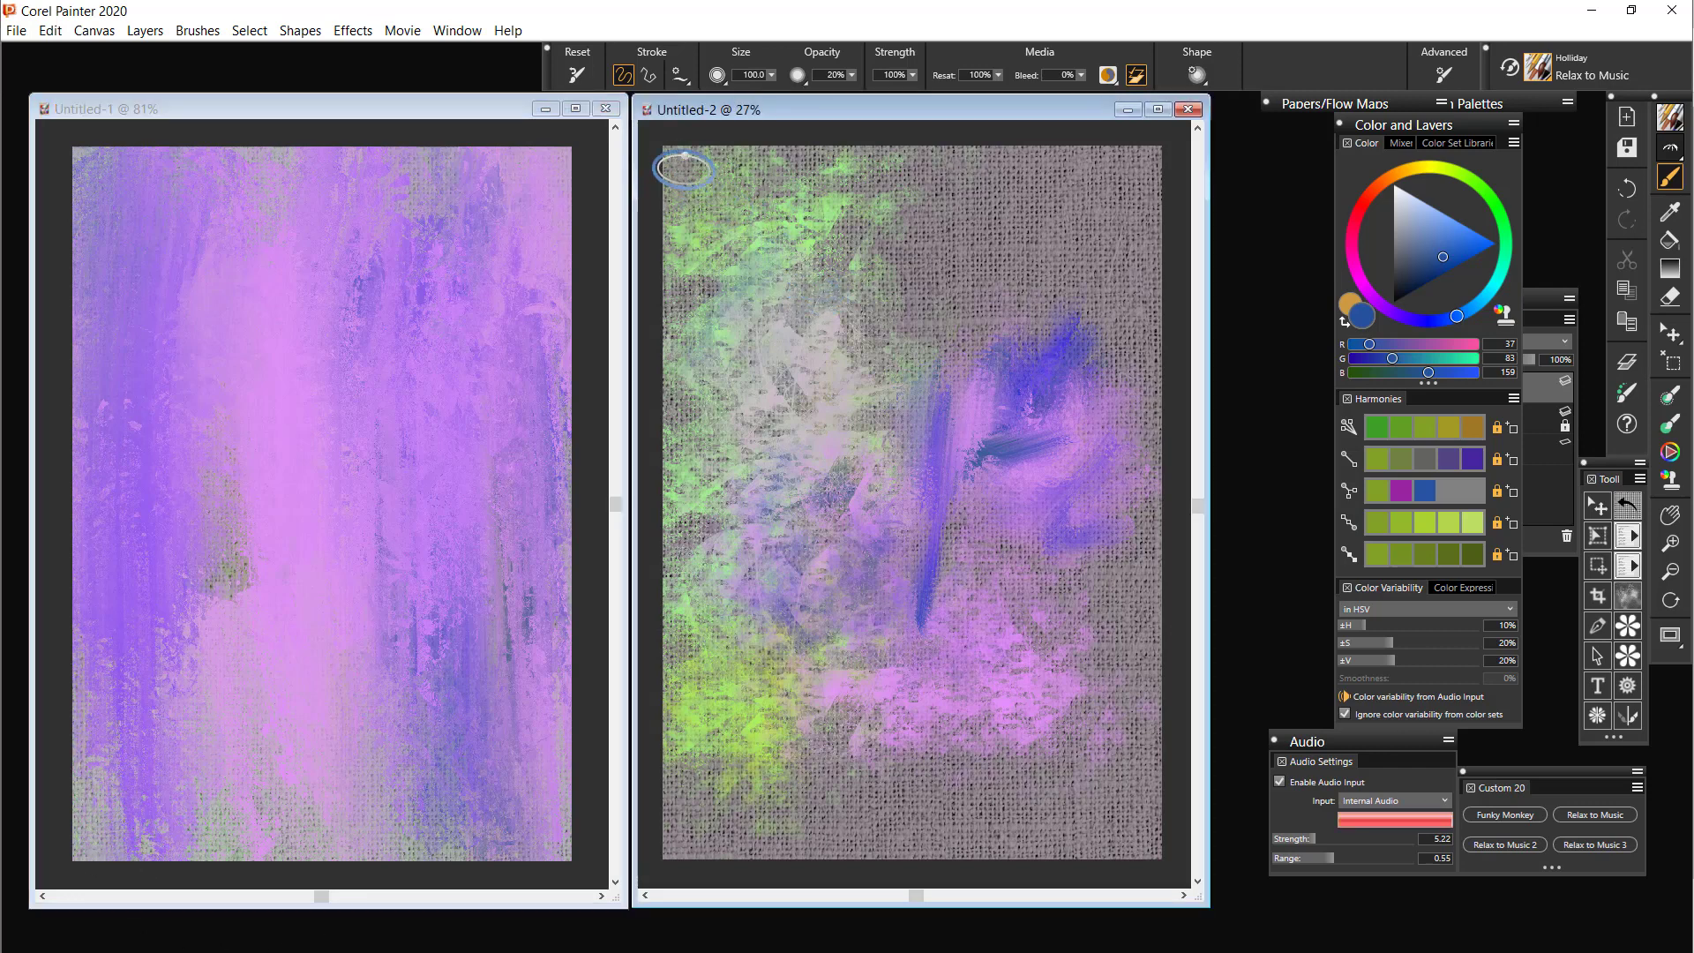
{"action": "mouse_move", "coordinate": [683, 167]}
{"action": "left_mouse_down"}
{"action": "mouse_move", "coordinate": [668, 365]}
{"action": "mouse_move", "coordinate": [683, 882]}
{"action": "mouse_move", "coordinate": [666, 458]}
{"action": "mouse_move", "coordinate": [690, 140]}
{"action": "mouse_move", "coordinate": [701, 903]}
{"action": "mouse_move", "coordinate": [730, 191]}
{"action": "left_mouse_up"}
{"action": "mouse_move", "coordinate": [745, 854]}
{"action": "left_mouse_down"}
{"action": "mouse_move", "coordinate": [772, 160]}
{"action": "mouse_move", "coordinate": [761, 851]}
{"action": "mouse_move", "coordinate": [757, 359]}
{"action": "left_mouse_up"}
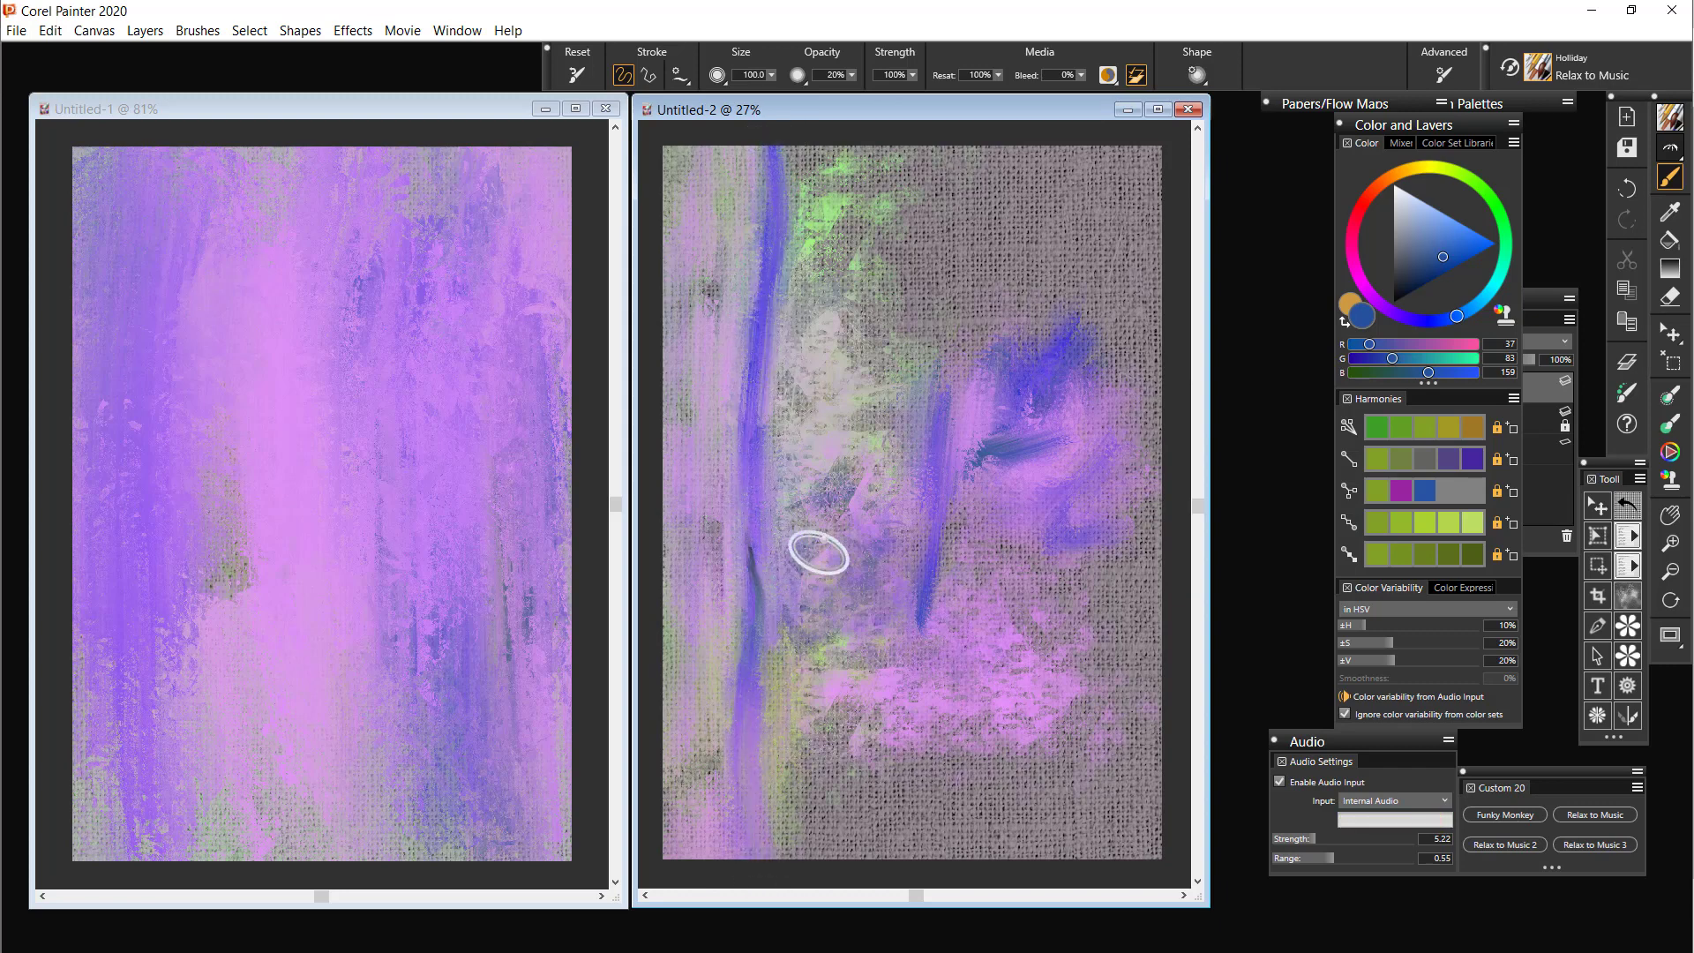